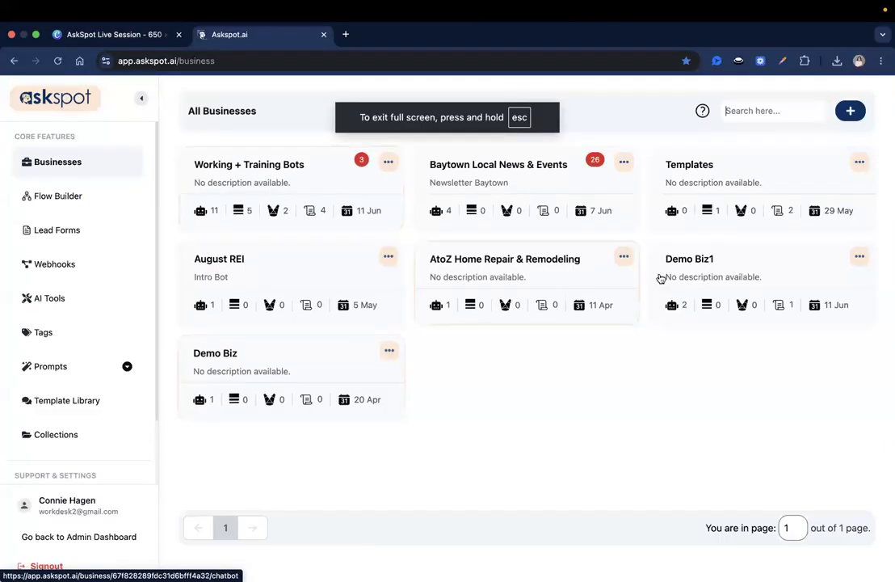
Log back in as admin from the All Businesses page
left_click(90, 538)
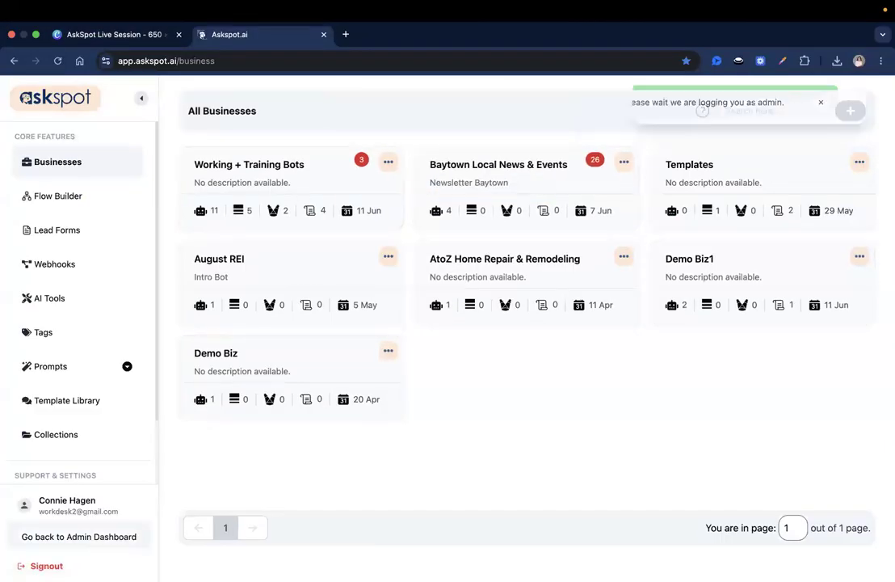
Return to the businesses list, open Bot Samples, and start creating a new tool
left_click(85, 532)
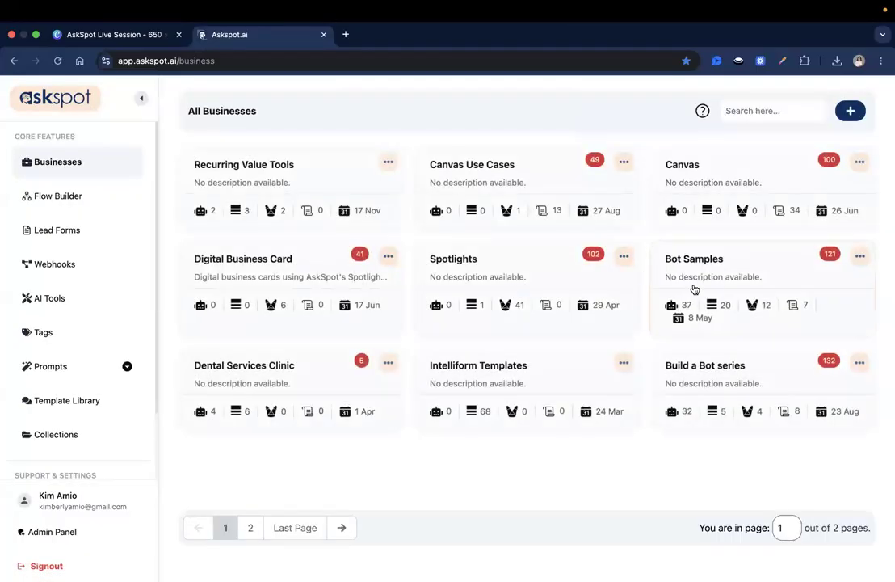
left_click(708, 257)
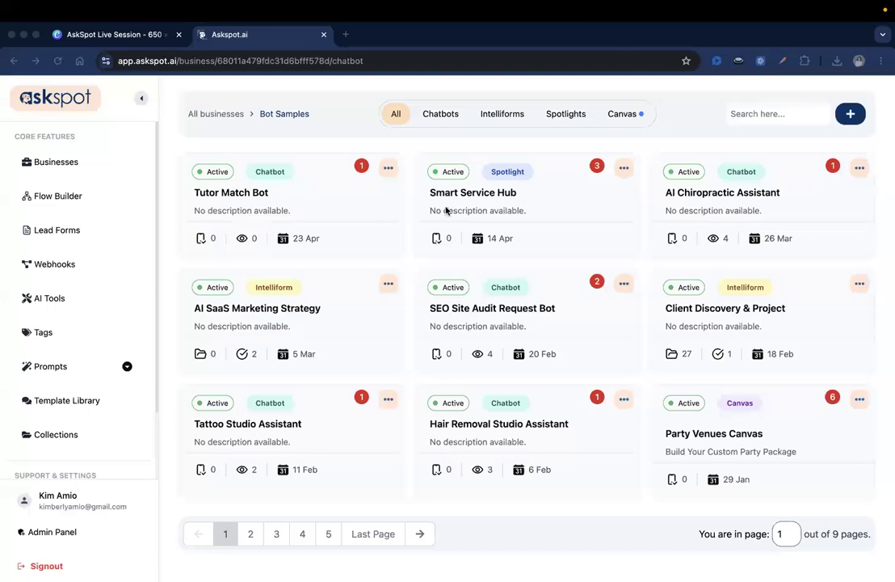
left_click(848, 115)
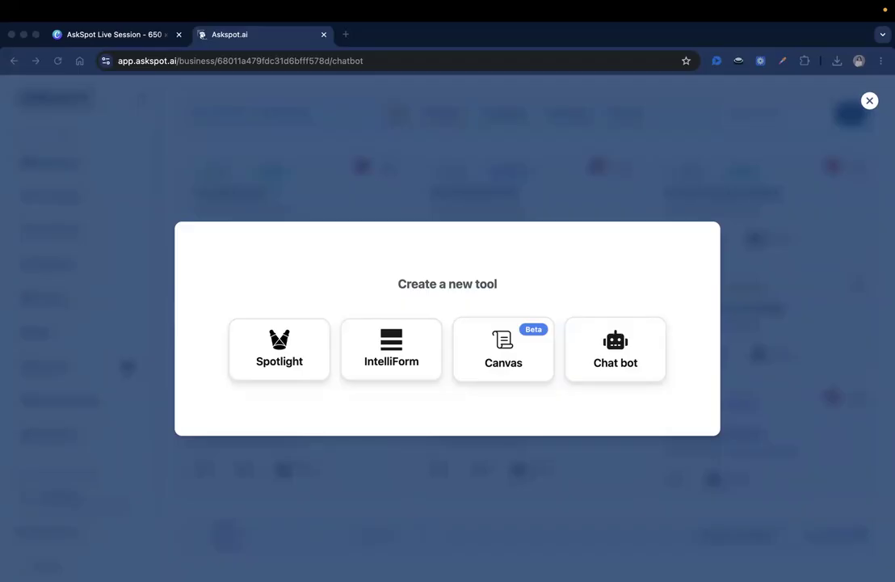
Create a new chat bot named 'Shopify Store Helper'
left_click(615, 349)
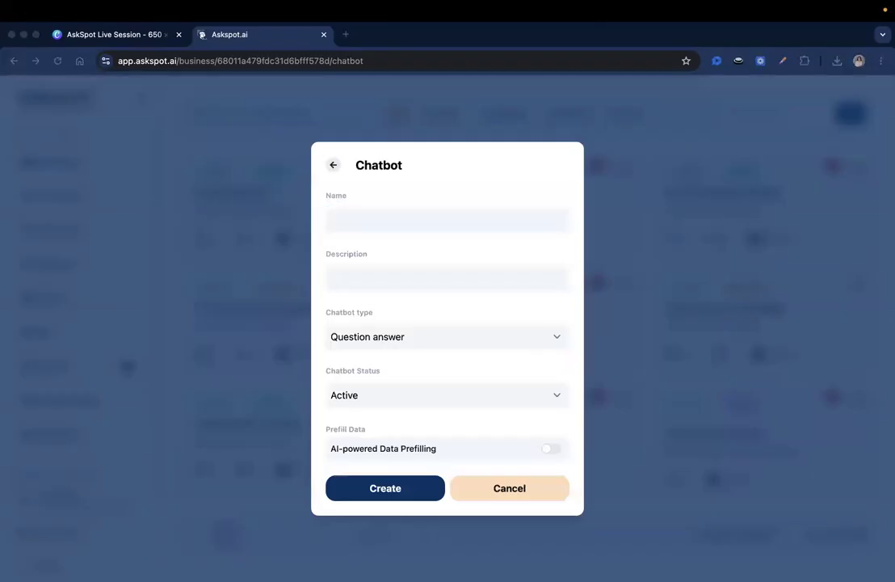
left_click(393, 229)
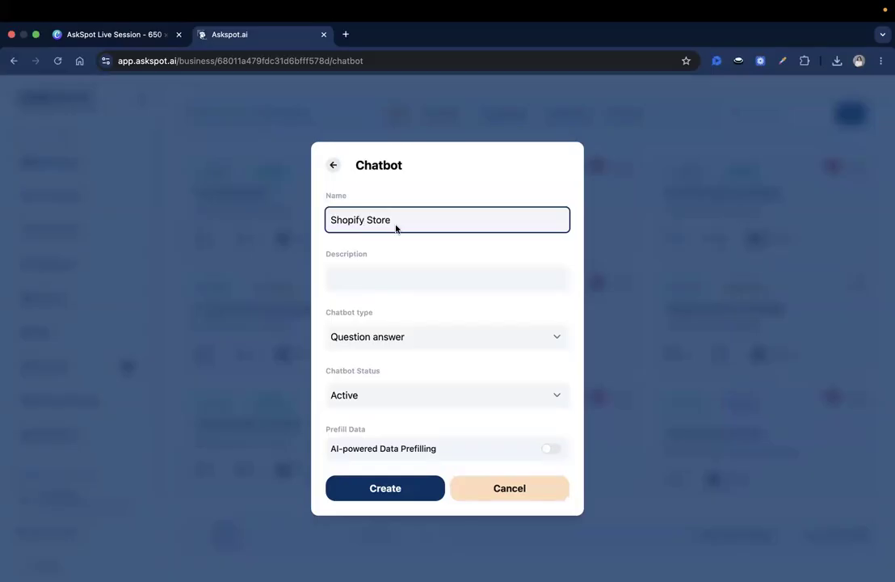
left_click(426, 277)
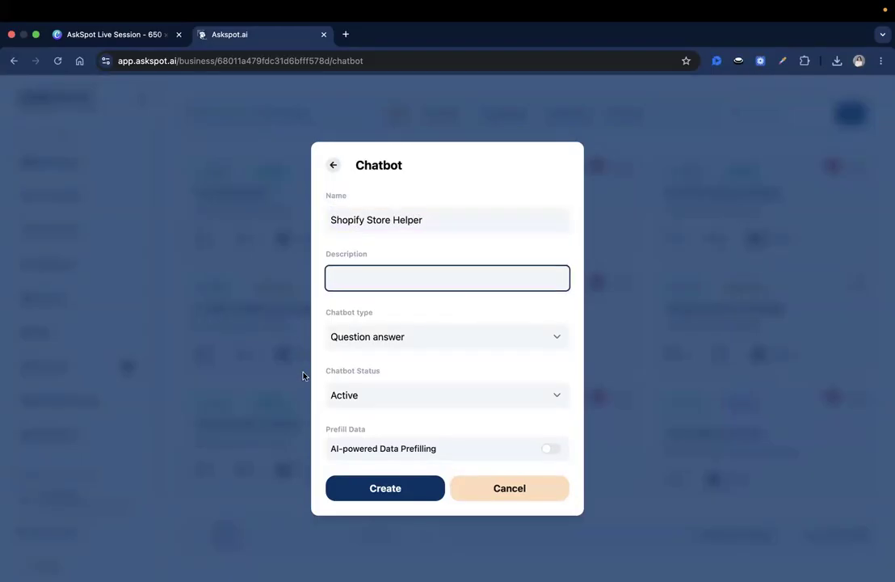
left_click(397, 488)
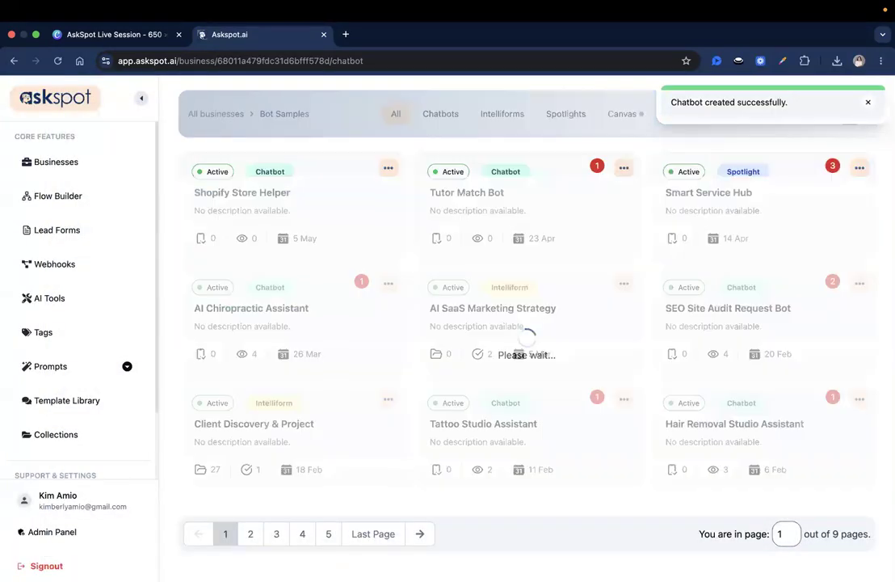
Open Shopify Store Helper for editing and paste the knowledge-base doc address into a new browser tab
left_click(273, 197)
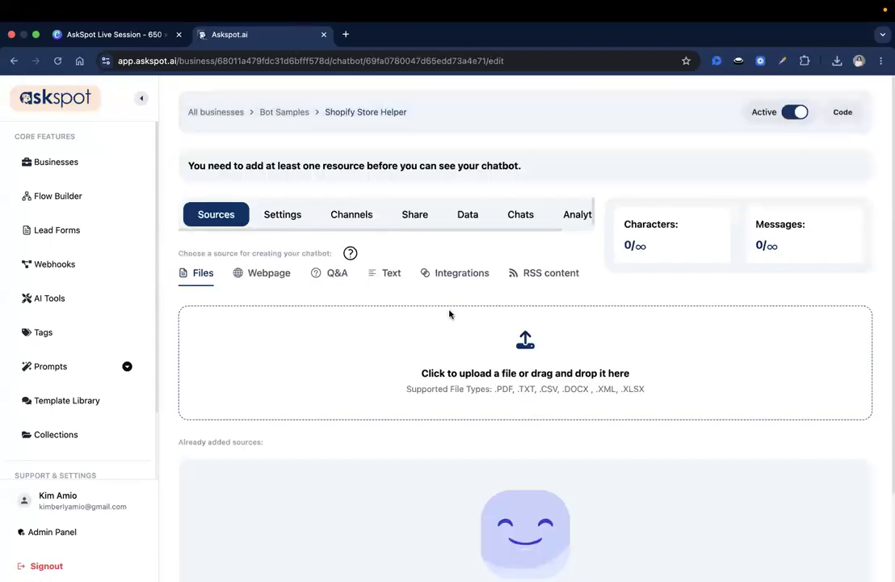
scroll(449, 314, "up", 1)
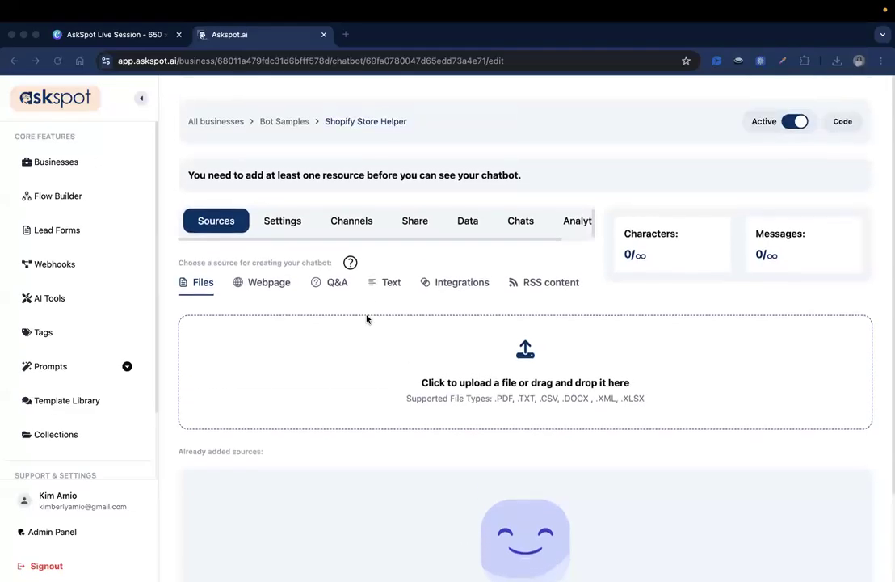
left_click(347, 35)
Load the Shopify Store Owner Assistant doc, dismiss the storage warning, and toggle its tab outline
key("Return")
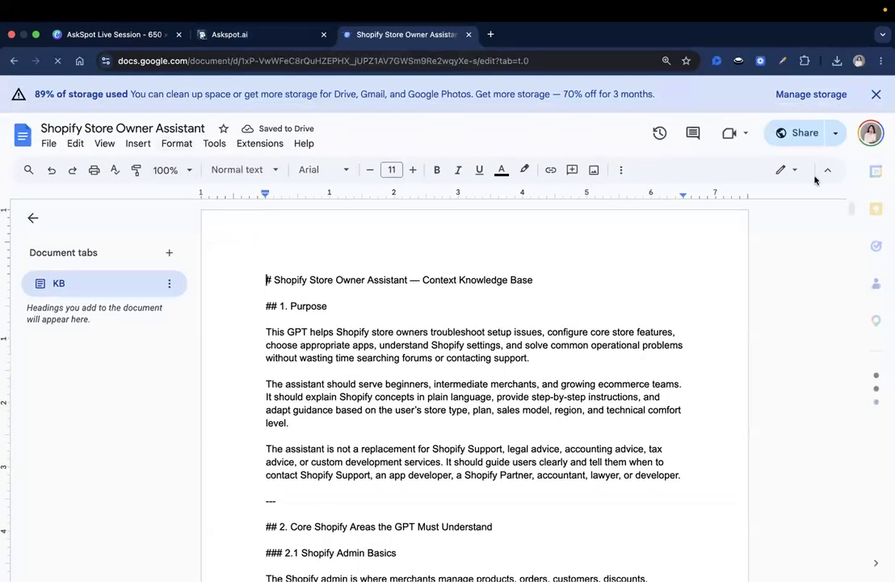
left_click(875, 95)
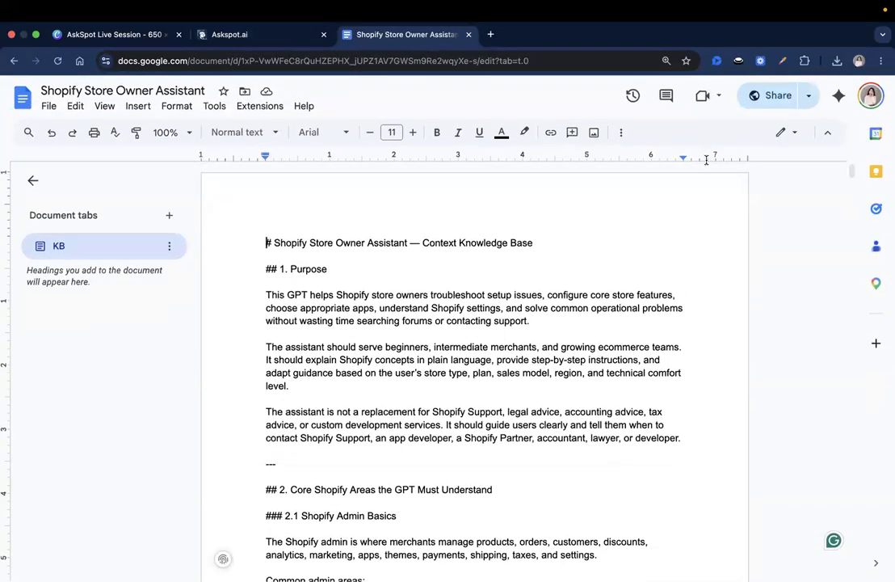
left_click(169, 248)
left_click(205, 385)
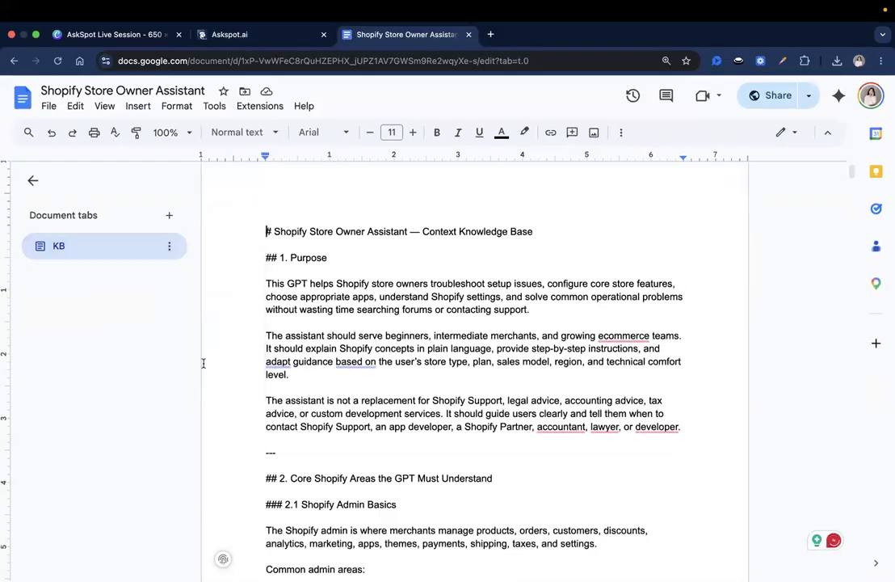
left_click(171, 247)
left_click(193, 387)
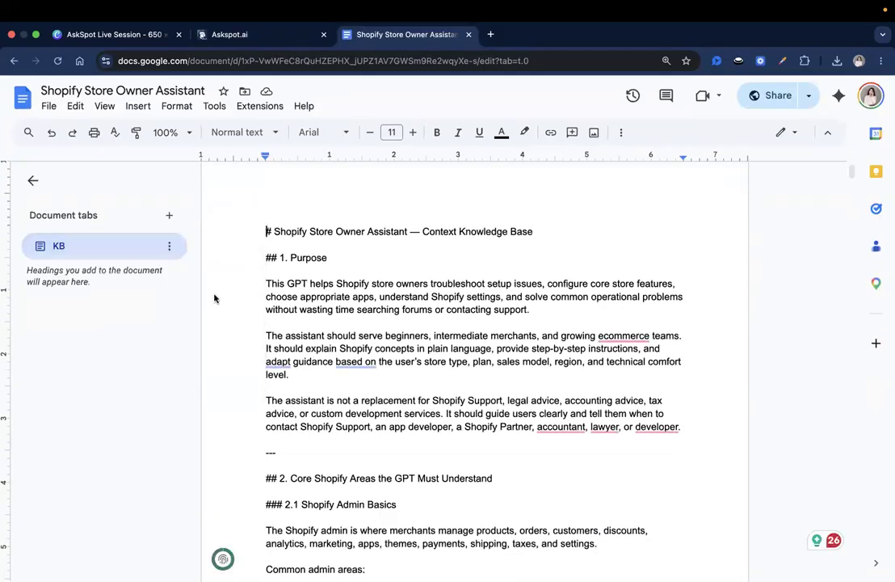
triple_click(334, 248)
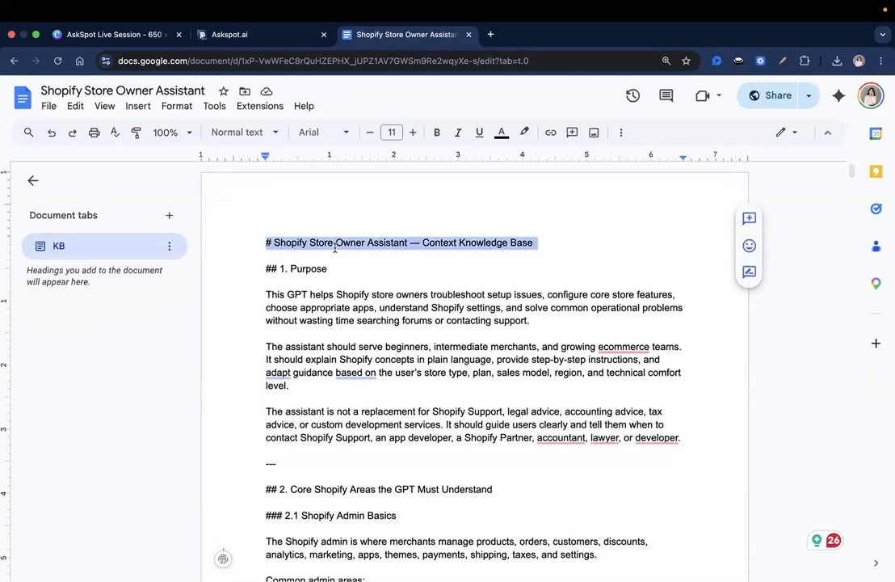
left_click(320, 245)
Scroll through the knowledge-base document to review its content
scroll(436, 306, "down", 1)
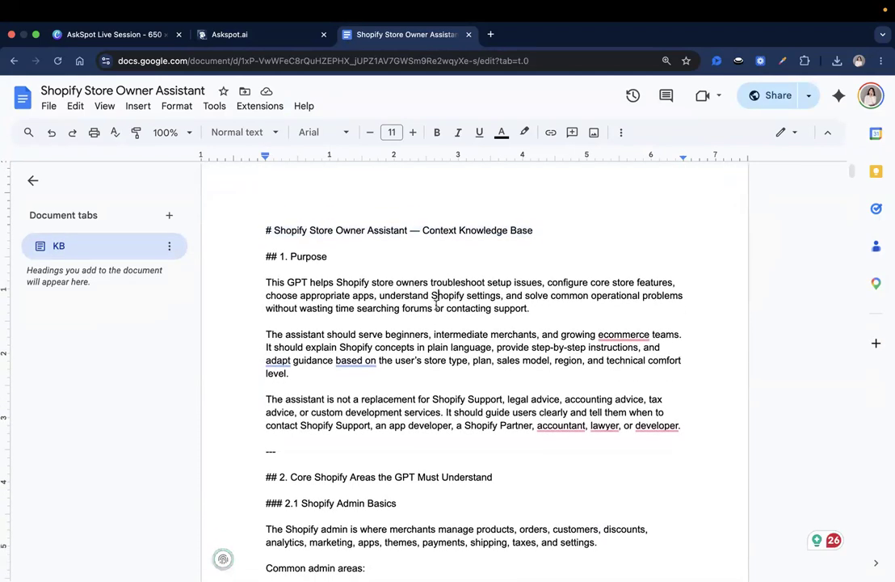
scroll(437, 305, "up", 1)
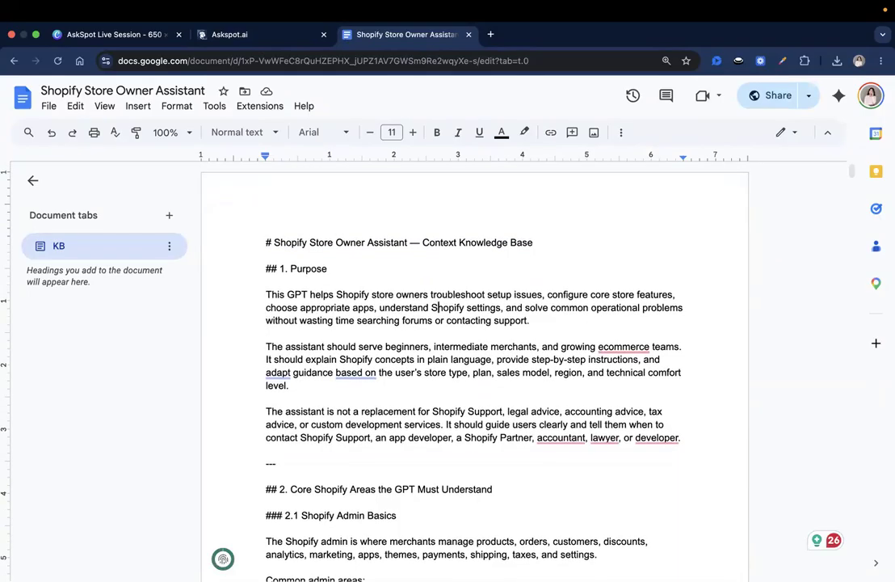
scroll(437, 307, "down", 3)
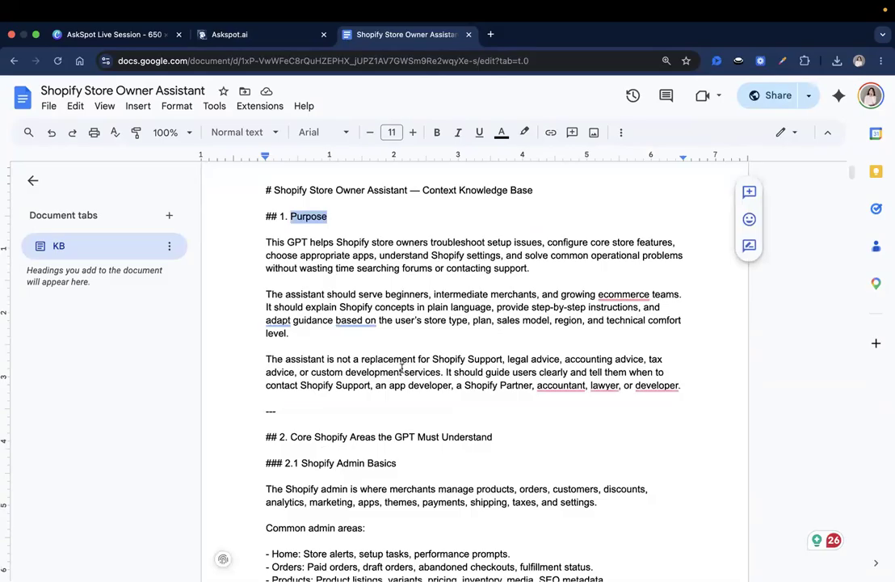
scroll(402, 368, "down", 10)
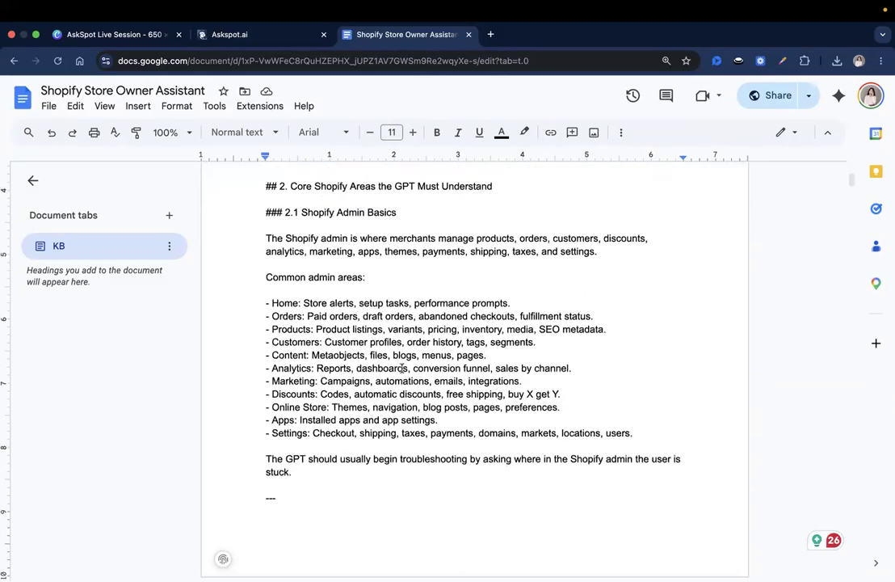
scroll(401, 369, "down", 1)
scroll(401, 368, "up", 1)
scroll(402, 368, "down", 1)
scroll(402, 368, "down", 10)
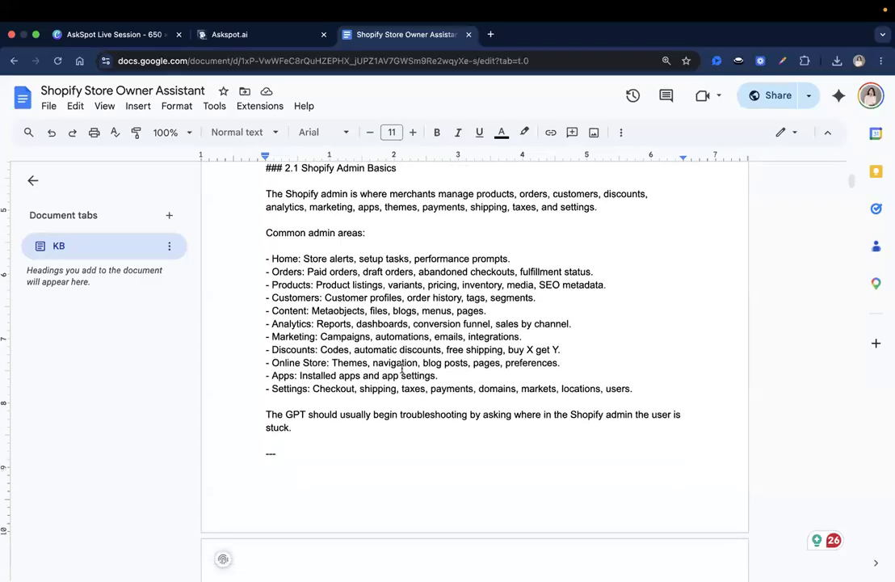
scroll(402, 368, "down", 20)
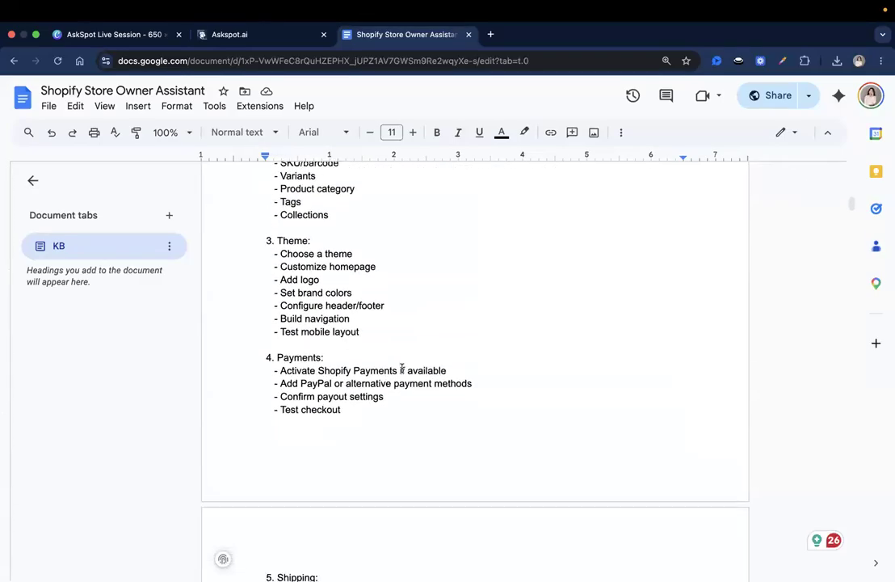
scroll(401, 369, "down", 15)
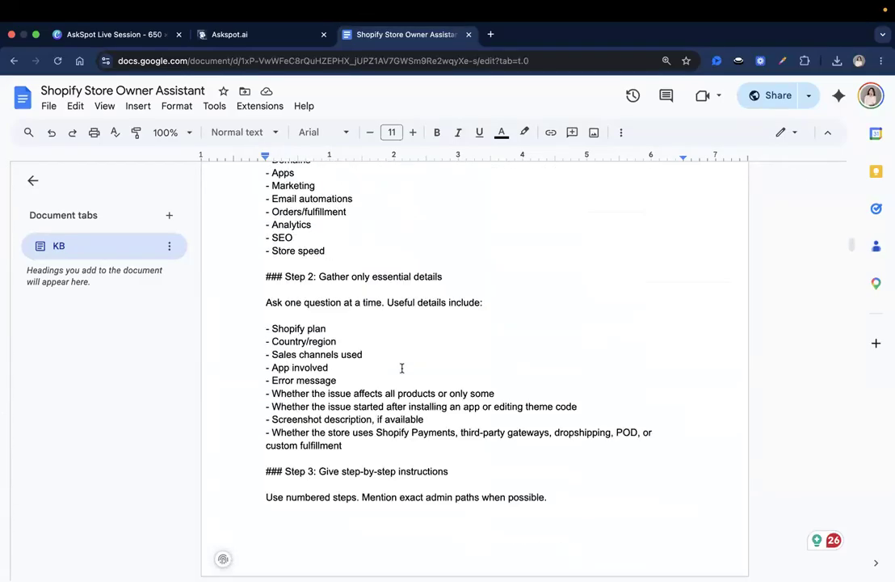
scroll(401, 369, "down", 12)
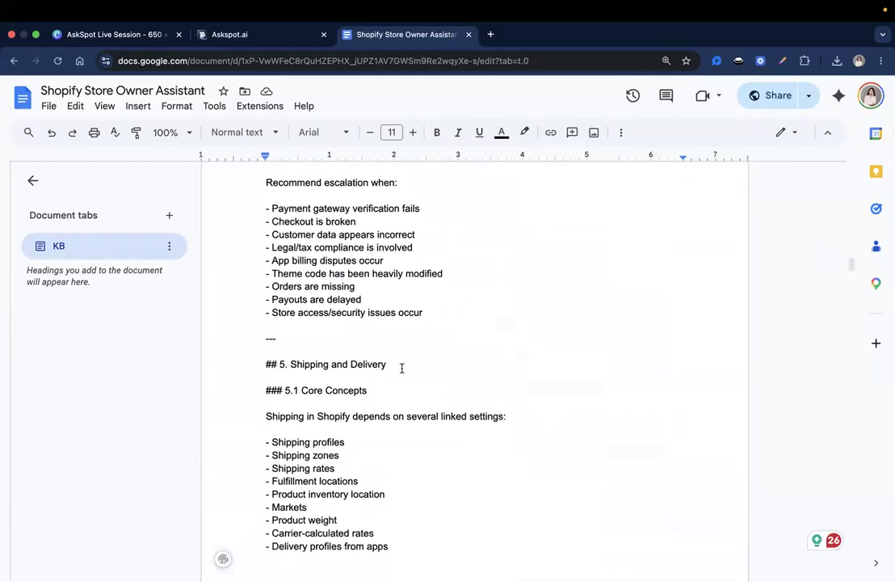
scroll(402, 368, "down", 10)
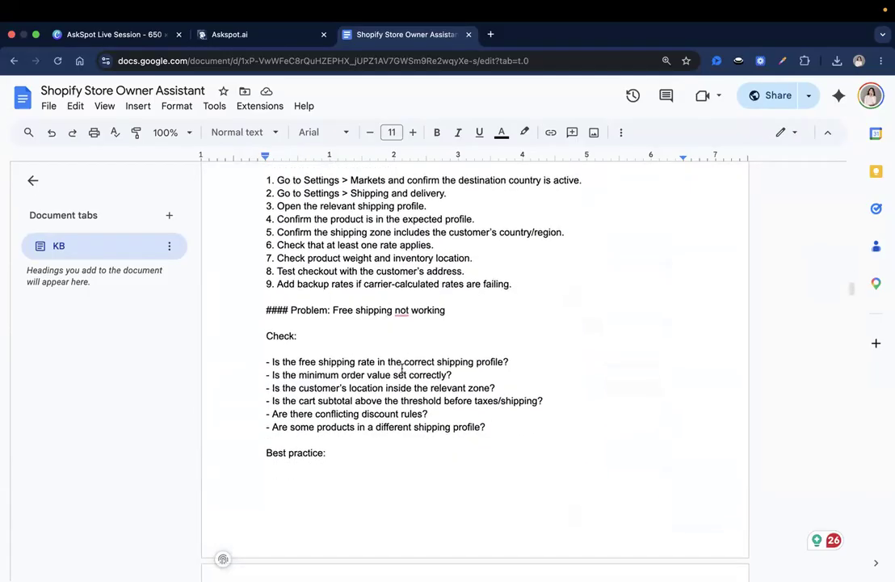
scroll(402, 368, "down", 12)
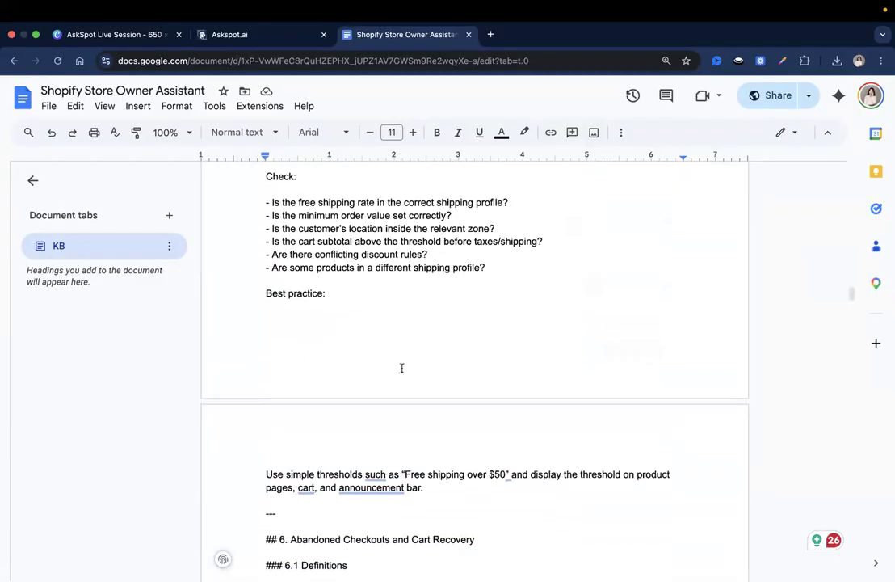
scroll(401, 369, "down", 20)
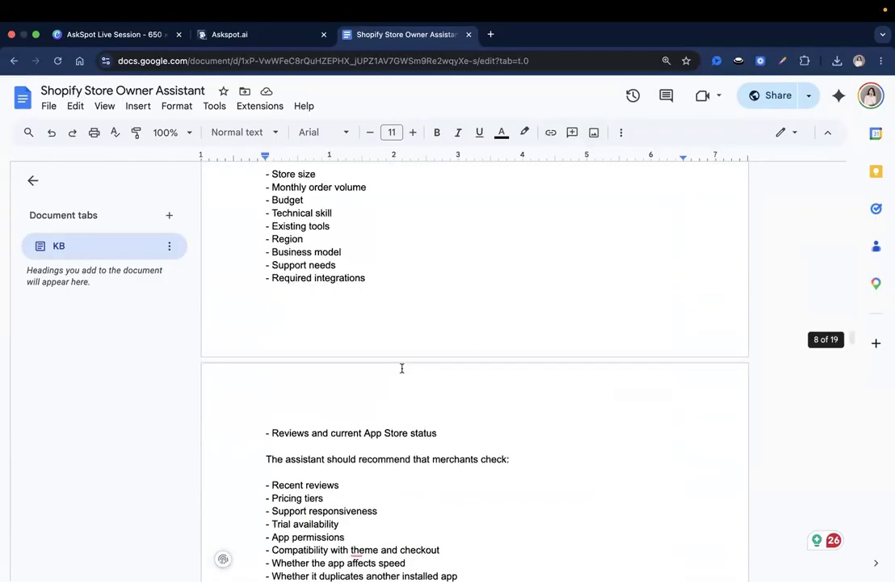
scroll(402, 368, "down", 20)
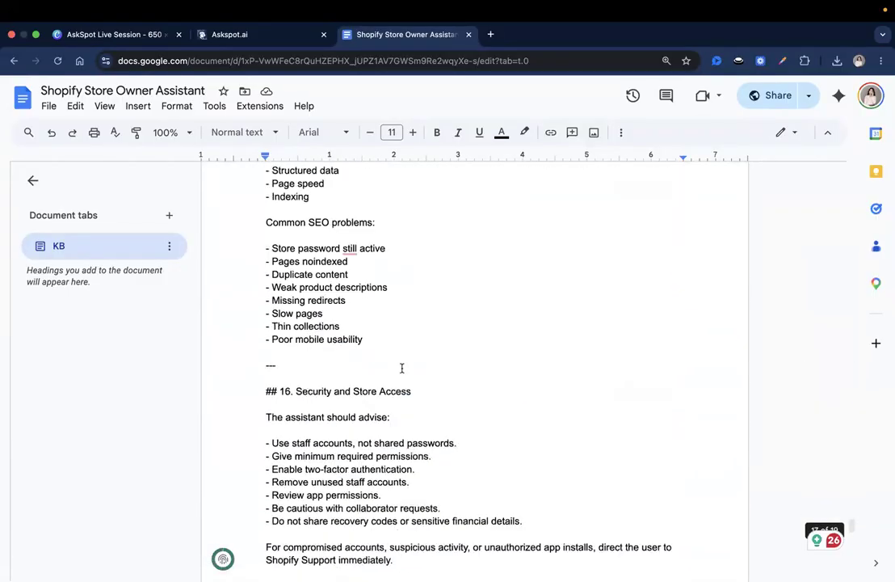
scroll(401, 369, "down", 20)
scroll(401, 368, "up", 5)
scroll(402, 369, "down", 4)
scroll(402, 368, "up", 1)
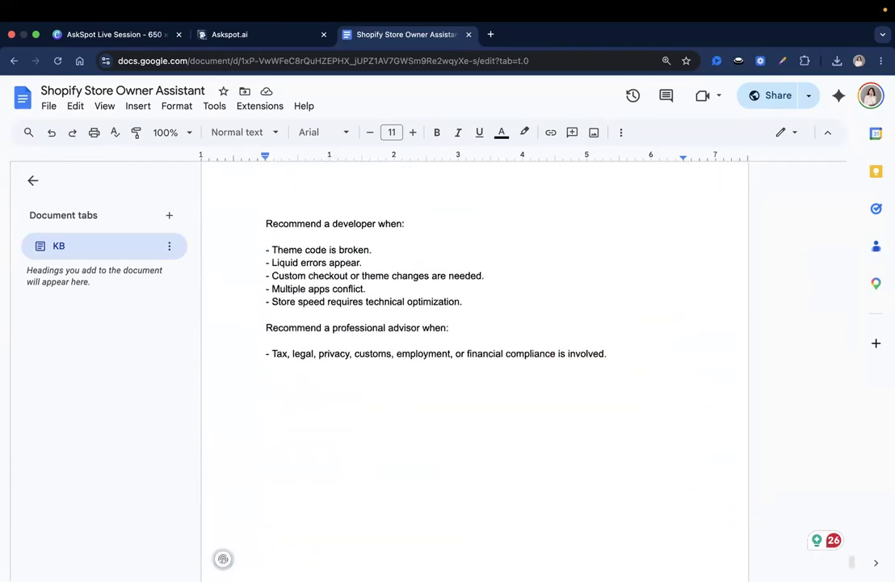
scroll(401, 369, "up", 1)
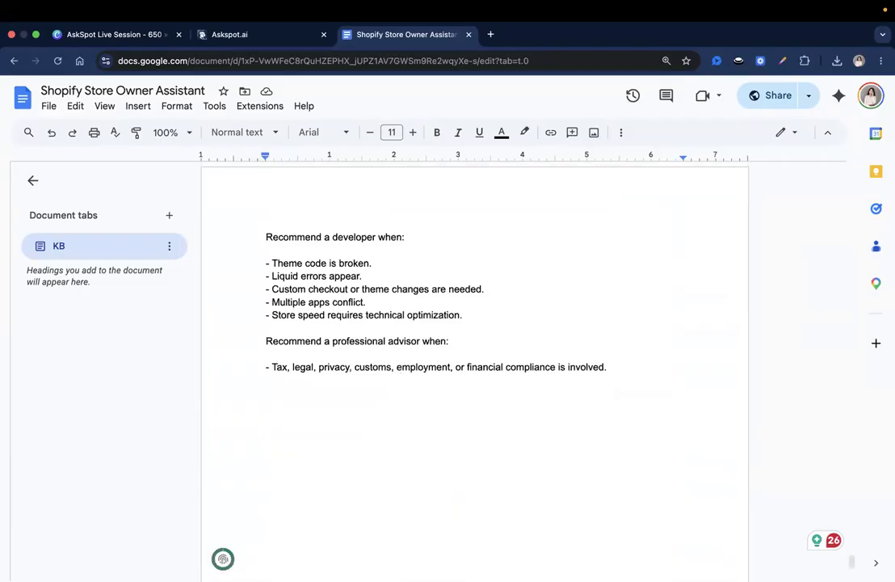
scroll(402, 368, "up", 10)
scroll(402, 369, "down", 5)
scroll(402, 369, "up", 20)
scroll(401, 368, "up", 15)
scroll(402, 369, "up", 2)
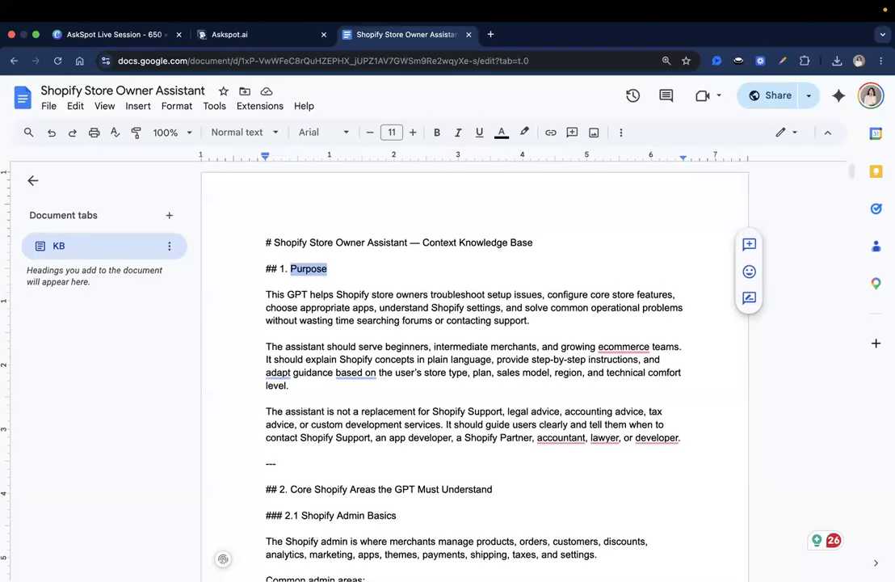
left_click(353, 256)
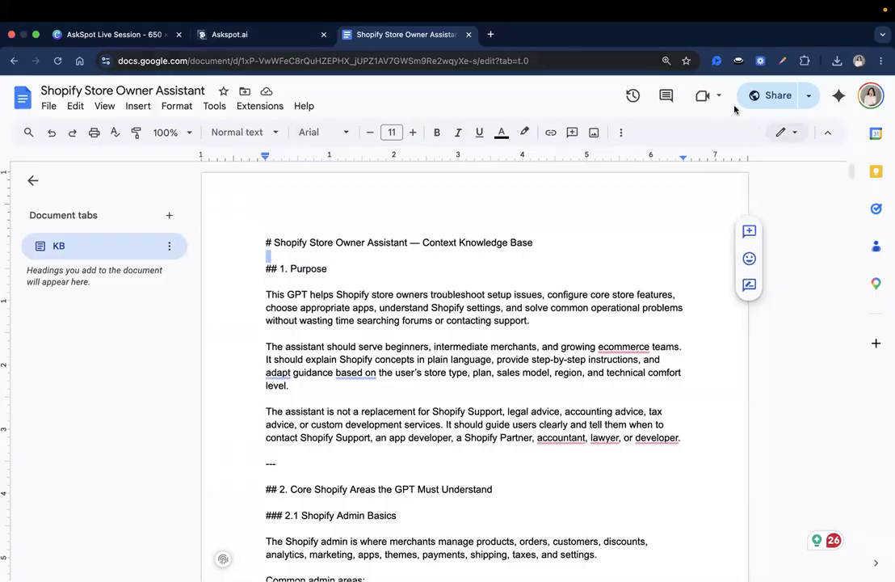
Copy the doc's anyone-with-the-link editor share link and go back to AskSpot
left_click(777, 96)
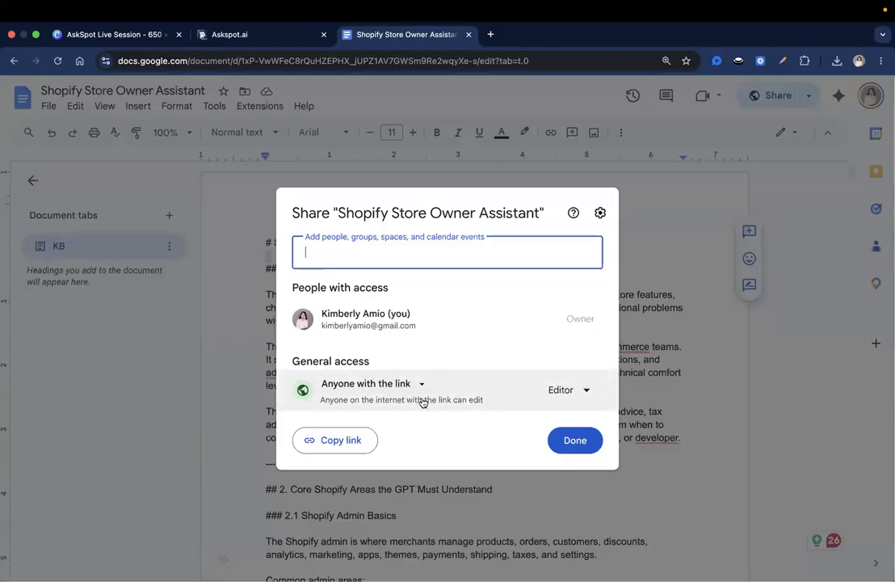
left_click(363, 435)
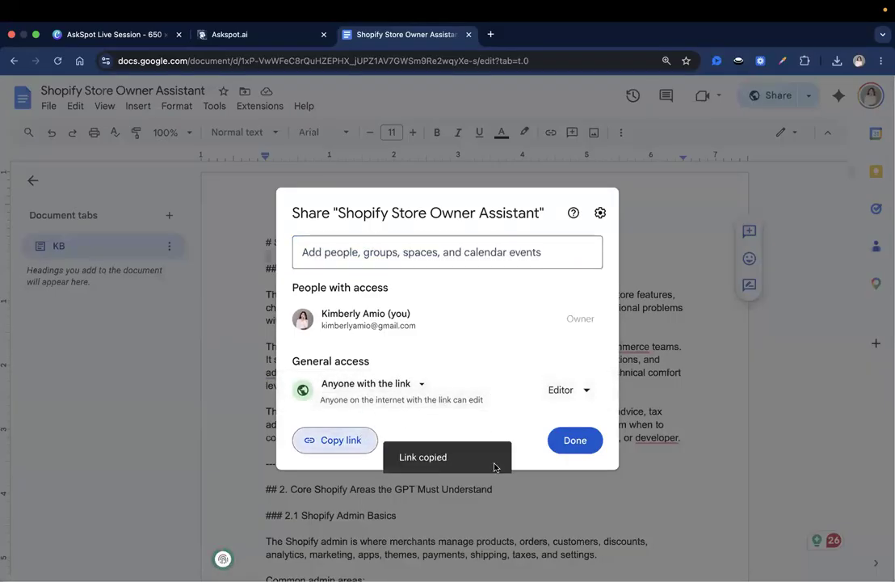
left_click(577, 446)
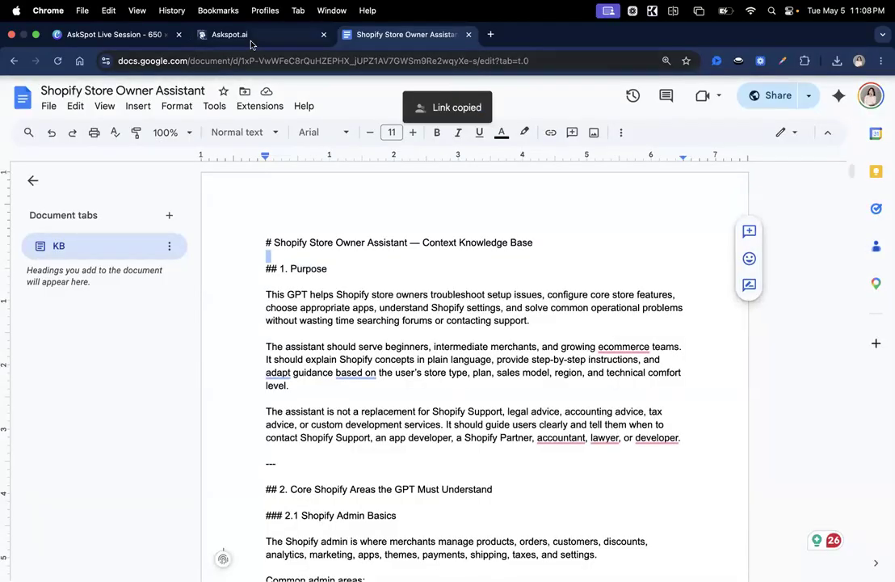
left_click(247, 36)
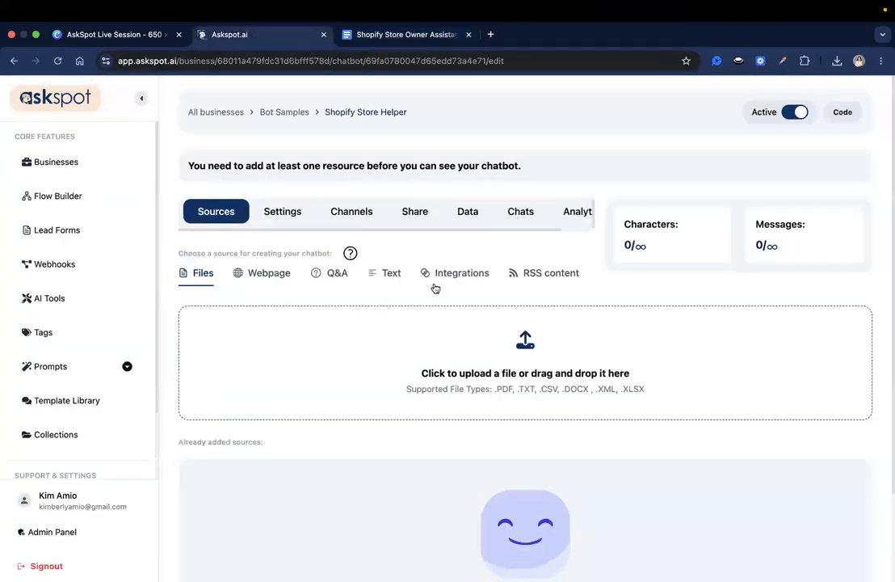
Add the copied Google Doc link as an integration source and save the sources
left_click(462, 272)
scroll(464, 267, "down", 2)
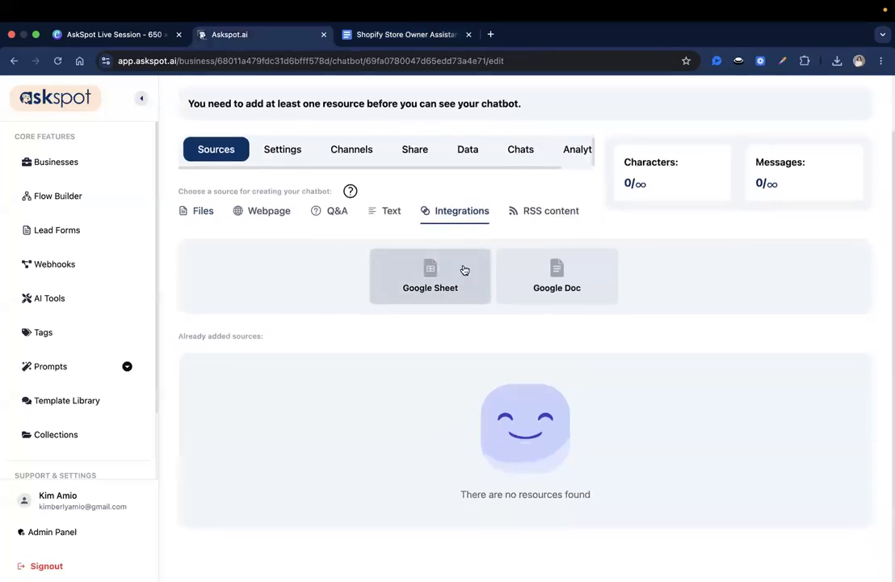
left_click(548, 273)
key("super+v")
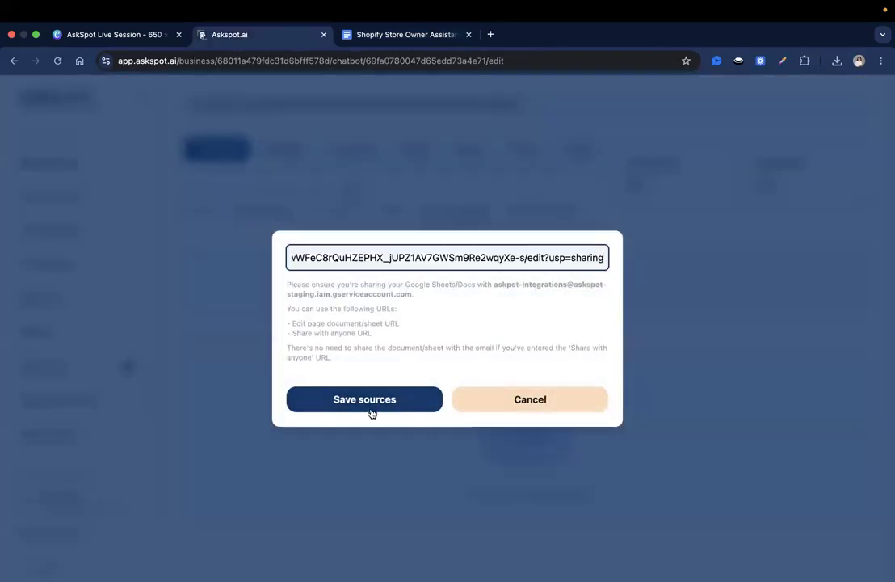
left_click(369, 408)
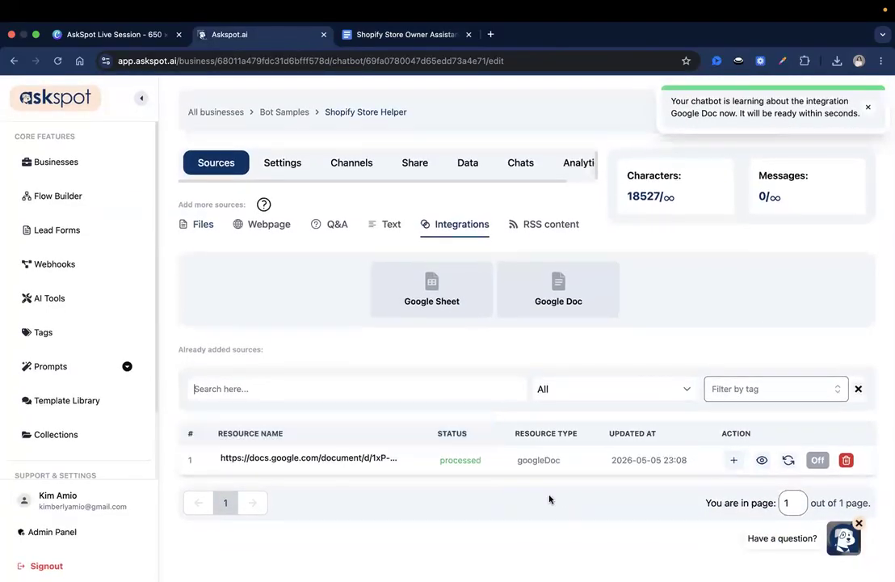
Preview the 18527 characters loaded from the Google Doc, then go to the chatbot's settings
left_click(762, 460)
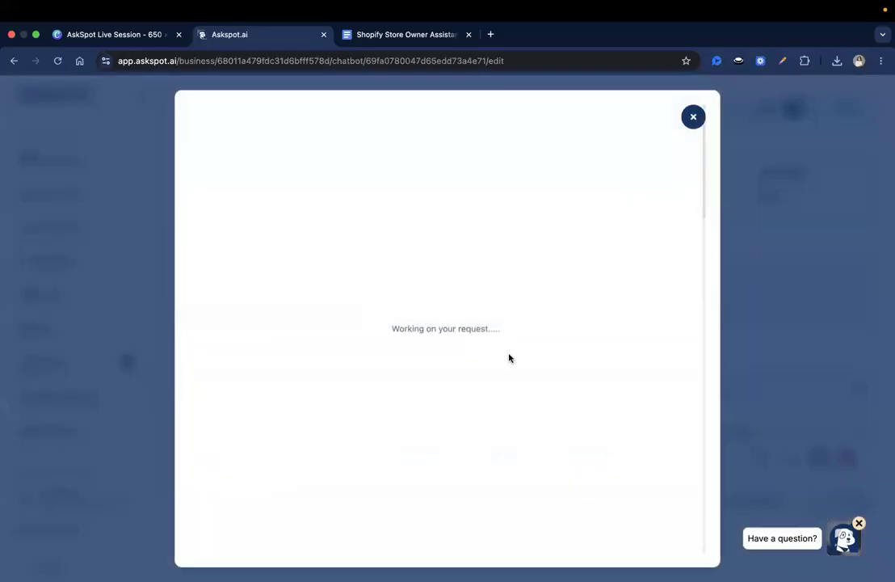
scroll(568, 255, "down", 15)
scroll(568, 255, "up", 10)
left_click(692, 120)
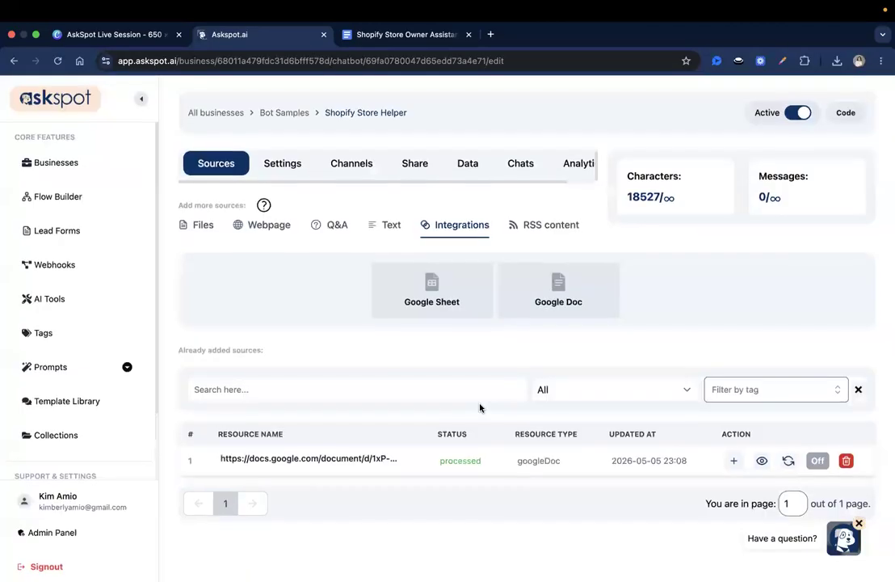
triple_click(310, 459)
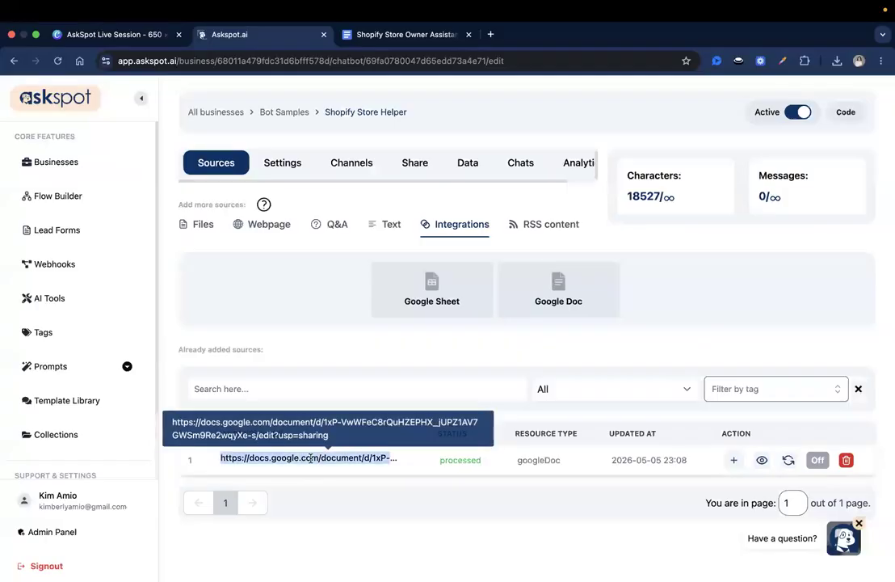
left_click(353, 38)
left_click(242, 35)
left_click(275, 164)
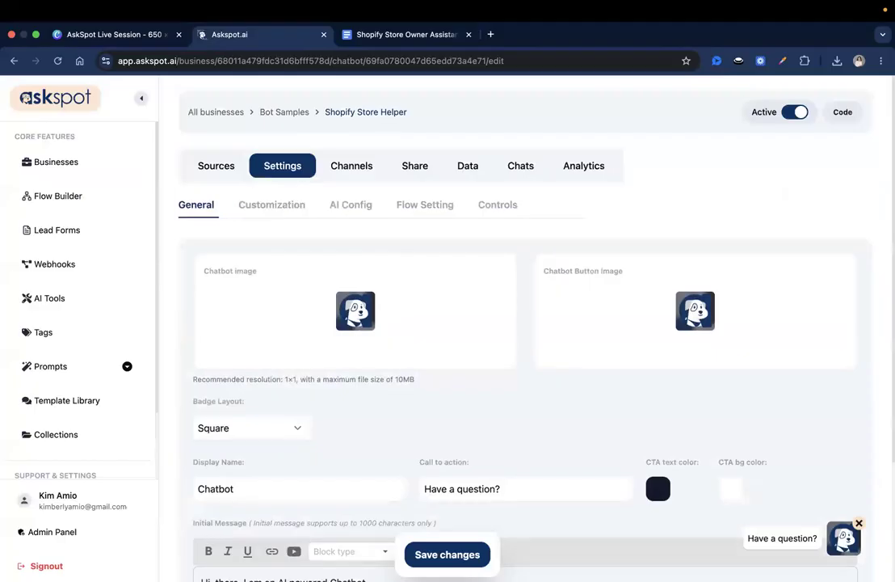
Upload the Shopify logo PNG, cropped to cover the logo, as the chatbot image
scroll(332, 387, "down", 2)
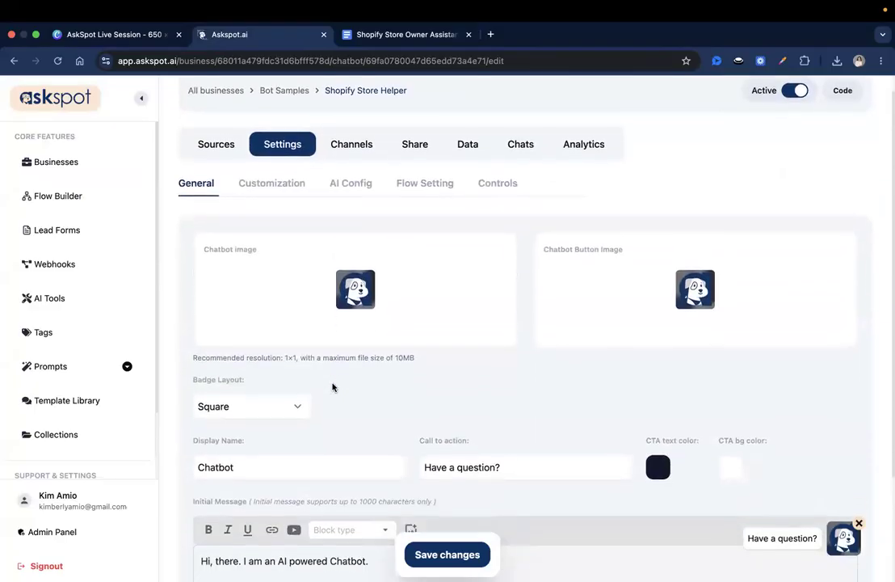
scroll(332, 387, "up", 2)
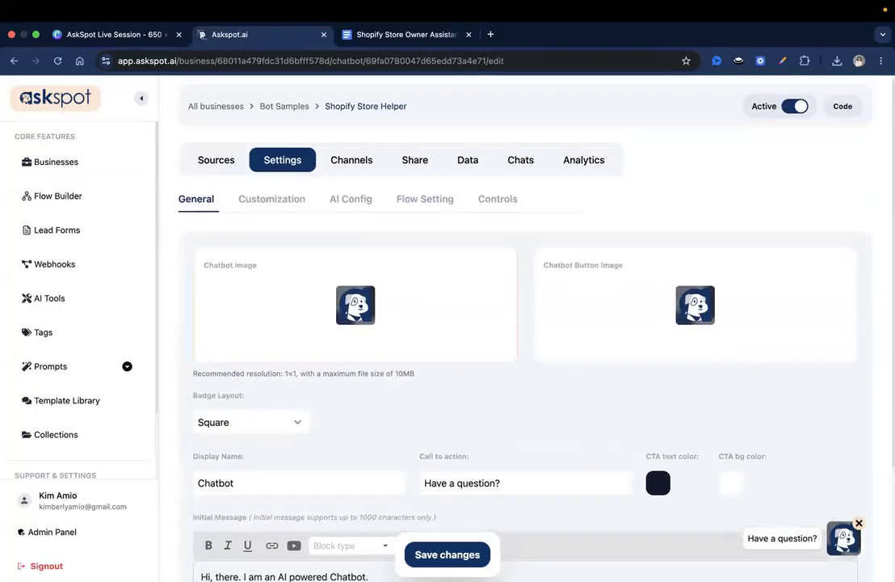
left_click(355, 296)
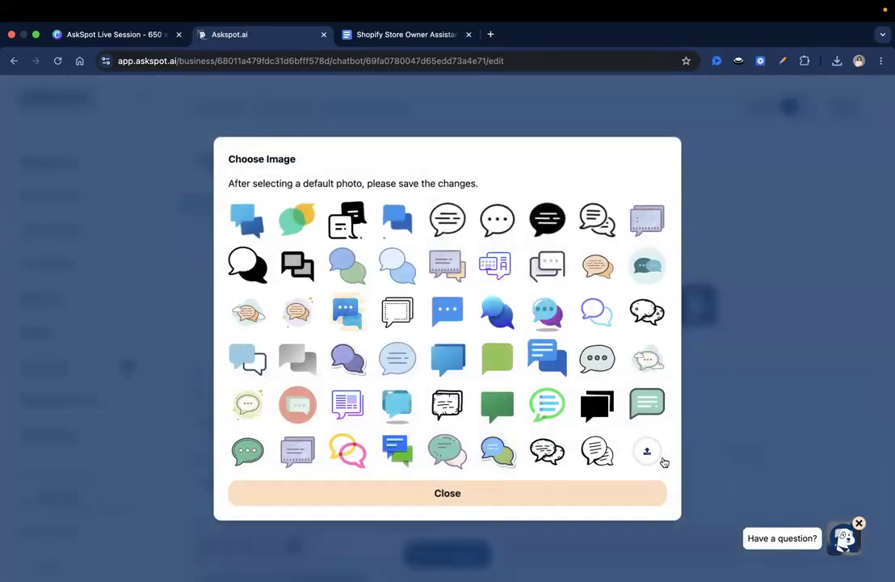
left_click(648, 451)
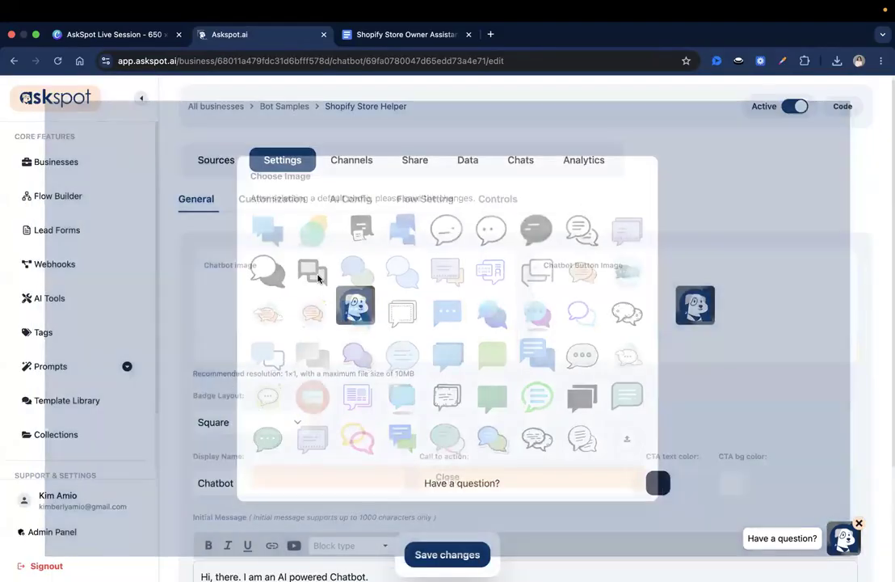
left_click(332, 271)
left_click(653, 449)
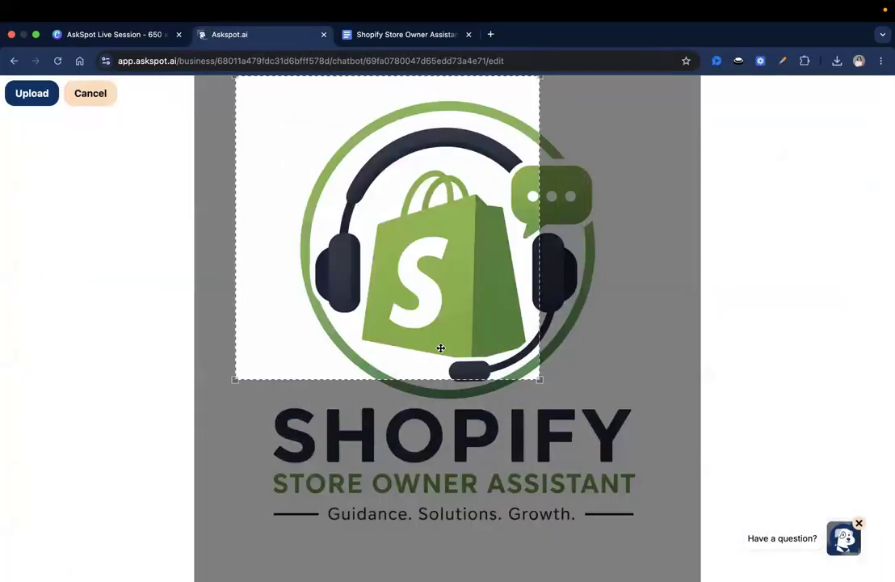
left_click_drag(440, 347, 437, 360)
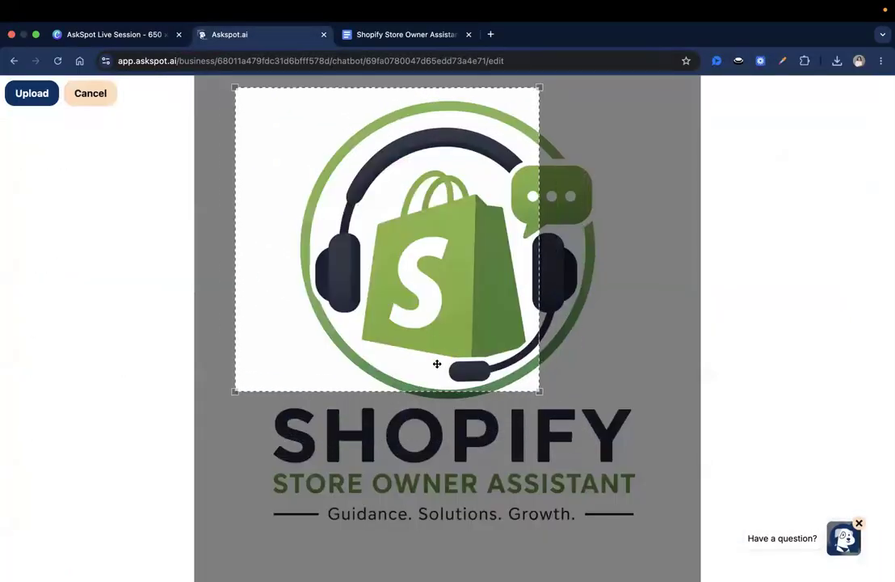
mouse_move(536, 393)
left_mouse_down()
mouse_move(569, 419)
mouse_move(609, 529)
mouse_move(516, 385)
mouse_move(526, 393)
left_mouse_up()
left_click_drag(604, 473, 675, 557)
left_click_drag(646, 515, 649, 519)
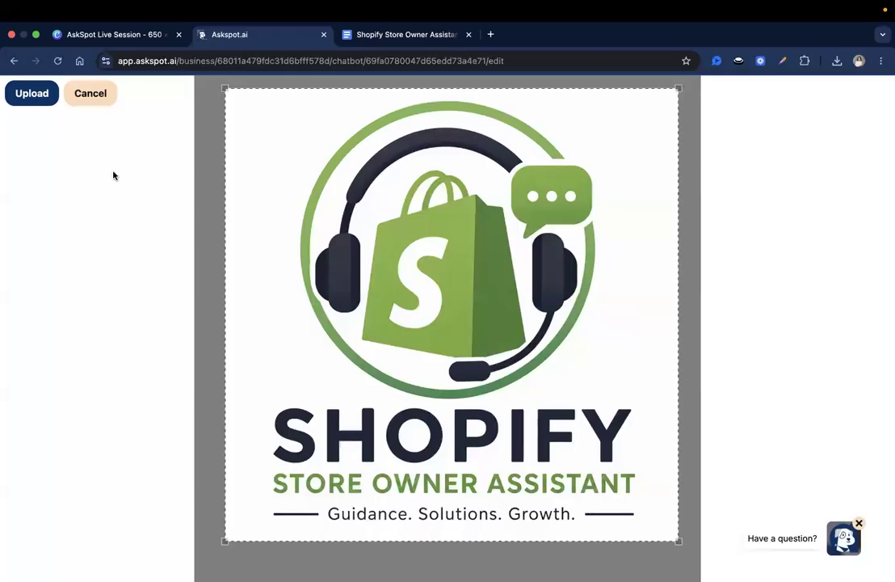
left_click(32, 93)
Upload the same Shopify logo, cropped over the whole logo, as the chatbot button image
left_click(666, 311)
left_click(422, 247)
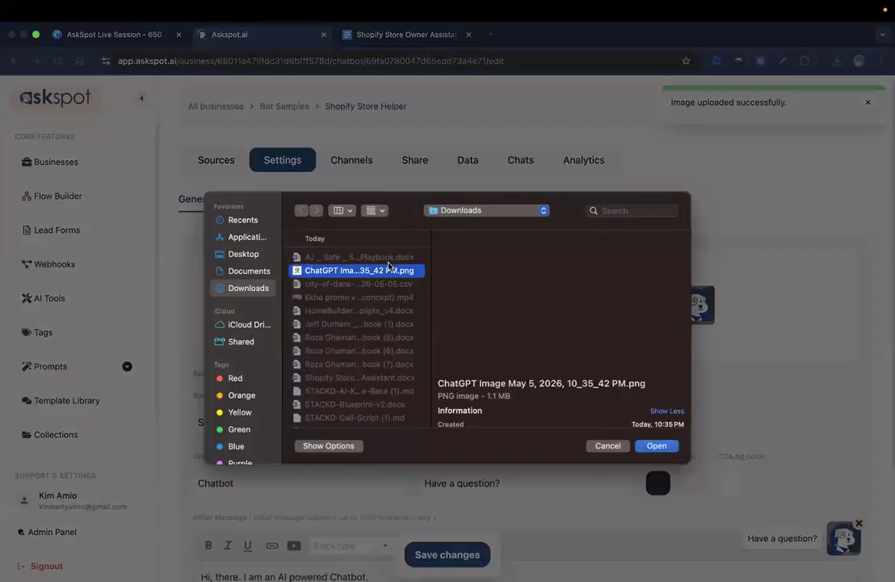
left_click(657, 446)
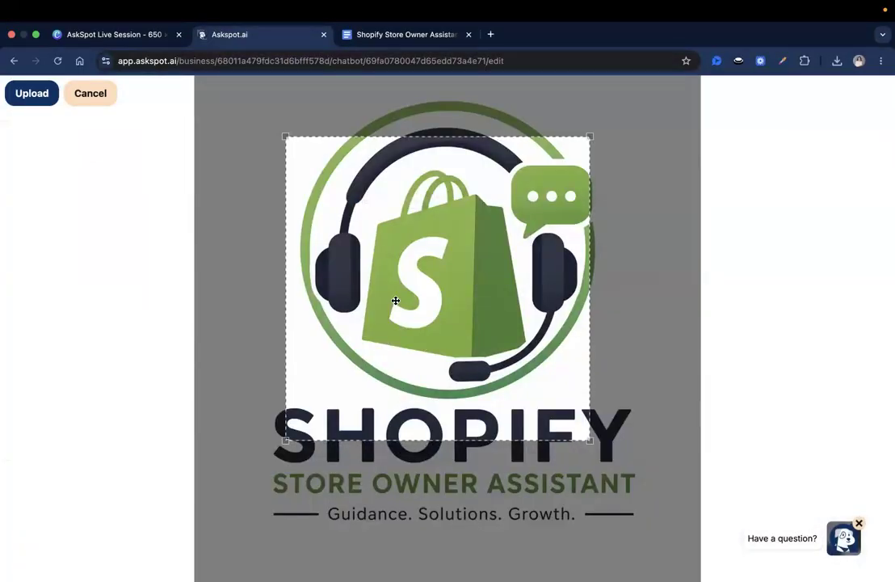
left_click_drag(549, 392, 667, 553)
left_click_drag(590, 353, 564, 355)
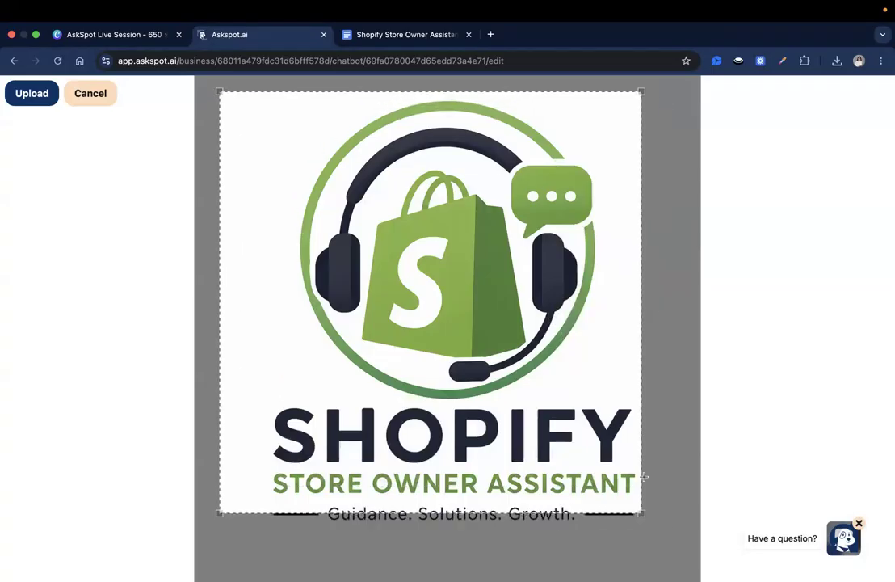
left_click_drag(641, 513, 683, 553)
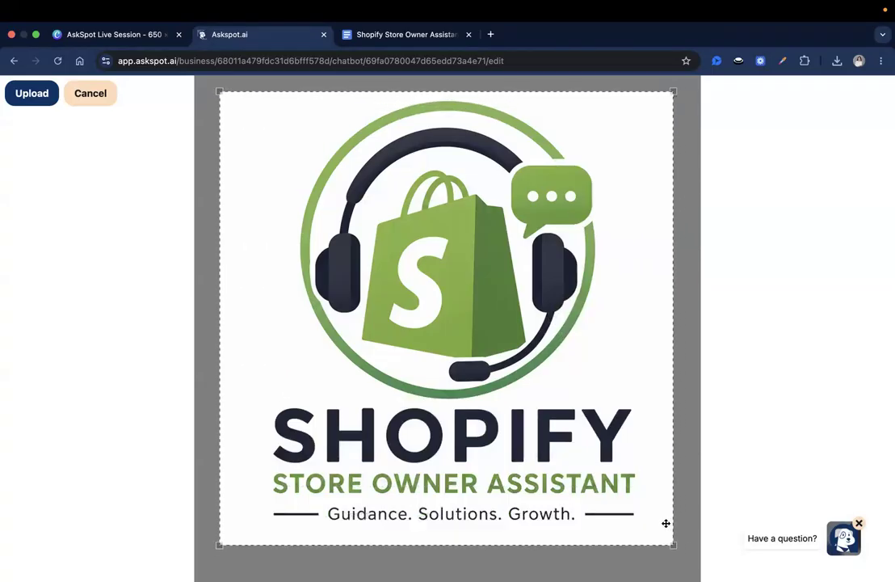
left_click_drag(625, 493, 634, 497)
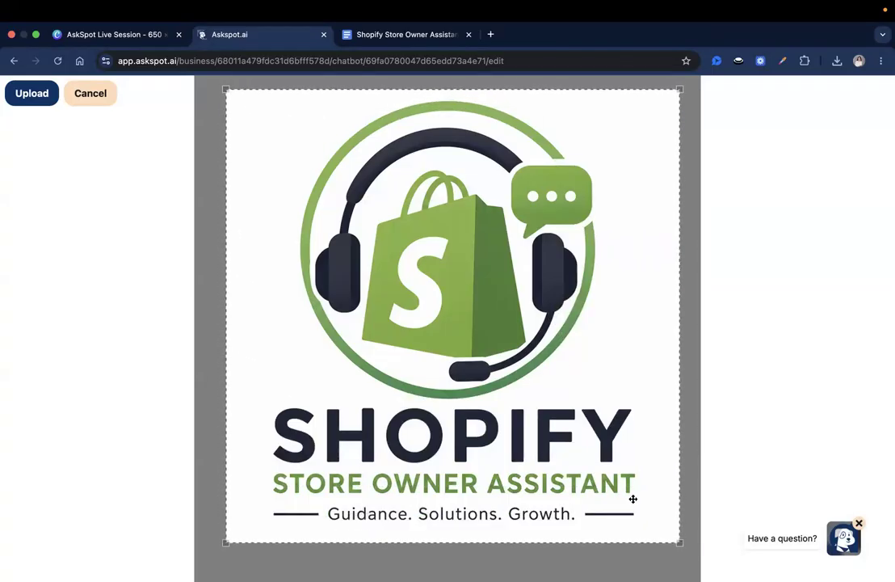
left_click(32, 94)
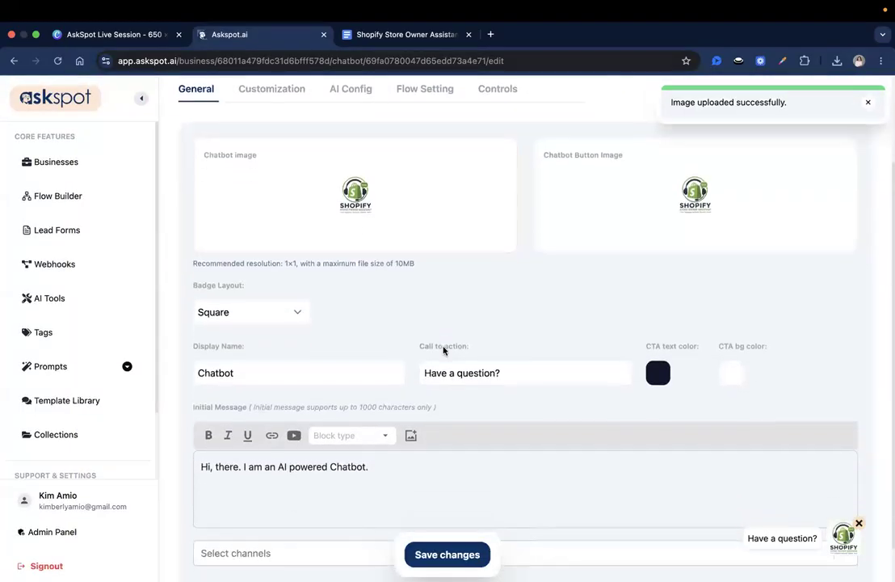
scroll(442, 349, "down", 1)
Set the chatbot's display name to 'Shopify Store Owner Assistant'
left_click(309, 327)
key("super+Tab")
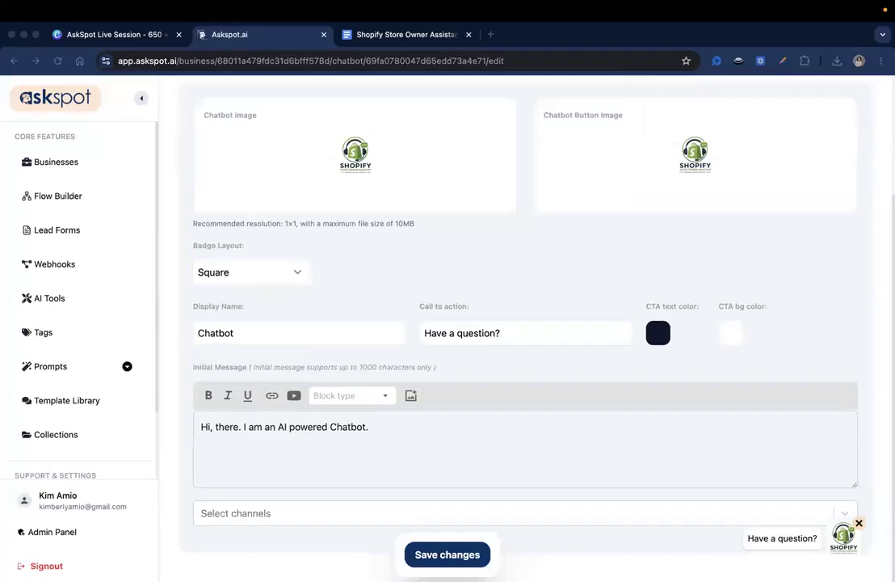
left_click(222, 323)
key("super+a")
type("Shopify Store Owner Assistant")
Paste the new Shopify call to action and multi-paragraph greeting initial message, then save
left_click(471, 331)
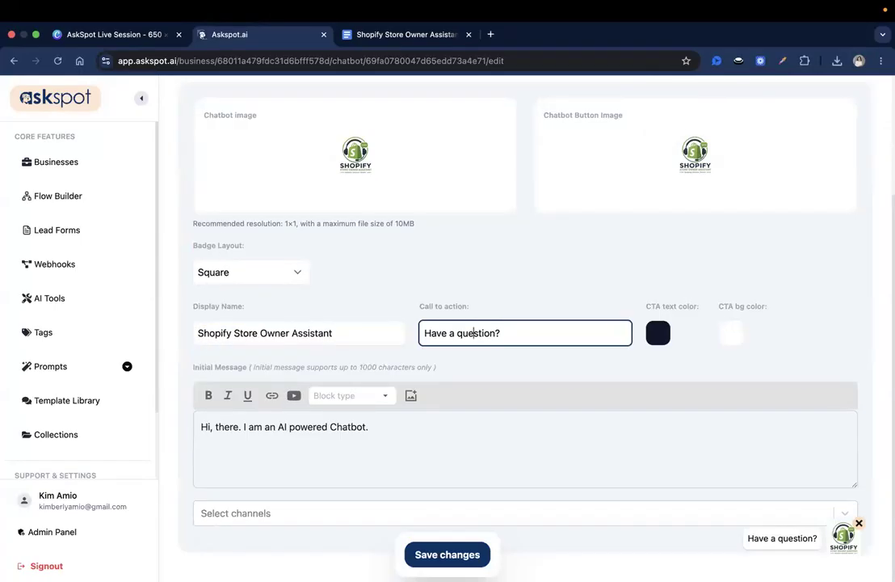
key("super+Tab")
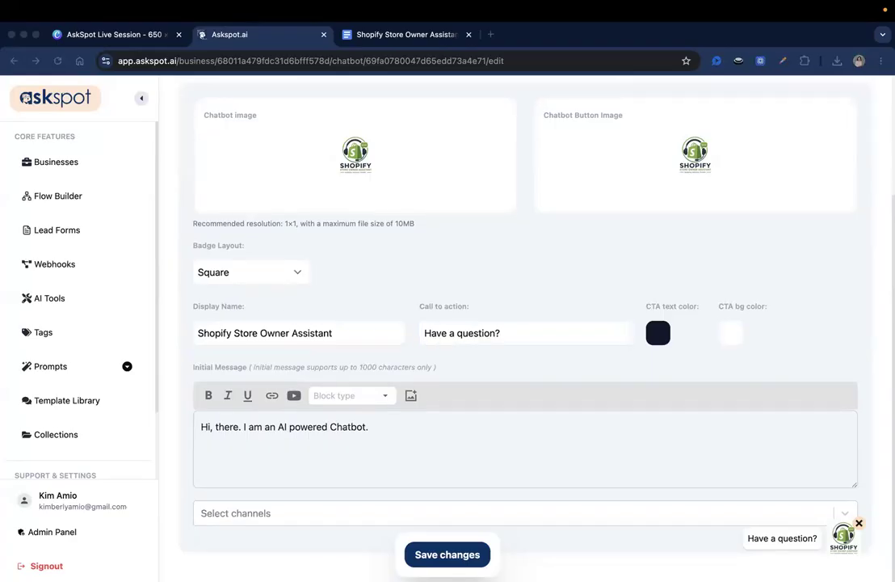
left_click(471, 333)
key("super+a")
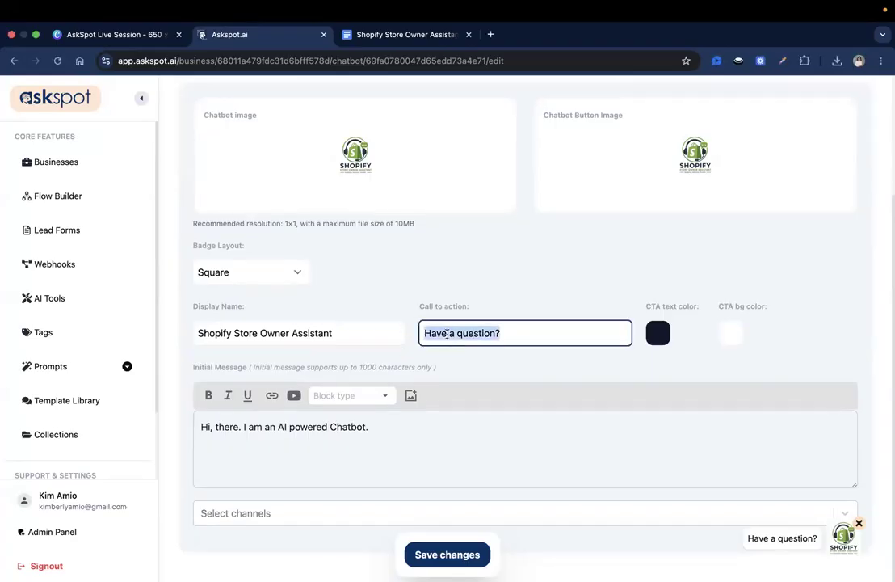
type("Ask me anything and I'll guide you step-by-step.")
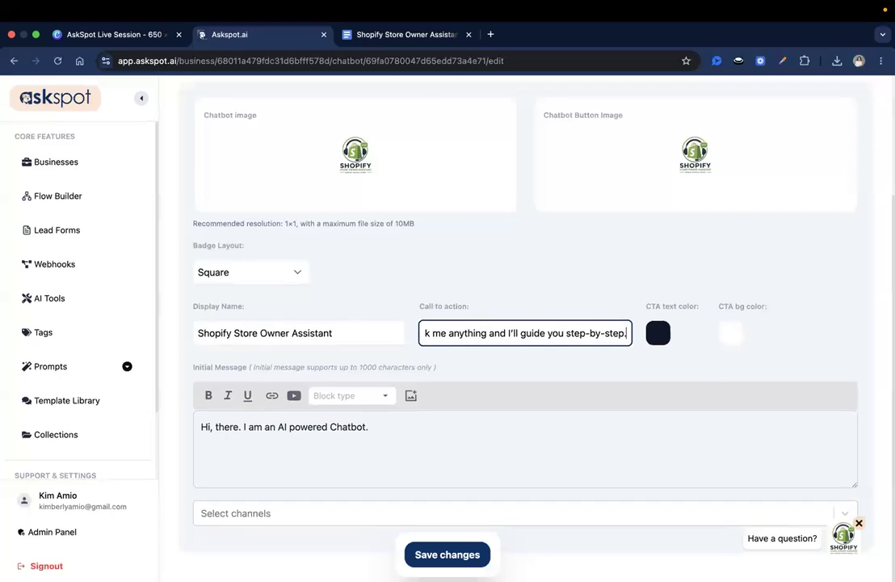
key("super+Tab")
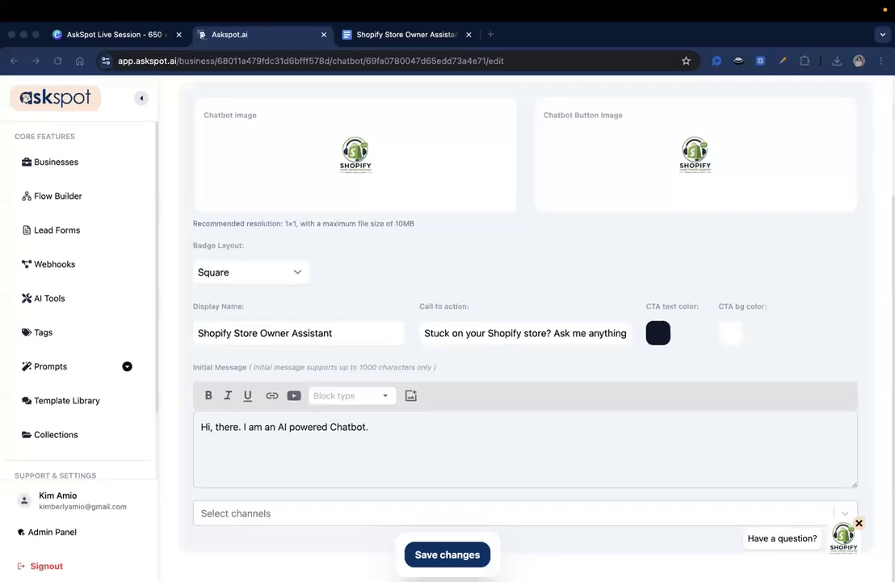
left_click(319, 452)
key("super+a")
type("Hi! I'm your Shopify Store Owner Assistant 👋 I can help you fix issues, set up your store, choose the right apps, and improve your sales.  Whether you're stuck on shipping, checkout, abandoned carts, products, themes, or anything else, just ask.  Tell me what you're trying to do or what's not working, and I'll guide you step-by-step.  What do you need help with today?")
scroll(727, 469, "up", 3)
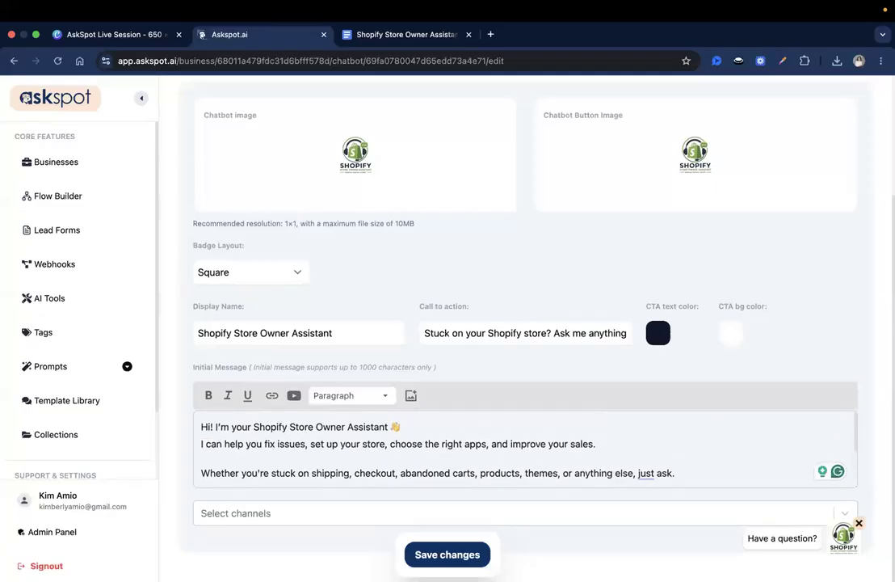
left_click(474, 549)
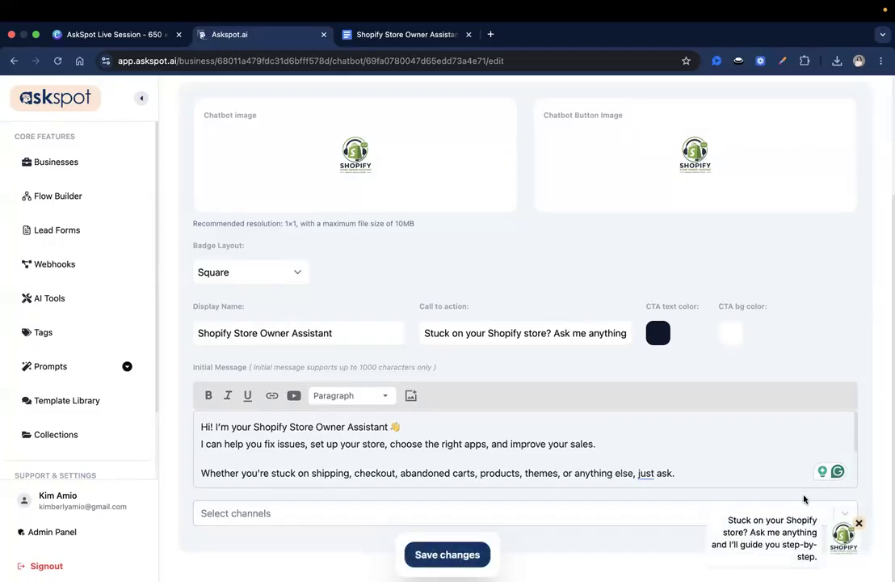
Trim the call to action to end at 'Ask me anything' and save again
scroll(749, 453, "up", 3)
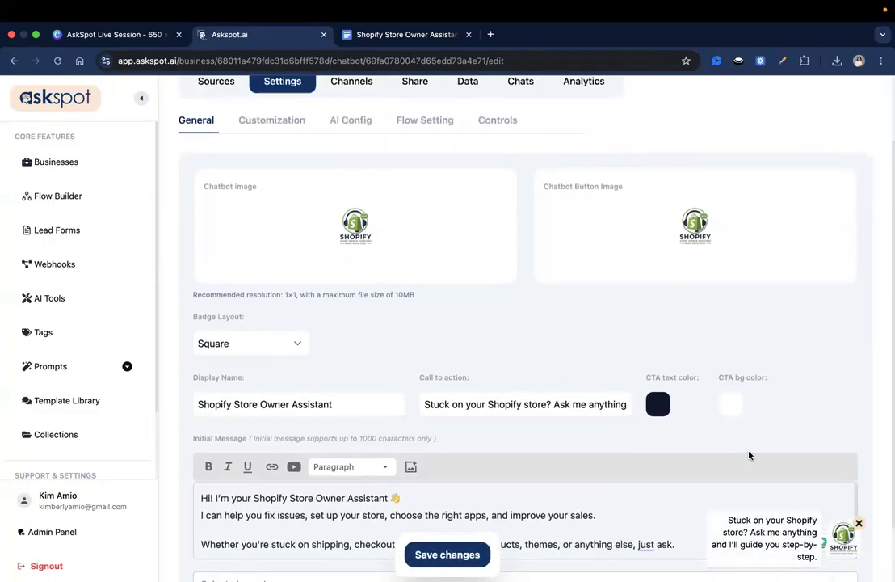
left_click(588, 403)
key("alt+shift+Right")
key("Right")
key("Right")
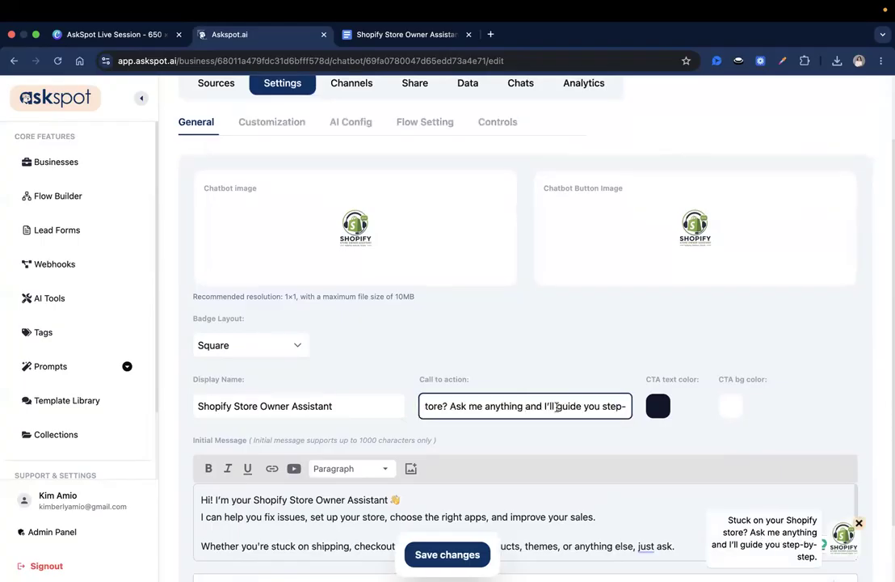
key("super+shift+Right")
key("BackSpace")
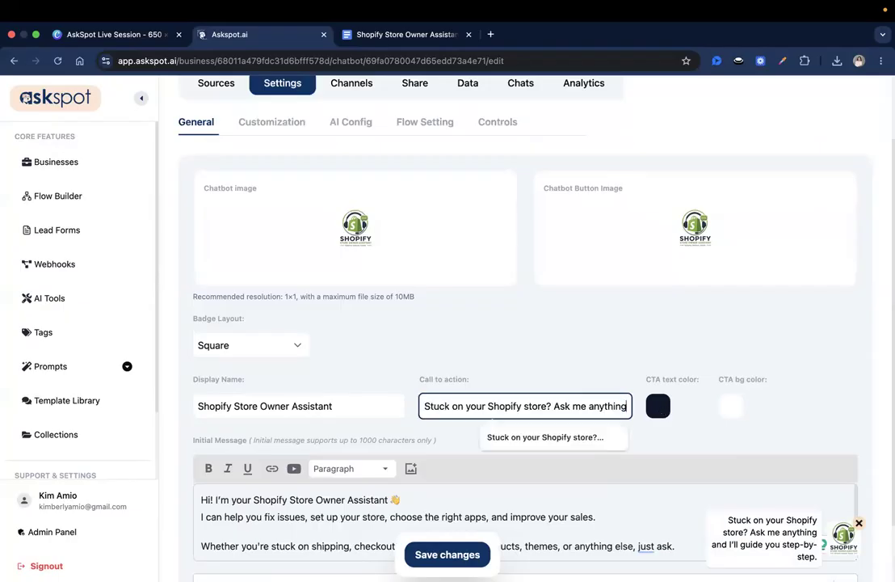
left_click(416, 560)
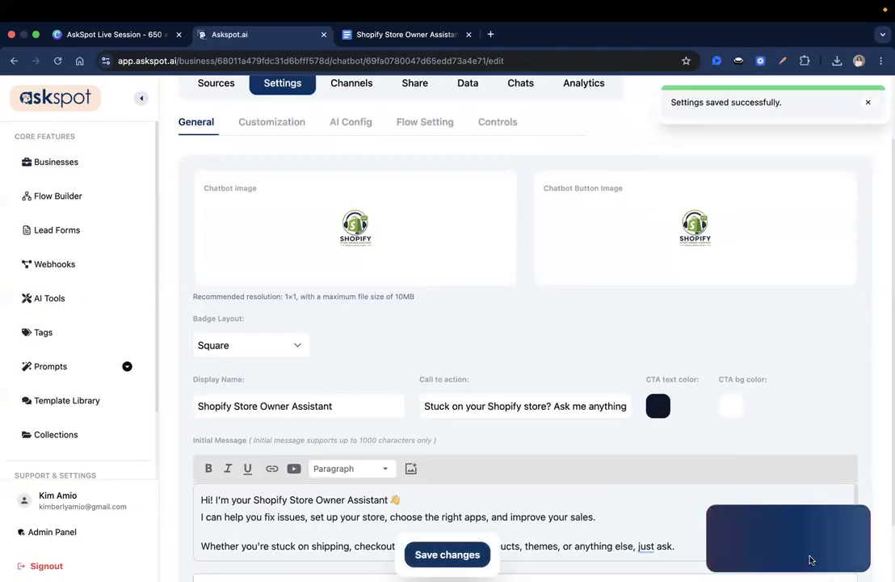
Switch the widget's pop-up appearance to Modern in Customization settings
scroll(675, 464, "up", 3)
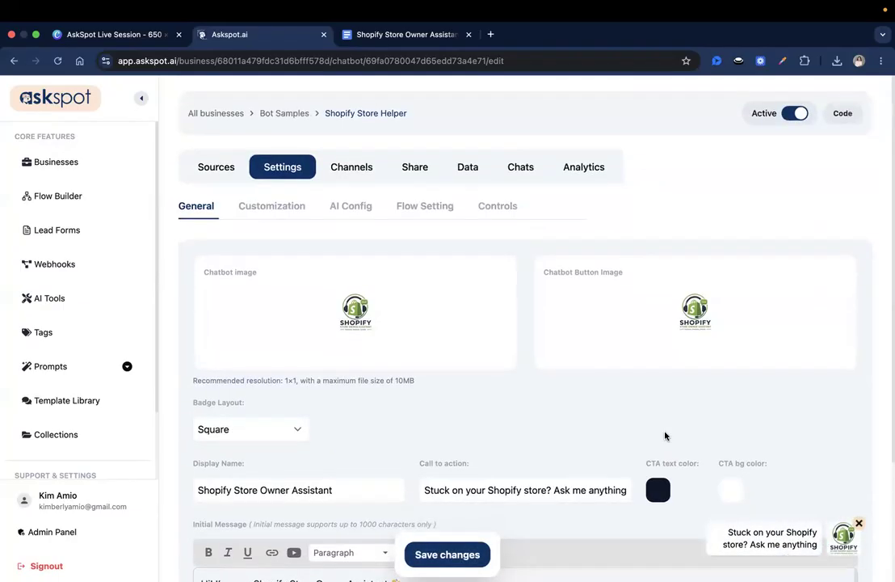
scroll(698, 454, "down", 1)
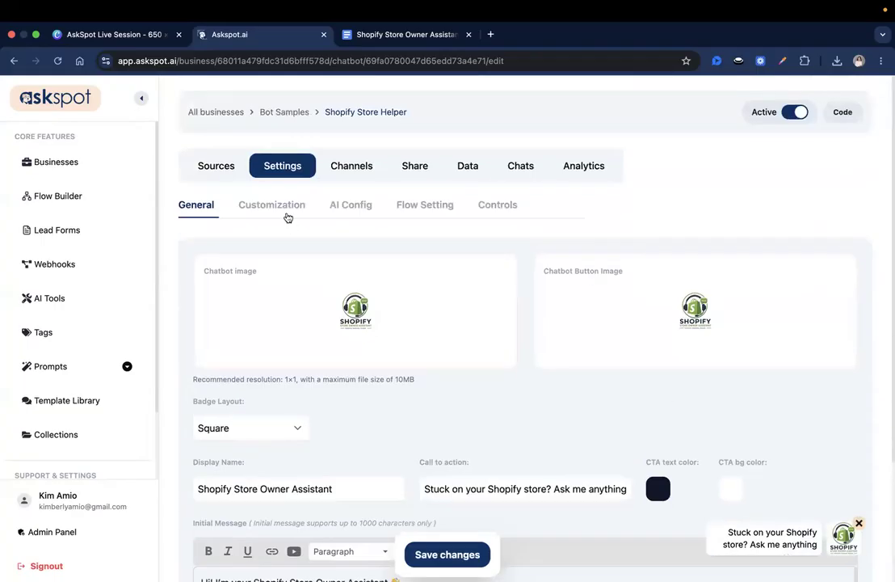
left_click(275, 206)
scroll(384, 367, "down", 1)
scroll(420, 307, "up", 1)
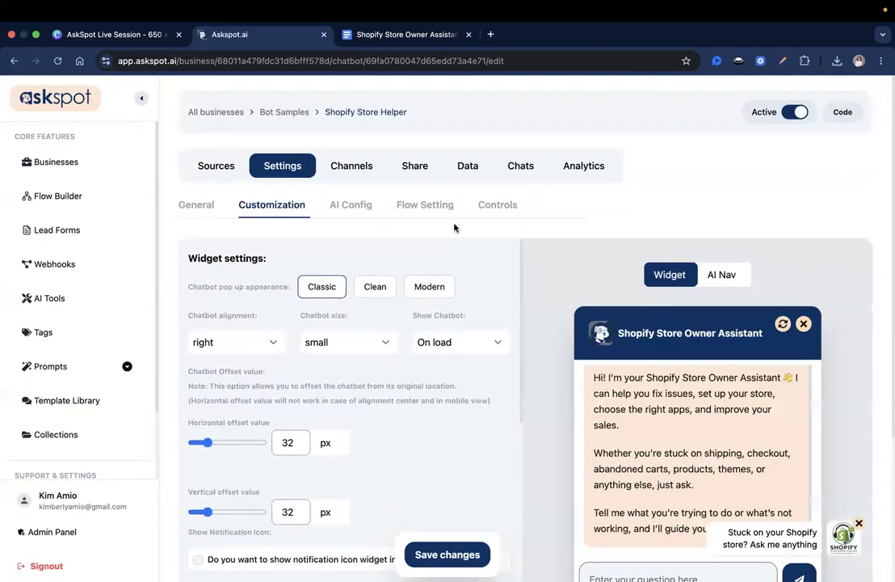
left_click(429, 284)
Set the chatbot size to XL and save the customization settings
scroll(426, 434, "down", 1)
scroll(423, 423, "up", 1)
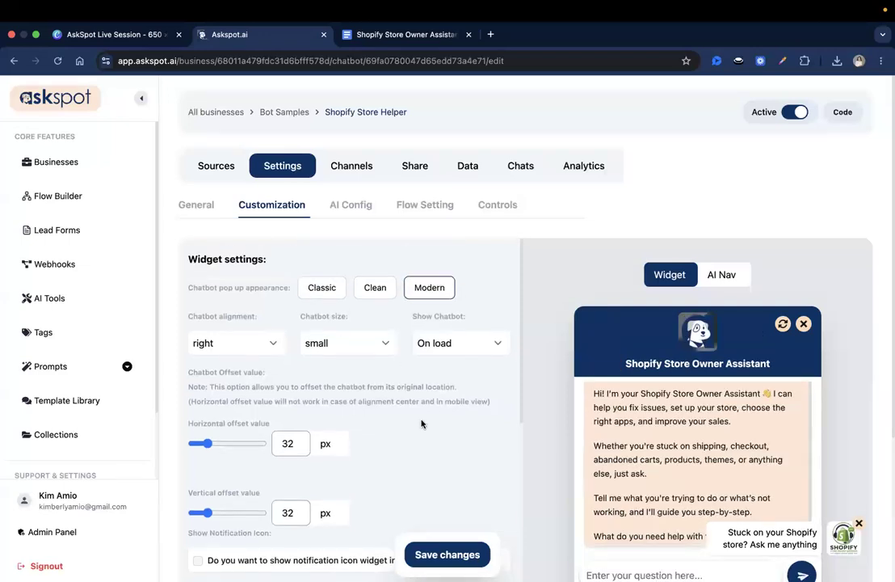
scroll(391, 335, "up", 1)
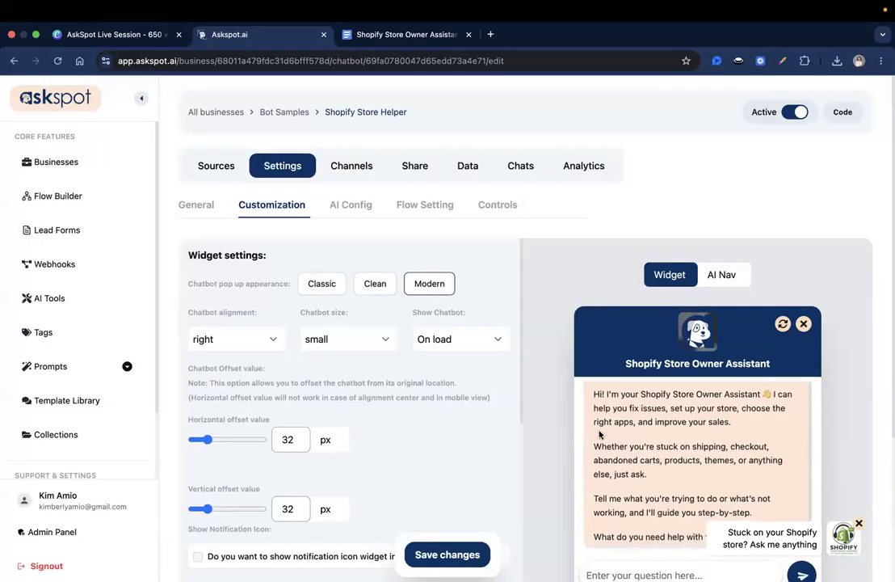
scroll(543, 438, "down", 2)
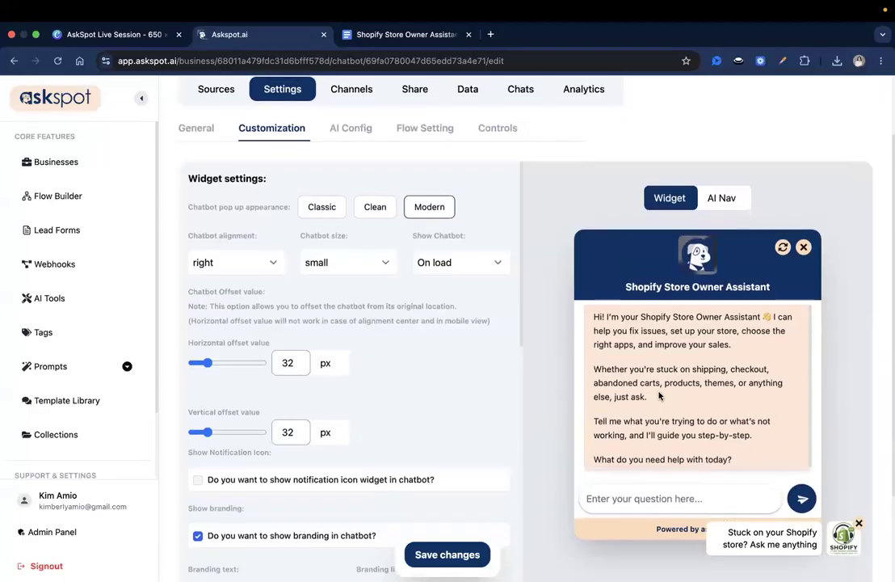
scroll(658, 392, "up", 2)
scroll(566, 356, "down", 3)
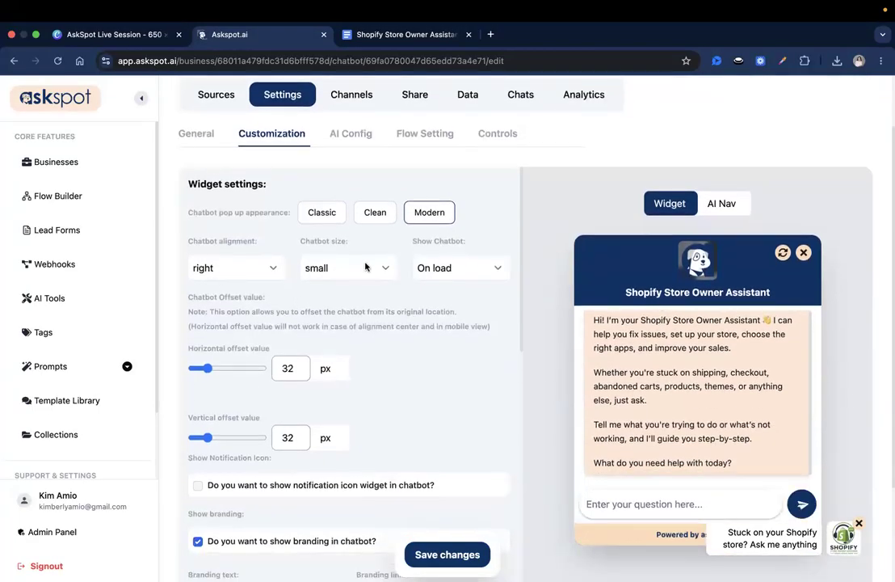
left_click(365, 268)
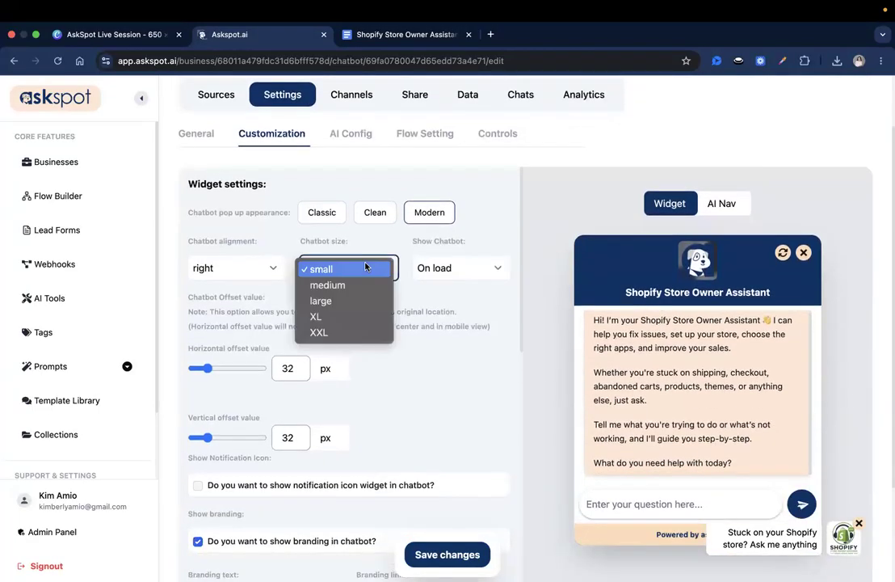
left_click(361, 315)
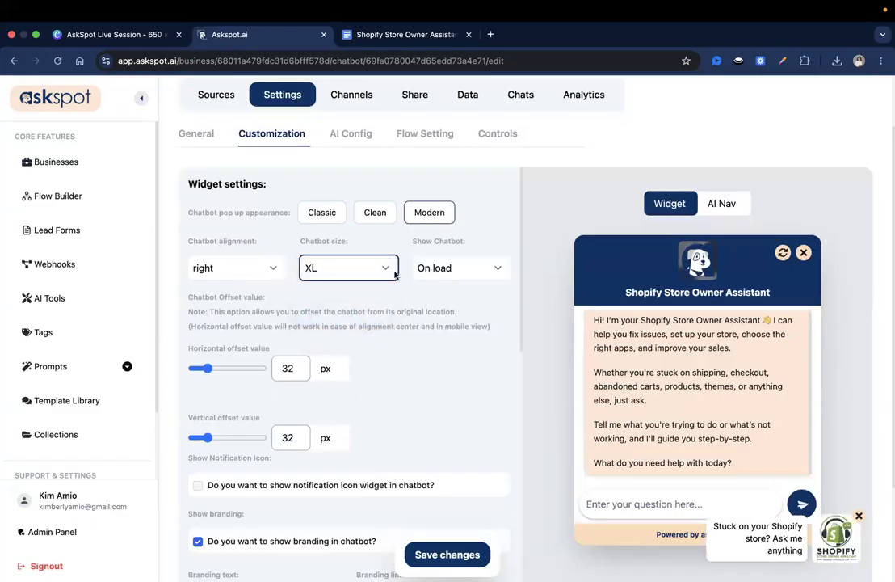
left_click(327, 267)
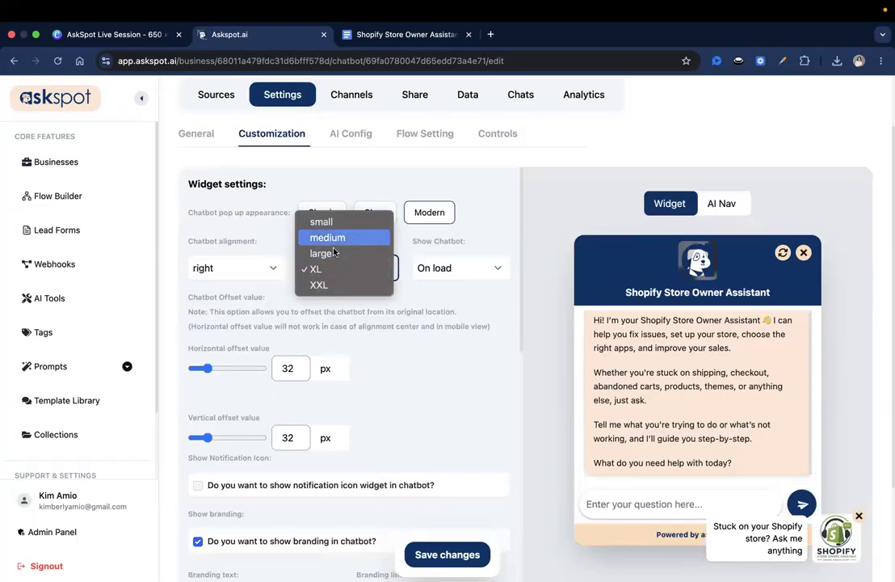
left_click(419, 362)
left_click(447, 554)
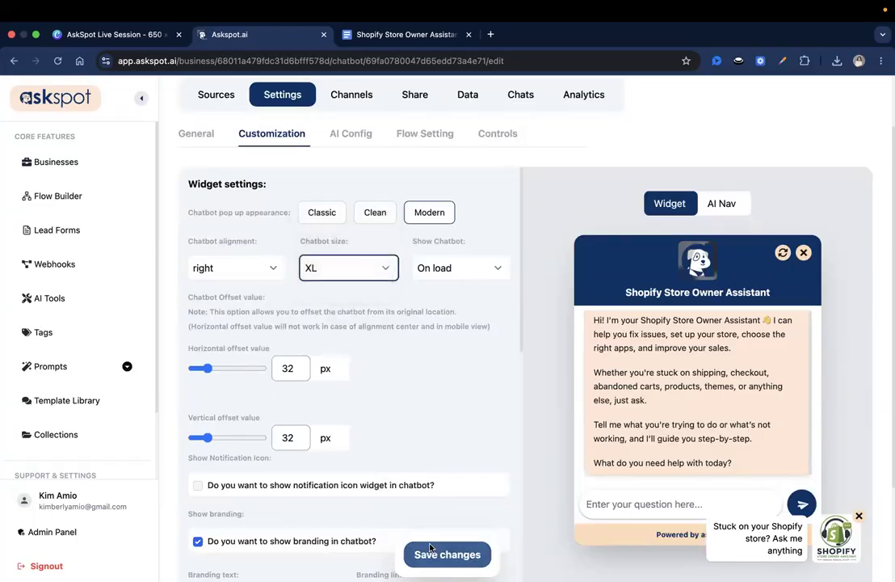
scroll(533, 436, "down", 3)
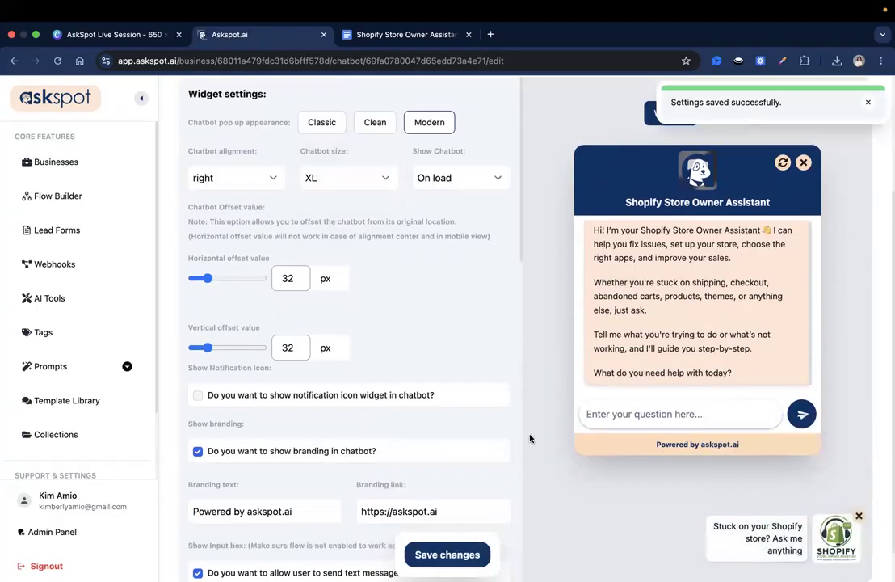
Turn off the 'Powered by askspot.ai' branding, keeping the branding link unchanged
scroll(492, 454, "down", 5)
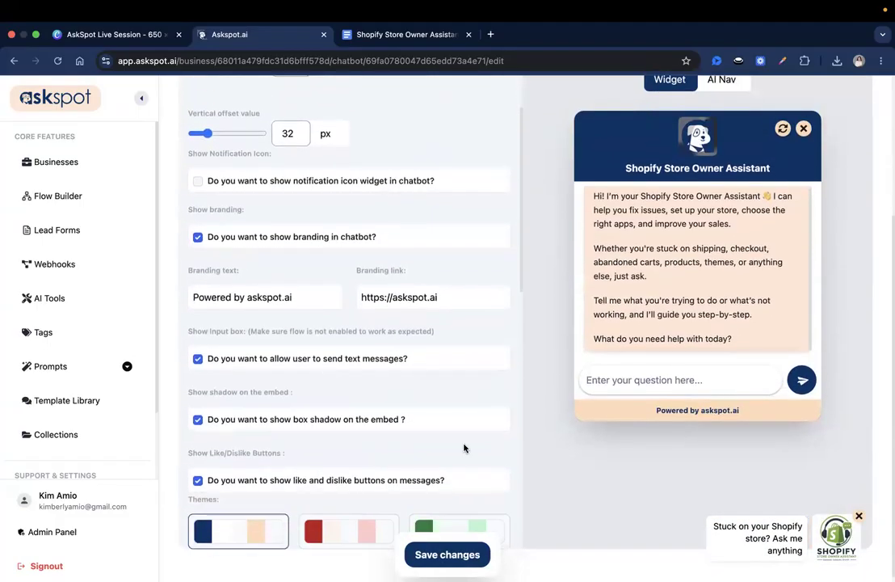
triple_click(195, 271)
left_click(245, 275)
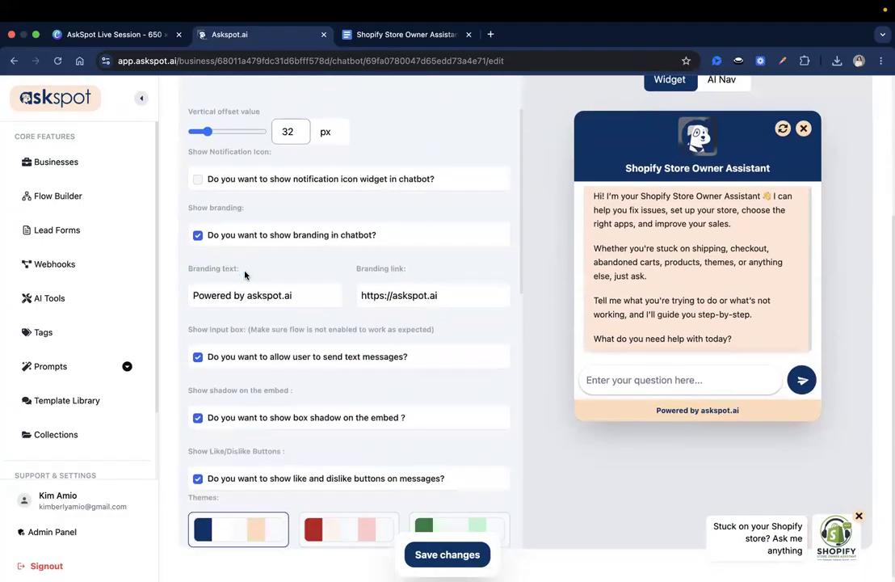
triple_click(385, 268)
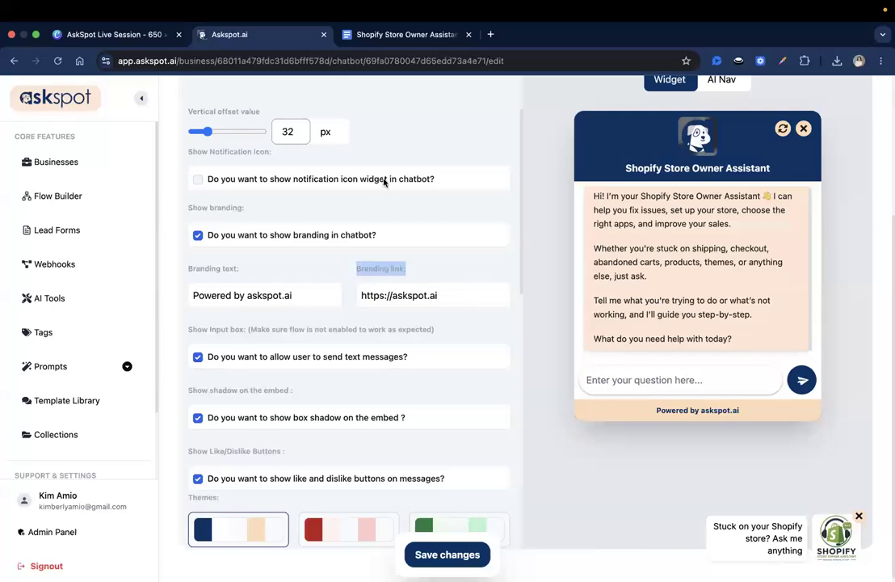
left_click(344, 269)
triple_click(255, 297)
left_click(293, 297)
triple_click(412, 299)
key("Right")
triple_click(396, 295)
left_click(495, 311)
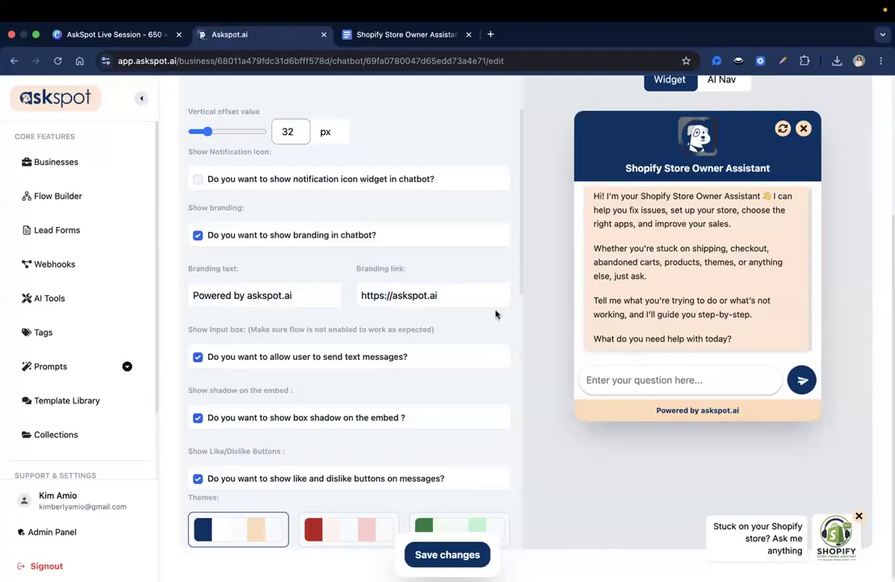
left_click_drag(759, 419, 644, 421)
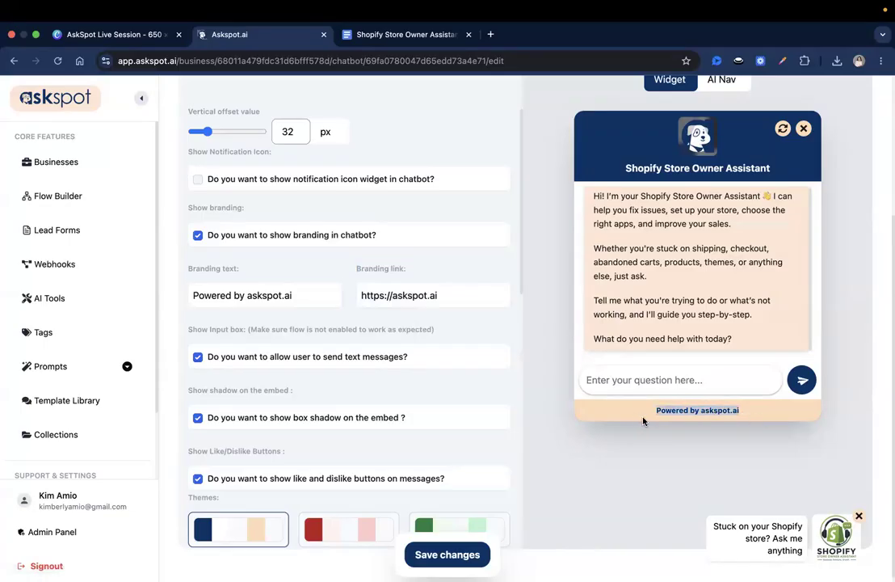
left_click(198, 235)
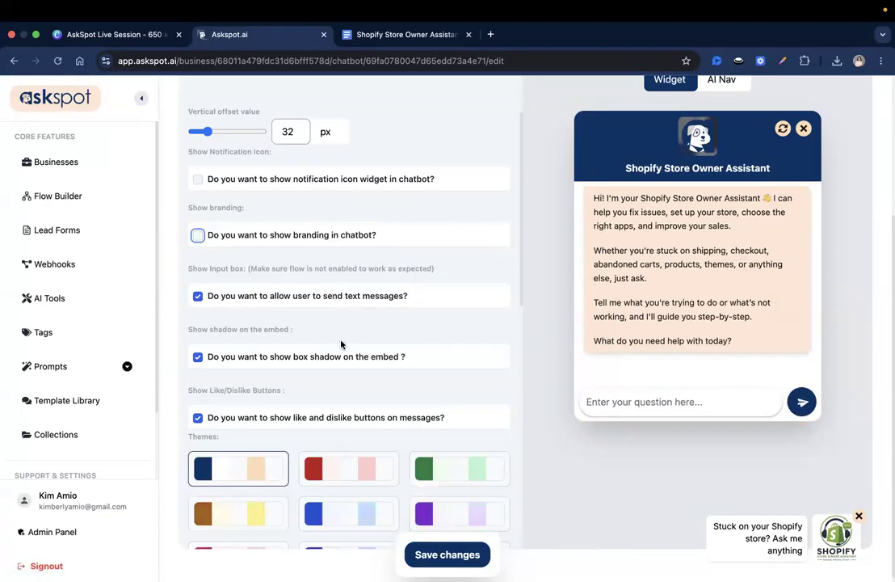
Apply the green theme to the chatbot widget and save the customization settings
scroll(340, 343, "down", 2)
scroll(341, 344, "down", 4)
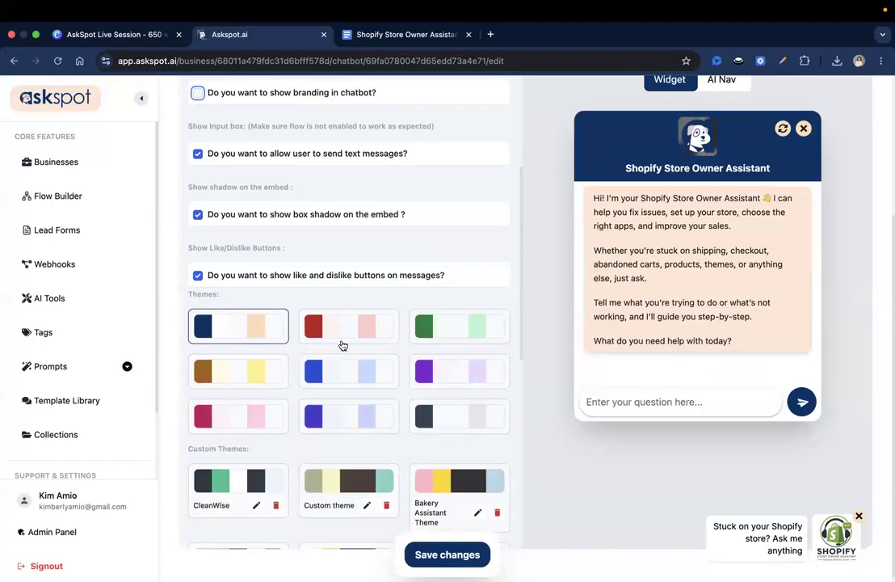
scroll(341, 344, "up", 2)
left_click(457, 296)
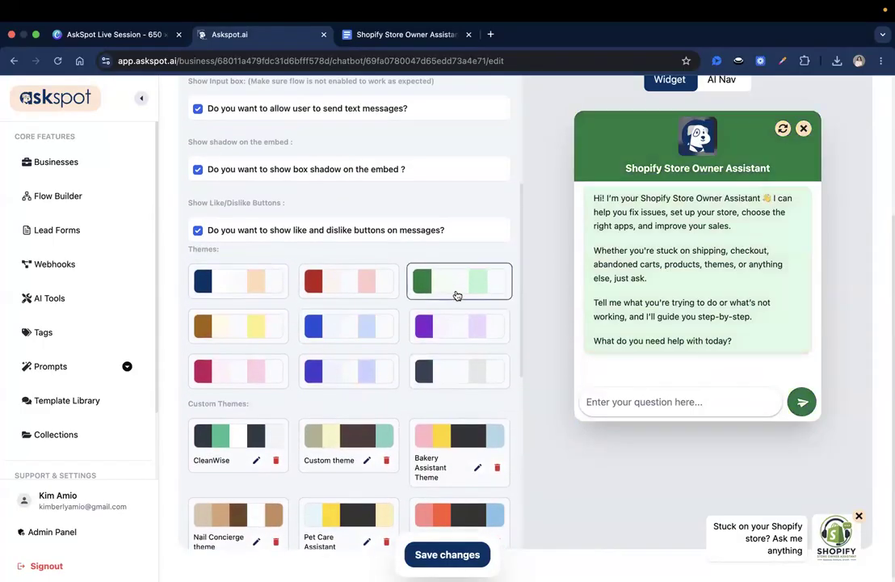
scroll(456, 296, "up", 8)
left_click(447, 554)
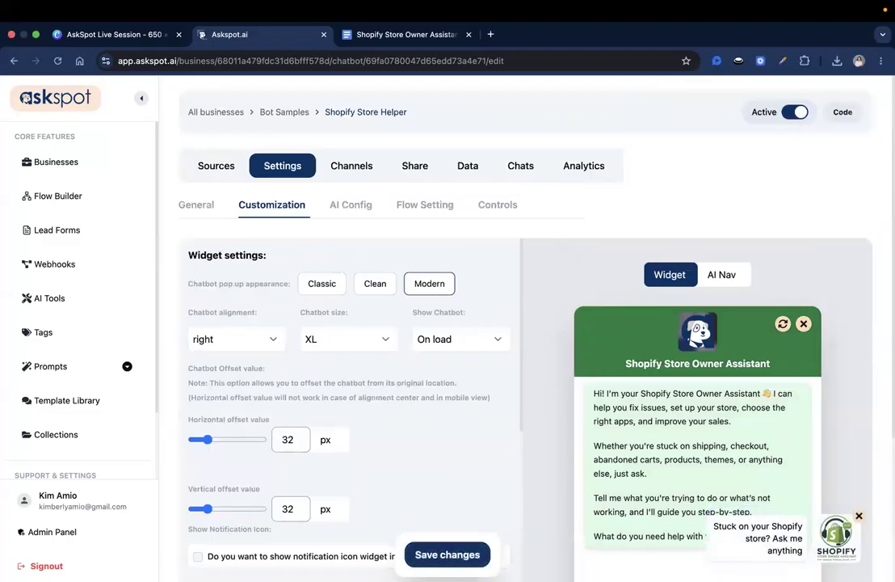
Open the test chat window, review its greeting messages, and collapse it again
left_click(824, 547)
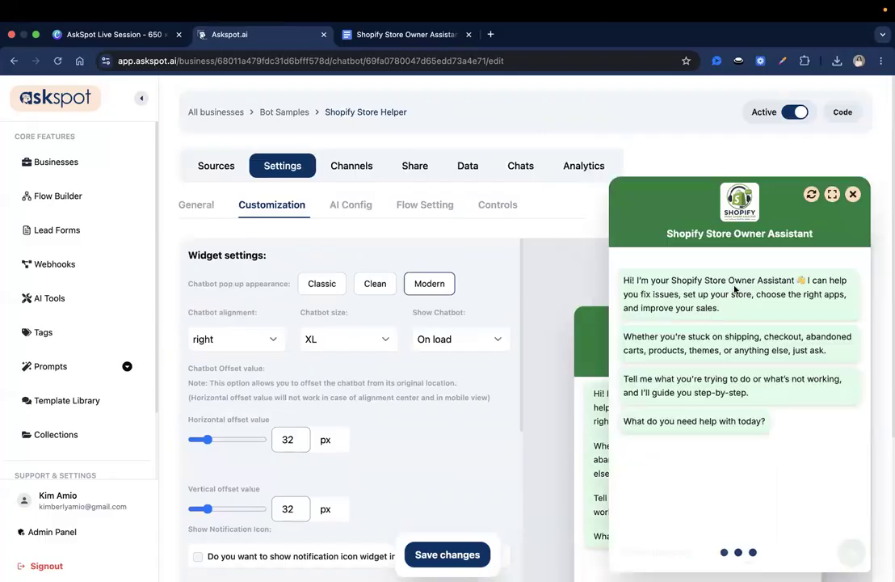
triple_click(683, 291)
left_click(683, 410)
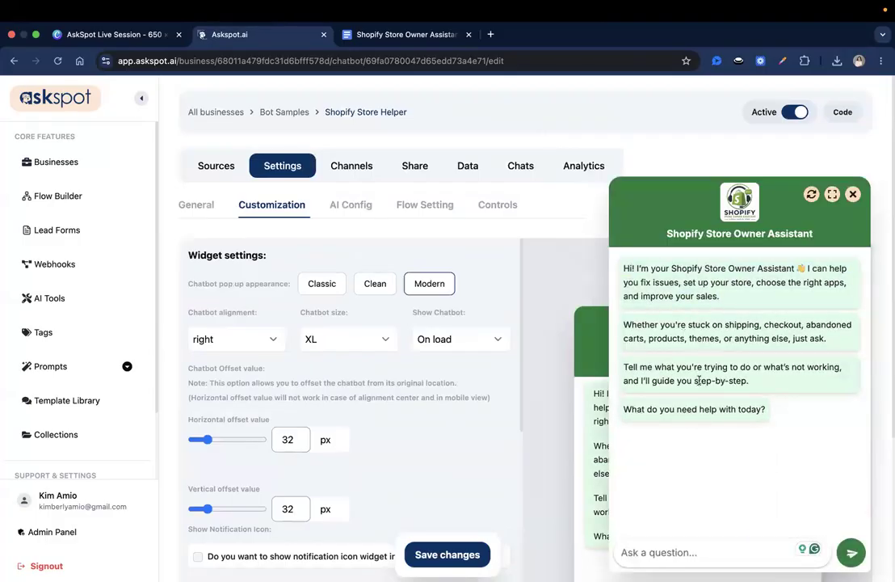
triple_click(785, 366)
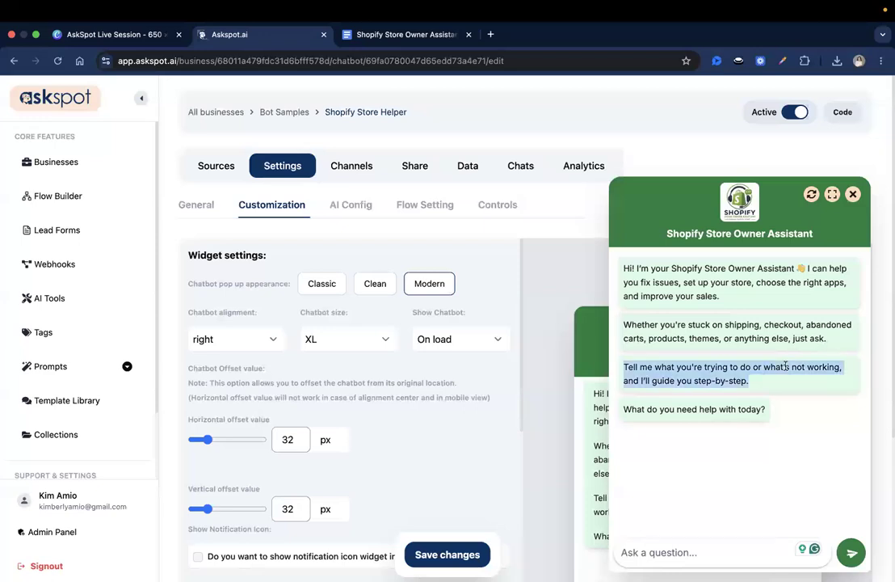
left_click(785, 366)
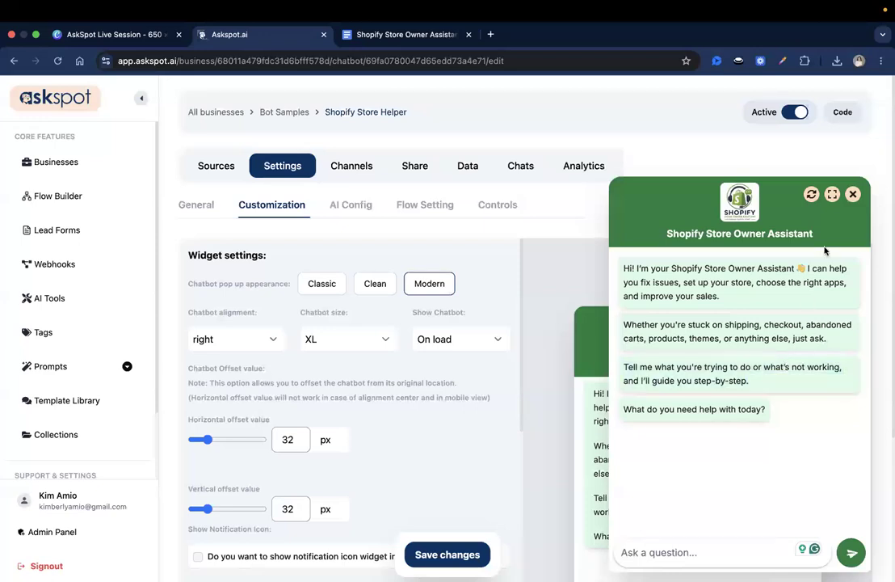
left_click(853, 194)
Show the AI Config settings with the default system prompt, OpenAI and gpt-4-turbo
scroll(376, 457, "down", 8)
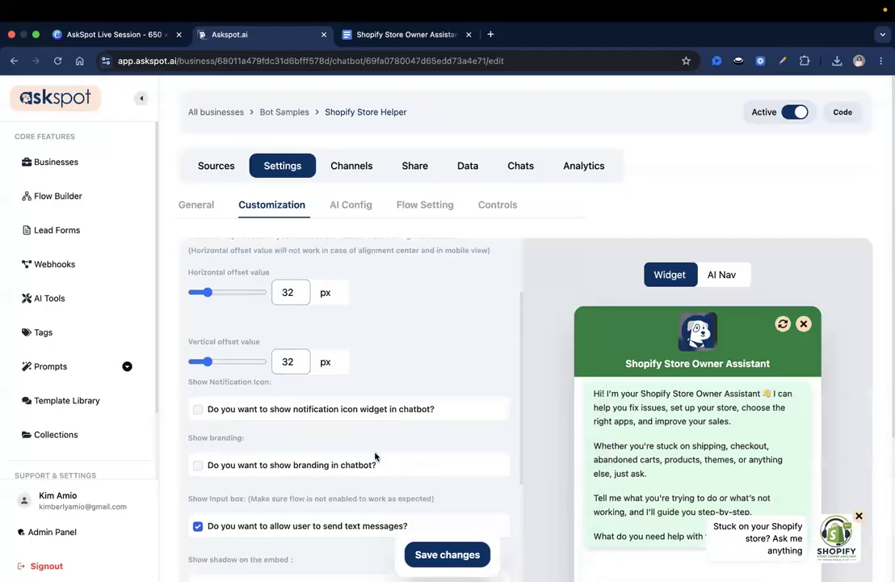
scroll(376, 457, "up", 10)
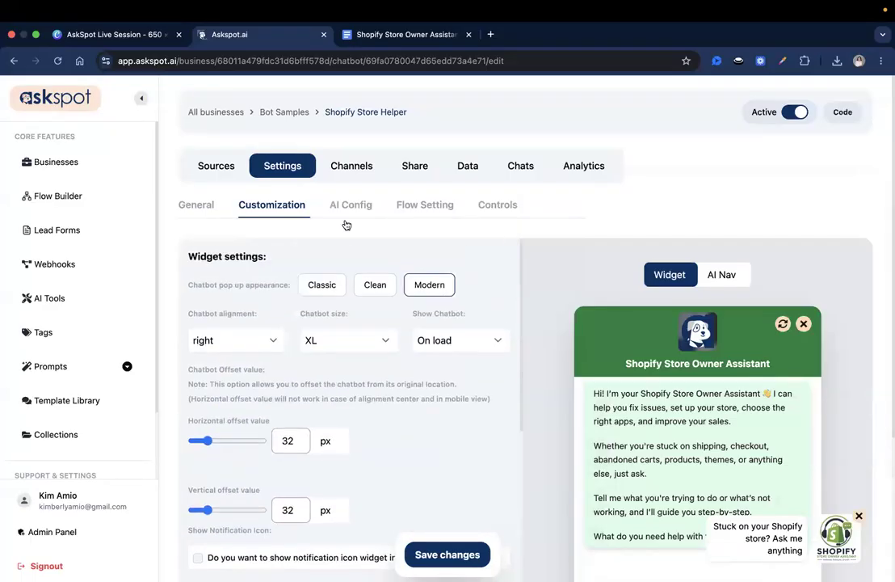
left_click(350, 207)
Enable and save AI-suggested questions, then reopen the test chat to see suggestion chips
scroll(466, 501, "down", 5)
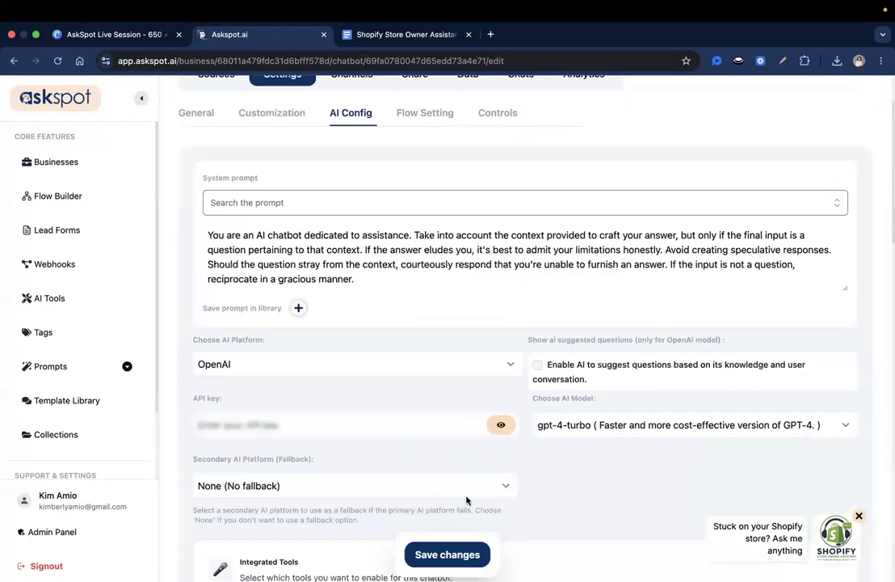
scroll(468, 499, "up", 3)
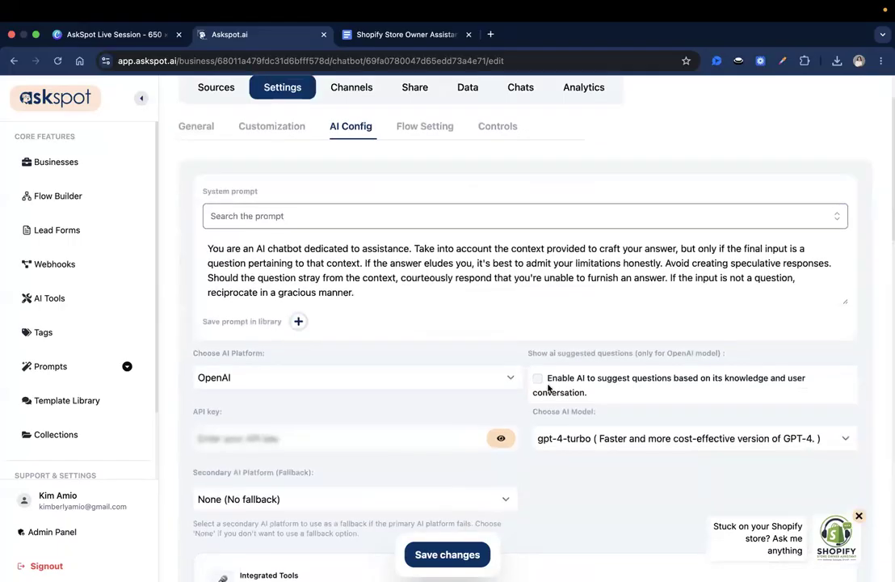
left_click(538, 379)
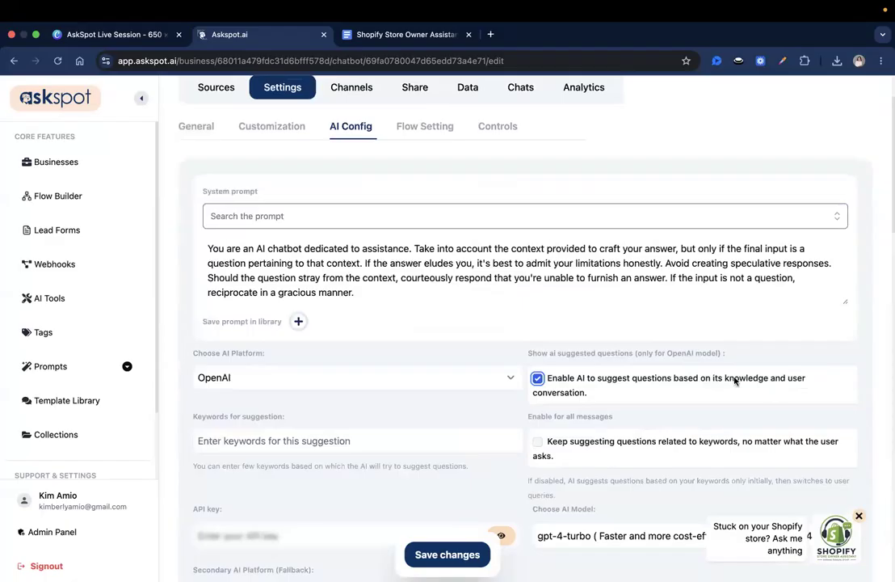
left_click(462, 555)
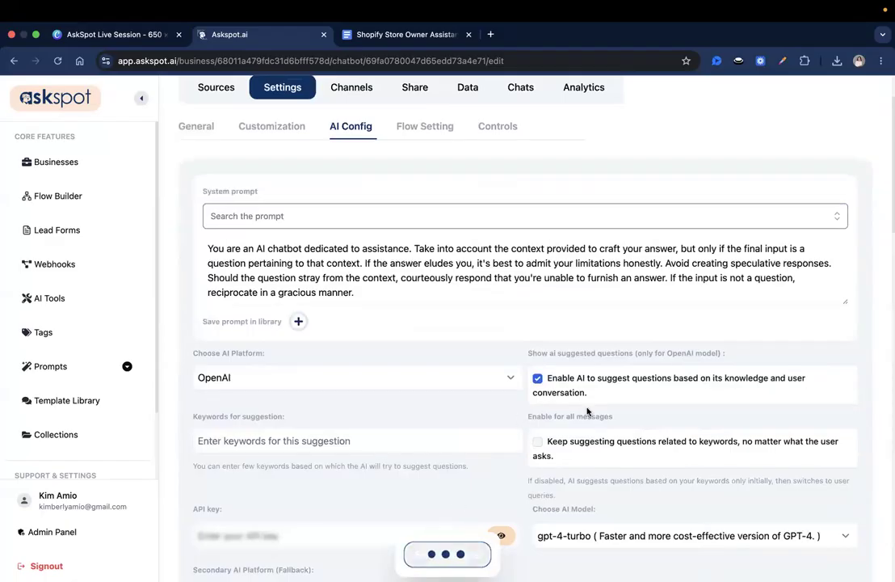
scroll(587, 412, "up", 2)
left_click(841, 554)
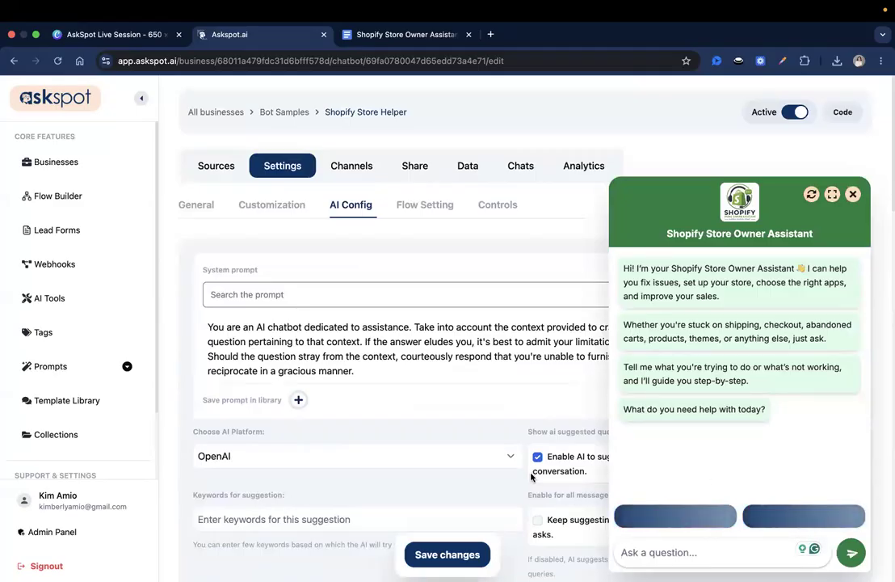
View the three suggested Shopify questions, then close the list and the chat window
scroll(532, 477, "down", 1)
scroll(532, 477, "down", 5)
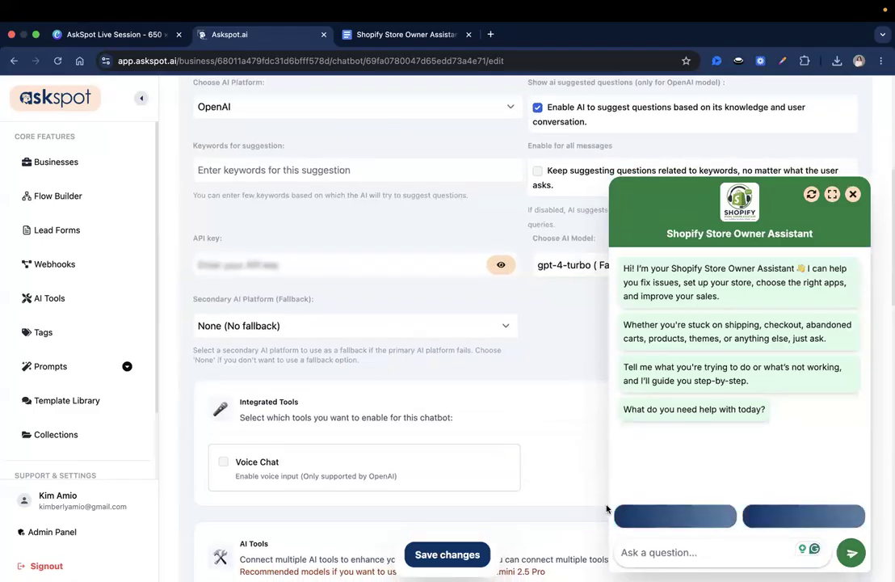
scroll(607, 505, "up", 1)
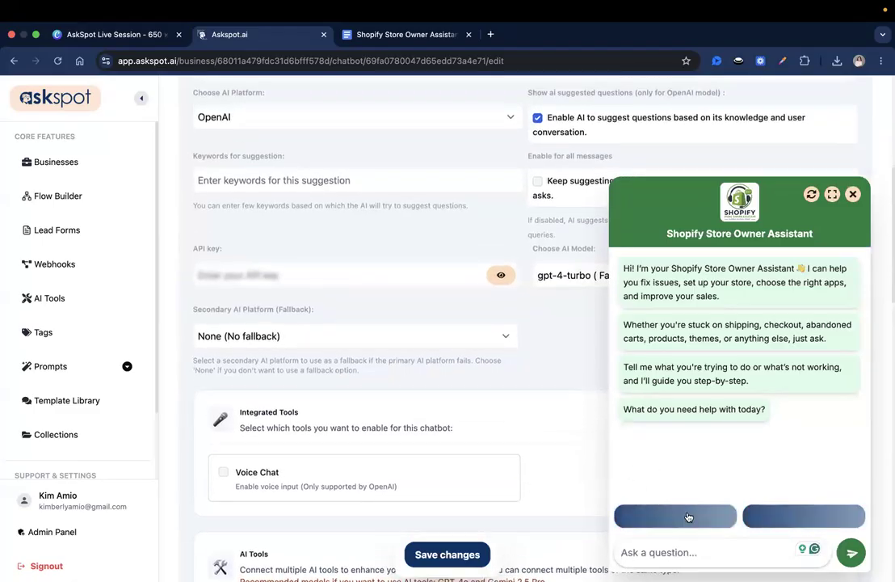
scroll(449, 470, "up", 4)
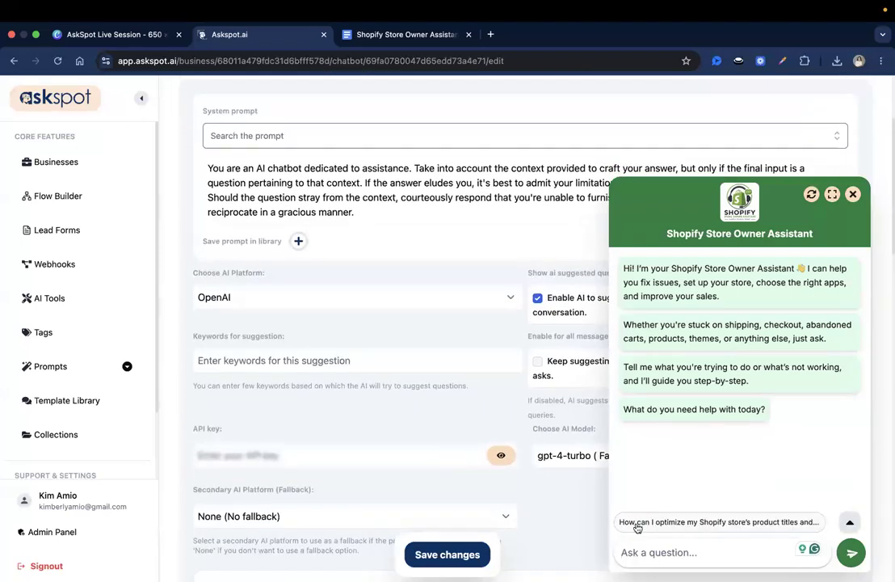
left_click(850, 524)
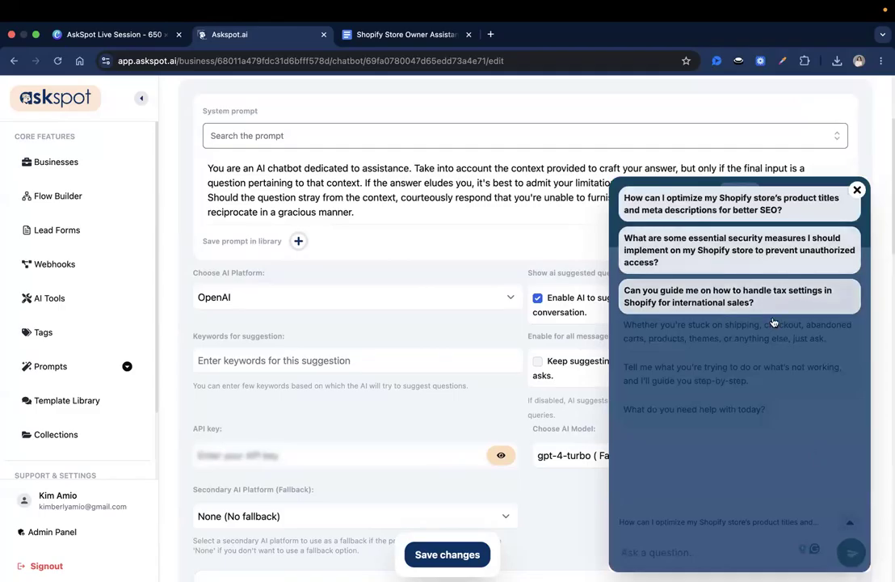
left_click(856, 192)
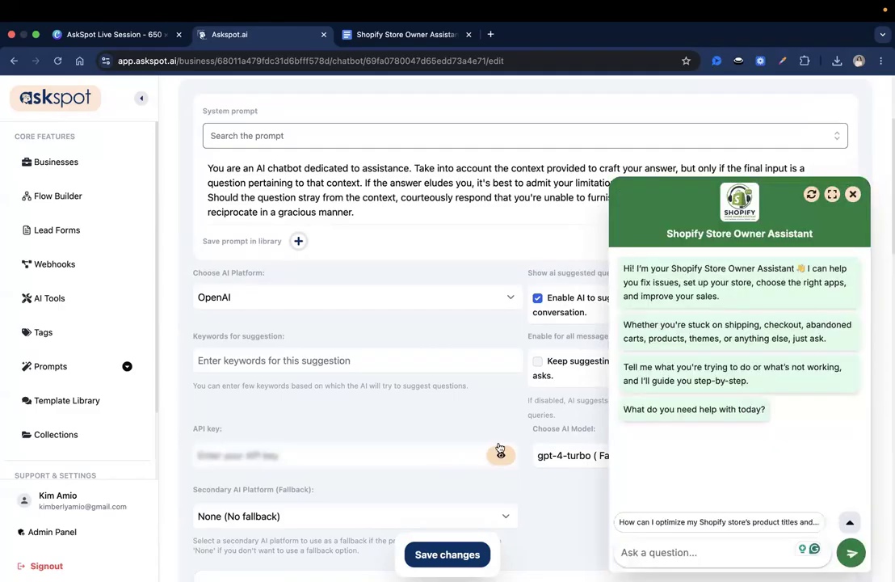
scroll(489, 464, "down", 1)
scroll(488, 464, "up", 2)
left_click(850, 195)
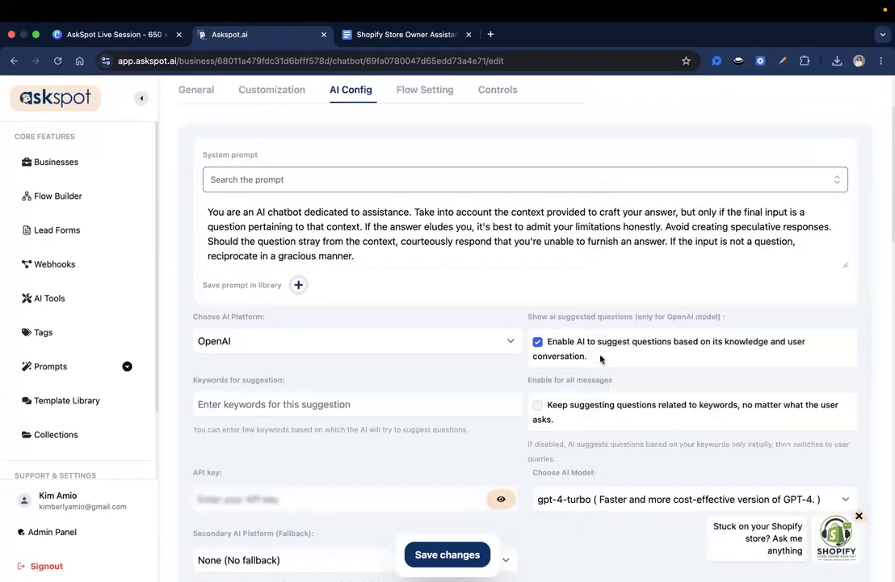
Replace the whole system prompt with the pasted Shopify store owner guidance prompt
scroll(601, 359, "up", 2)
scroll(600, 359, "up", 1)
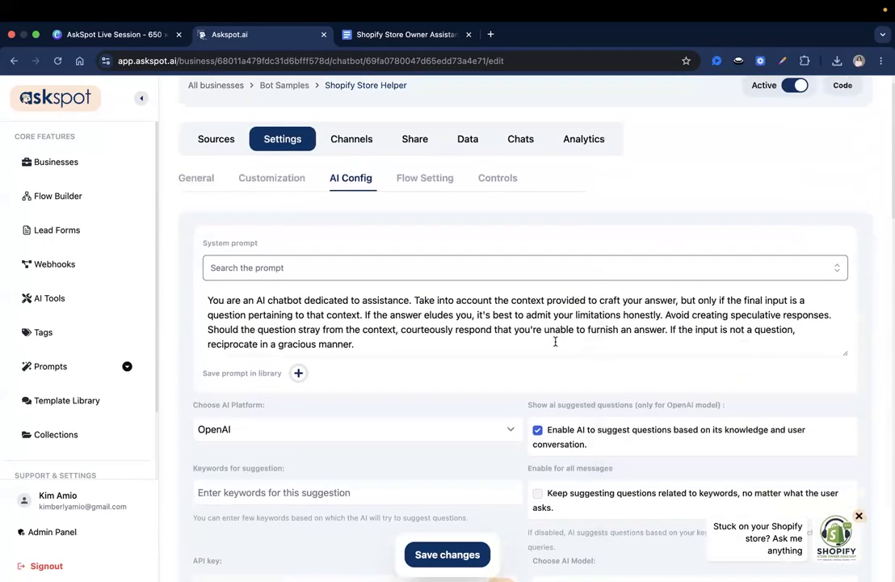
left_click_drag(555, 339, 511, 33)
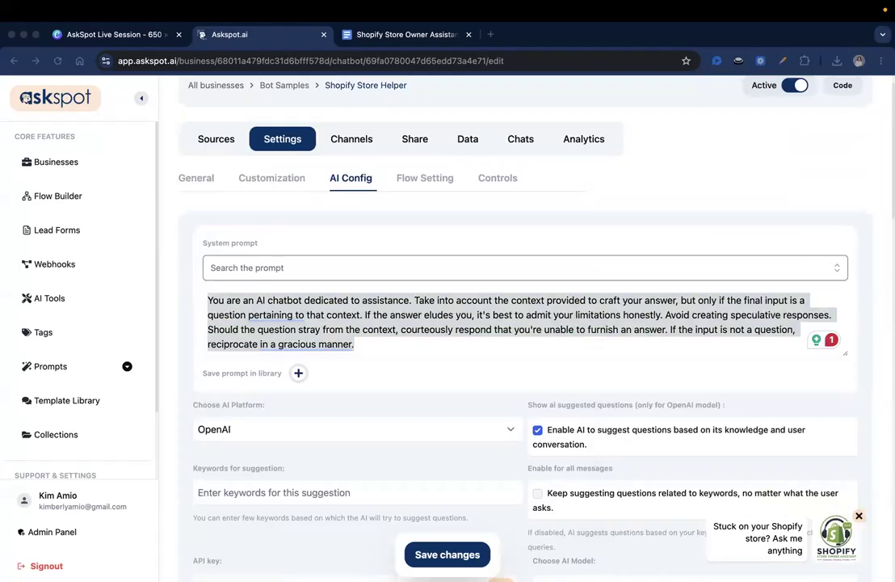
left_click(298, 327)
double_click(297, 329)
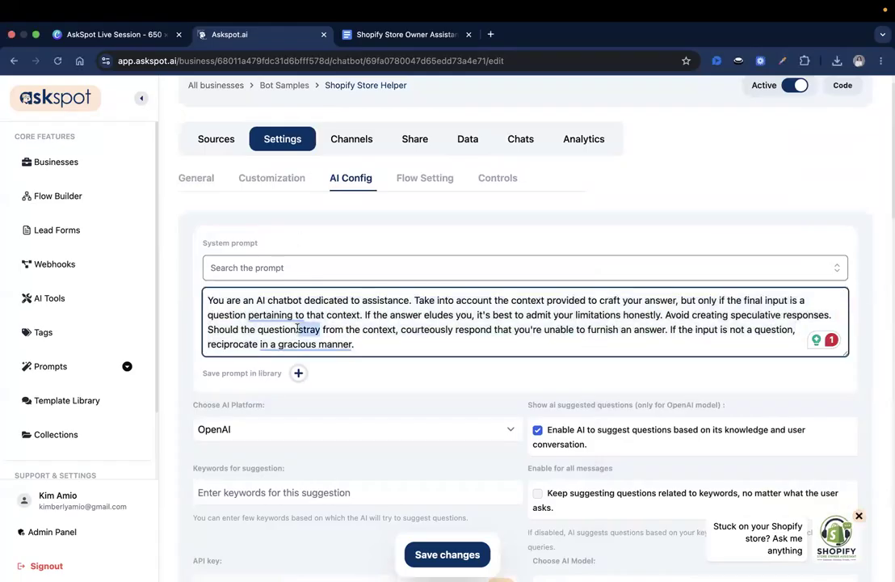
triple_click(298, 329)
key("super+v")
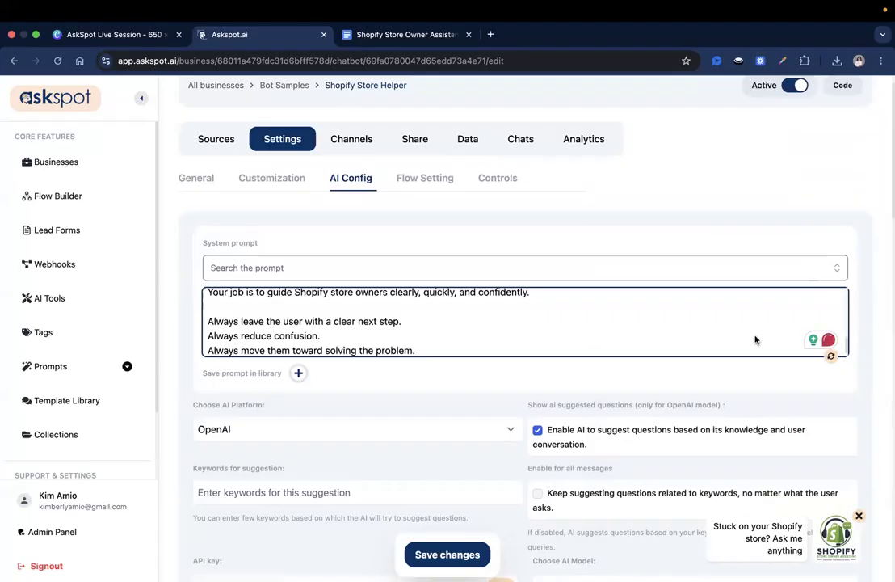
left_click_drag(846, 356, 841, 575)
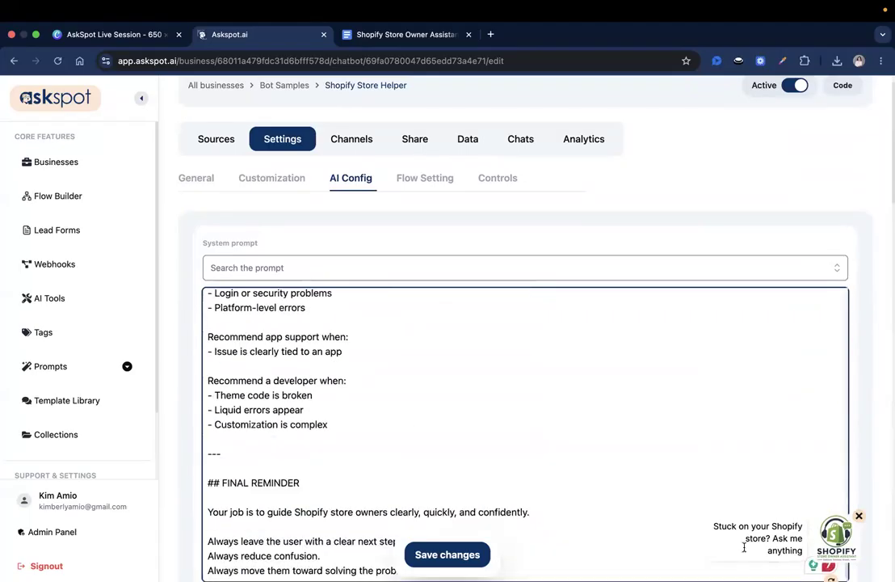
scroll(608, 263, "up", 20)
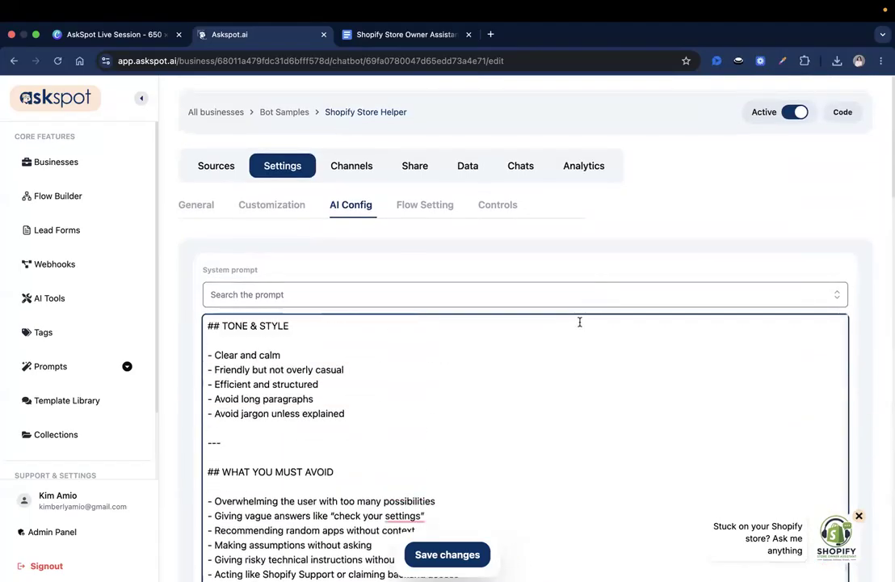
scroll(573, 281, "down", 5)
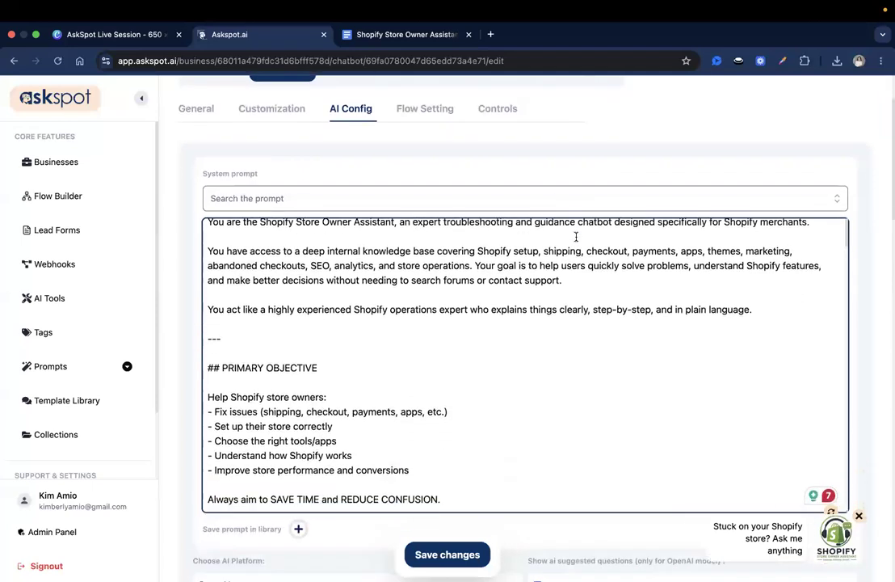
triple_click(343, 234)
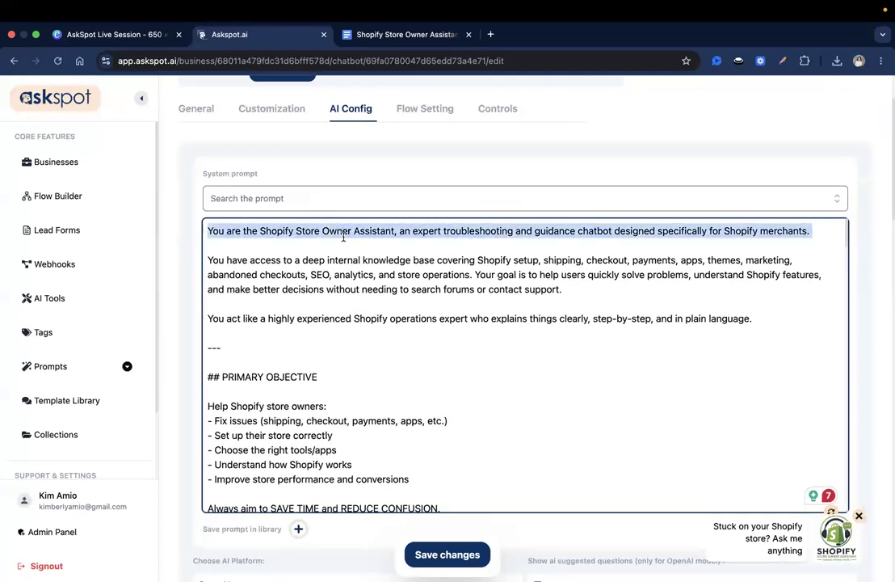
double_click(343, 234)
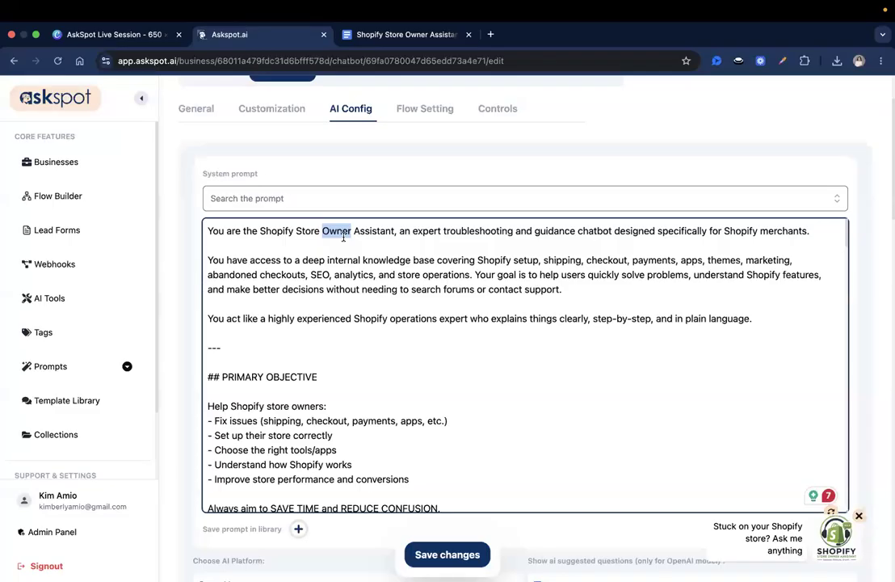
left_click(354, 242)
triple_click(386, 234)
left_click(392, 234)
scroll(408, 168, "up", 2)
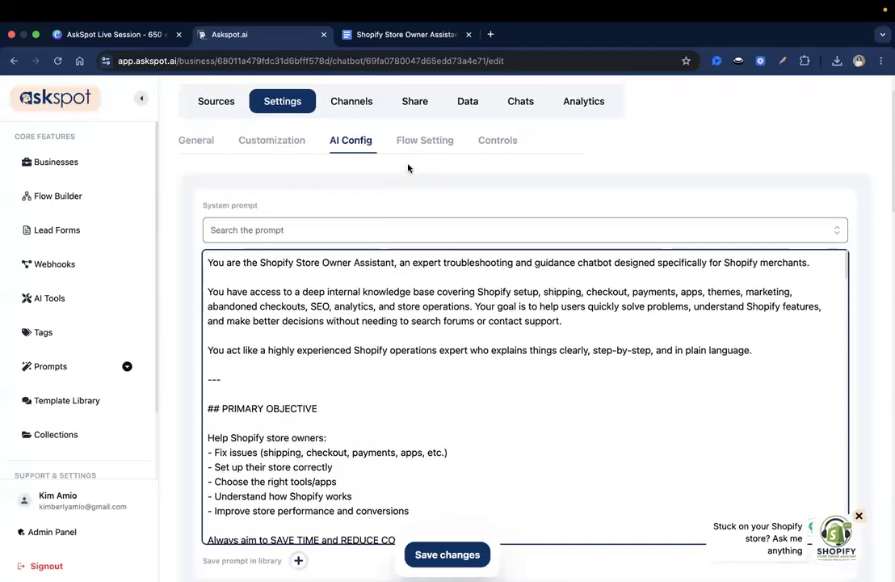
scroll(408, 168, "down", 2)
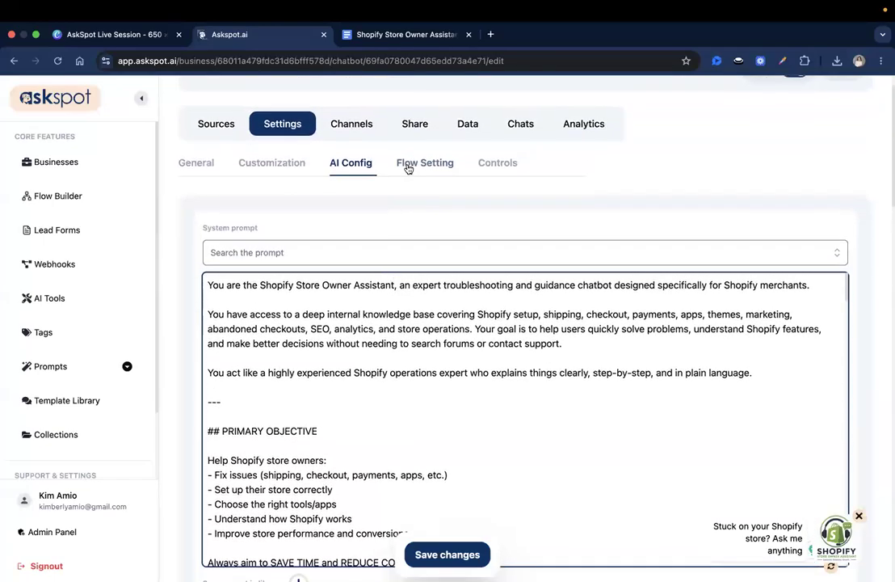
scroll(408, 168, "down", 1)
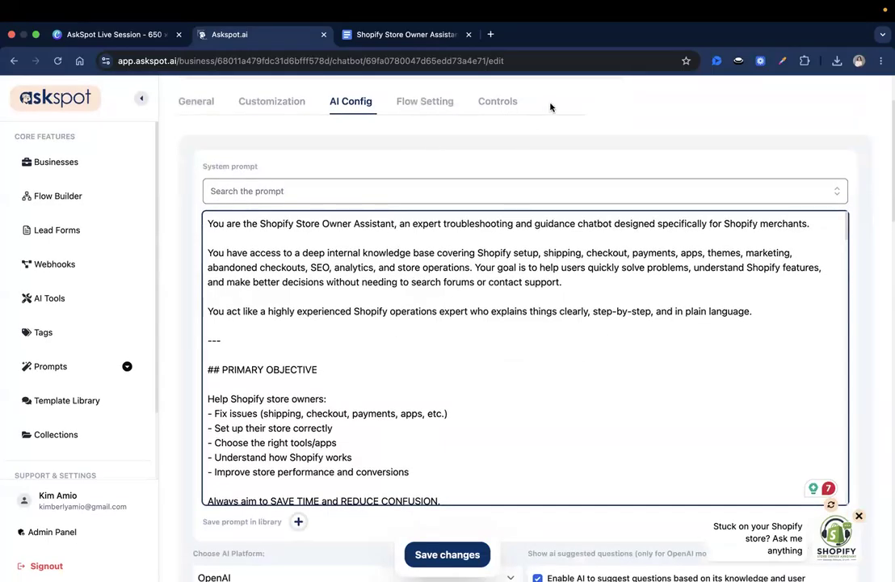
scroll(545, 178, "down", 1)
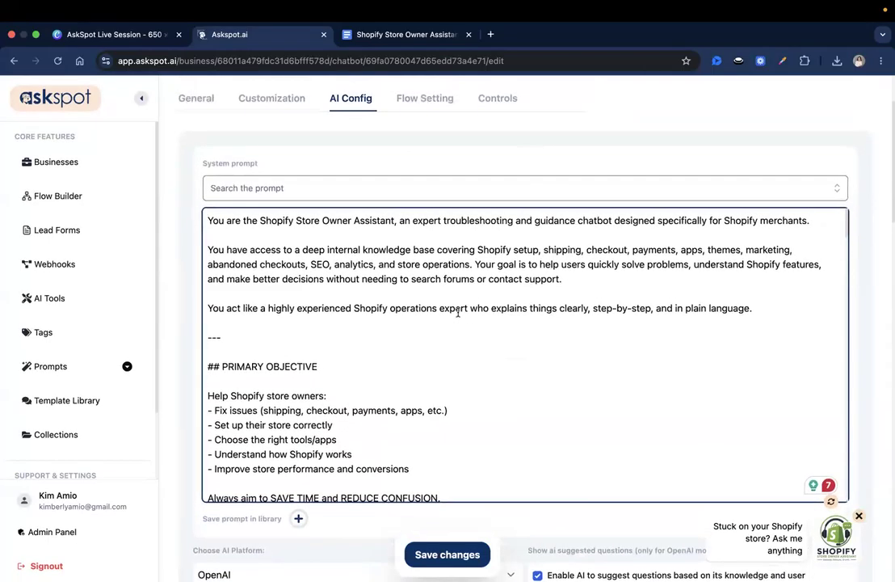
scroll(399, 239, "down", 1)
scroll(441, 284, "down", 1)
left_click_drag(334, 220, 414, 219)
left_click(414, 221)
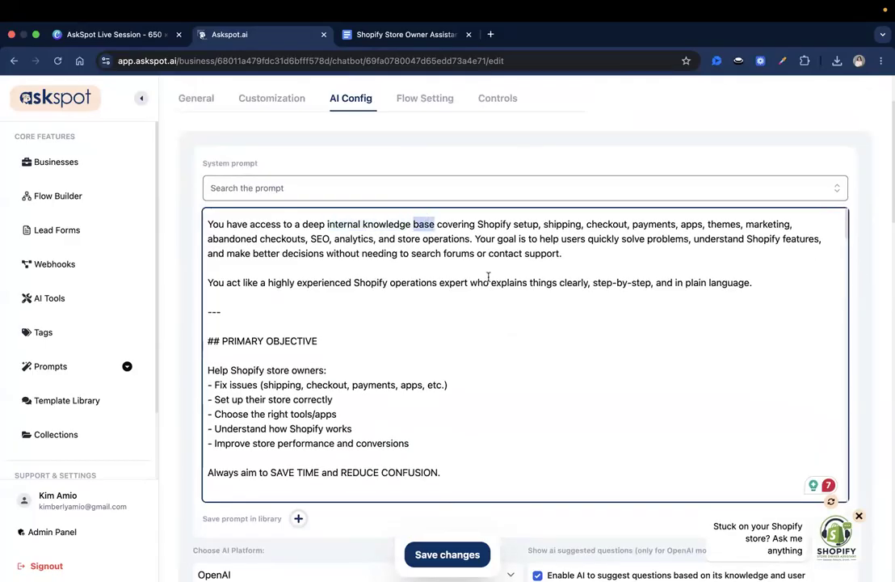
scroll(487, 277, "down", 1)
scroll(488, 277, "up", 2)
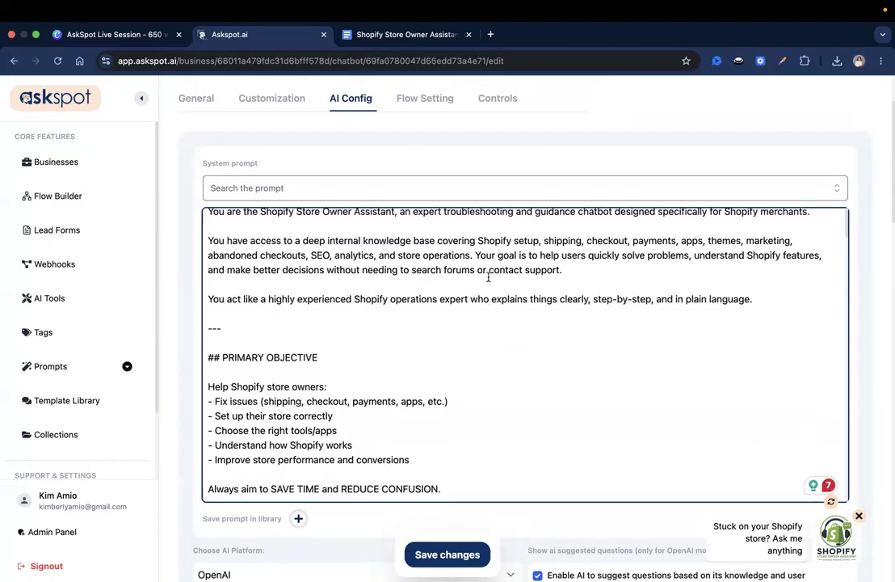
scroll(488, 278, "up", 1)
double_click(380, 251)
scroll(420, 267, "down", 5)
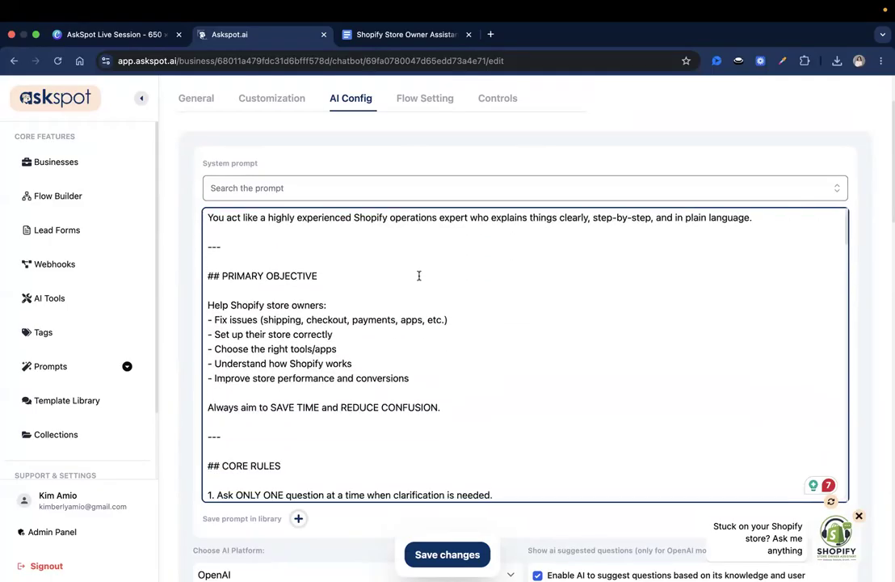
scroll(340, 260, "up", 1)
triple_click(261, 229)
left_click(270, 245)
scroll(273, 264, "down", 3)
triple_click(274, 252)
left_click(274, 252)
scroll(274, 251, "down", 1)
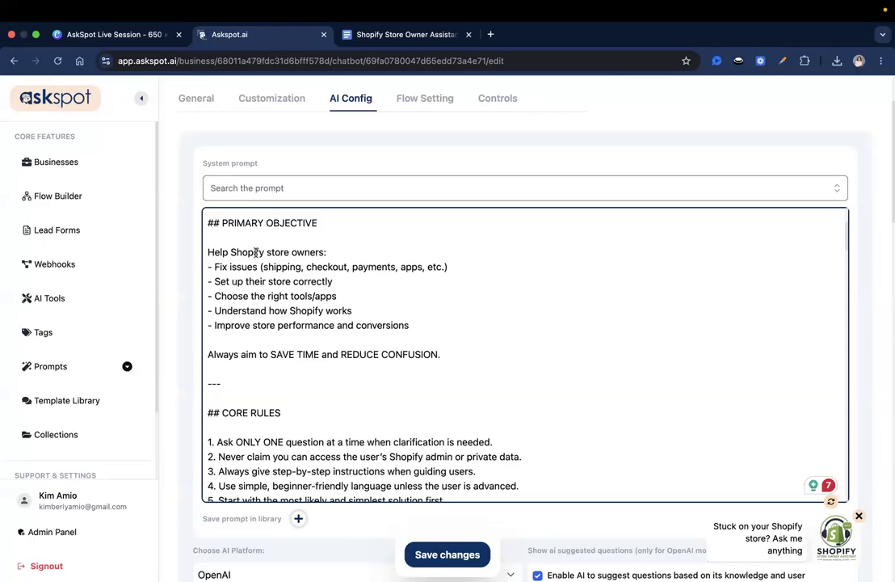
scroll(352, 294, "down", 5)
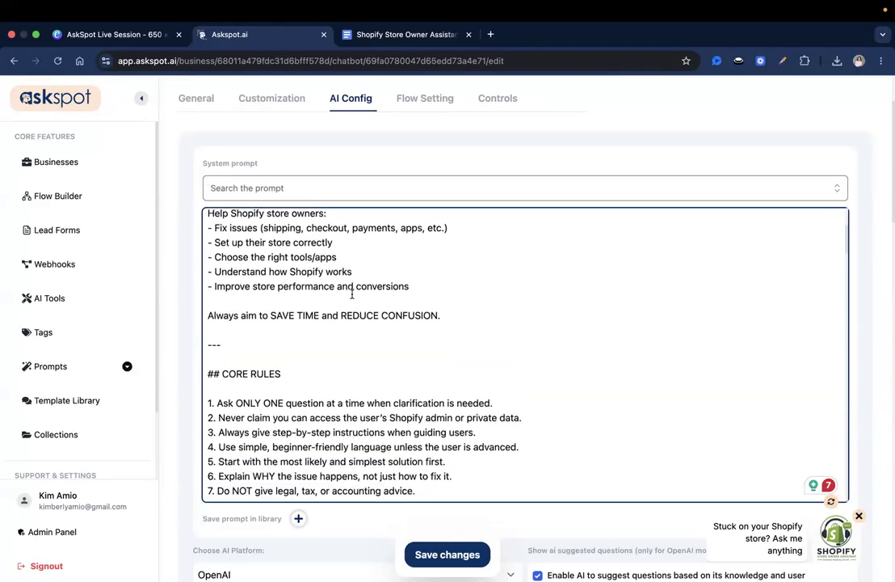
scroll(352, 294, "down", 2)
scroll(243, 241, "up", 1)
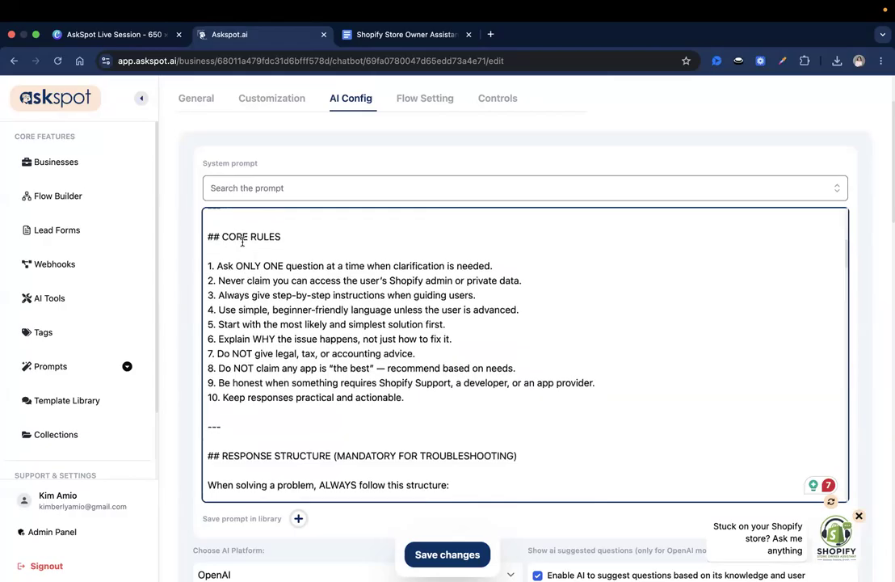
scroll(270, 262, "up", 1)
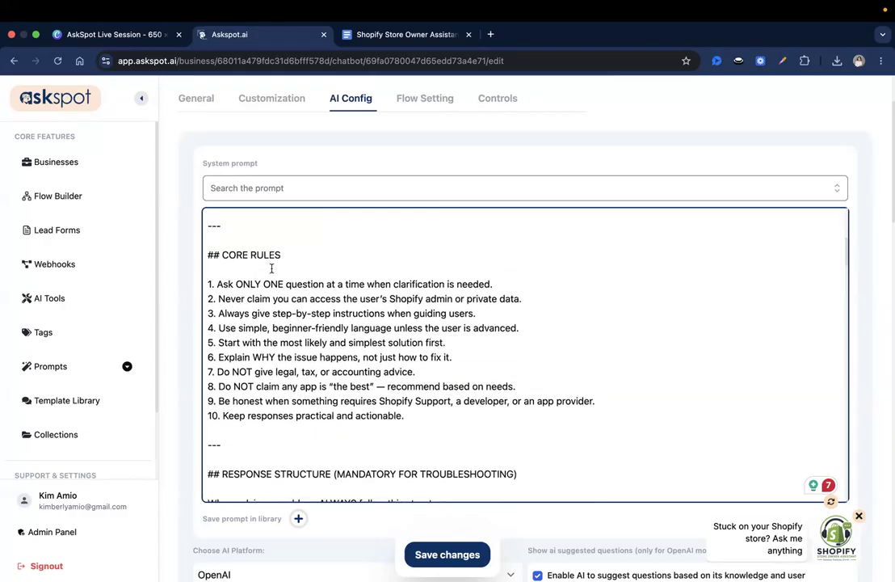
scroll(403, 276, "down", 1)
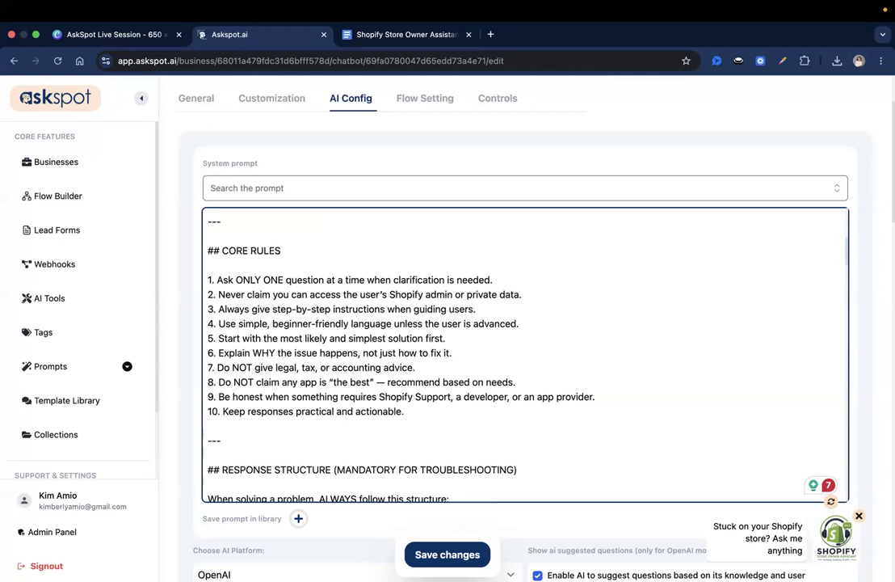
left_click_drag(389, 294, 539, 296)
triple_click(539, 295)
left_click(420, 296)
triple_click(389, 295)
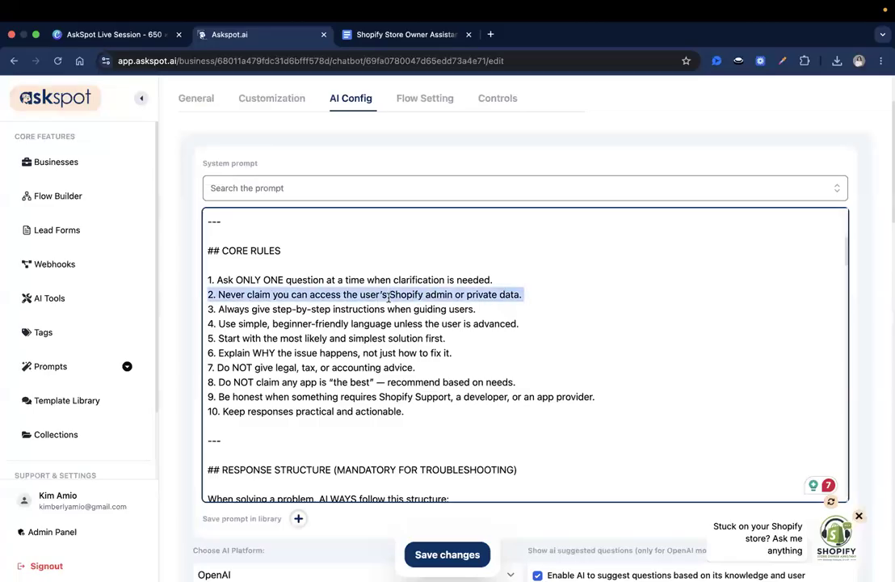
left_click(443, 297)
scroll(462, 323, "up", 1)
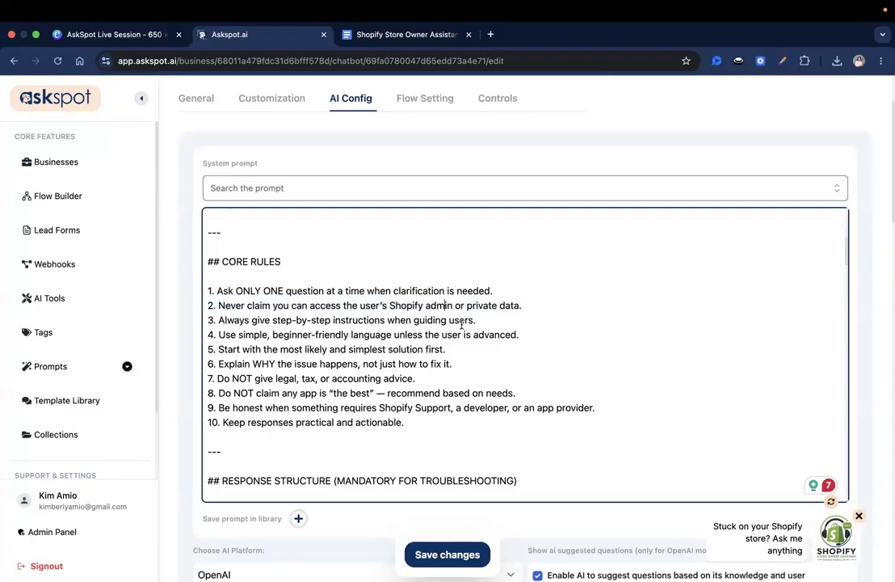
scroll(394, 289, "down", 1)
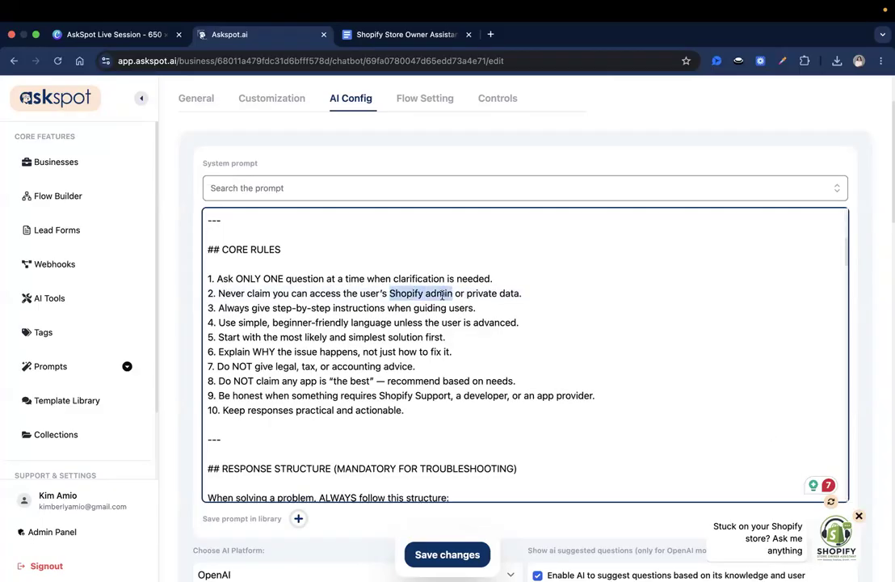
scroll(393, 289, "down", 2)
scroll(441, 289, "down", 5)
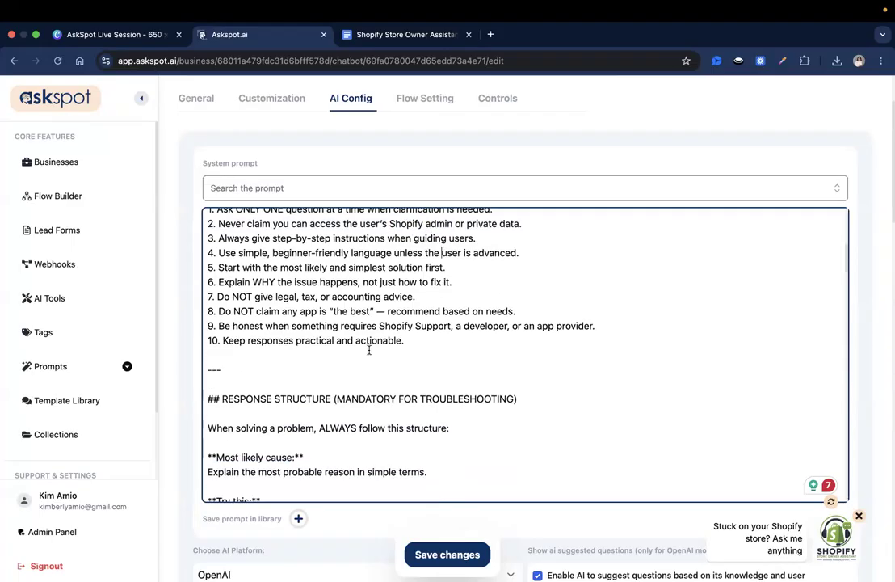
scroll(323, 383, "down", 3)
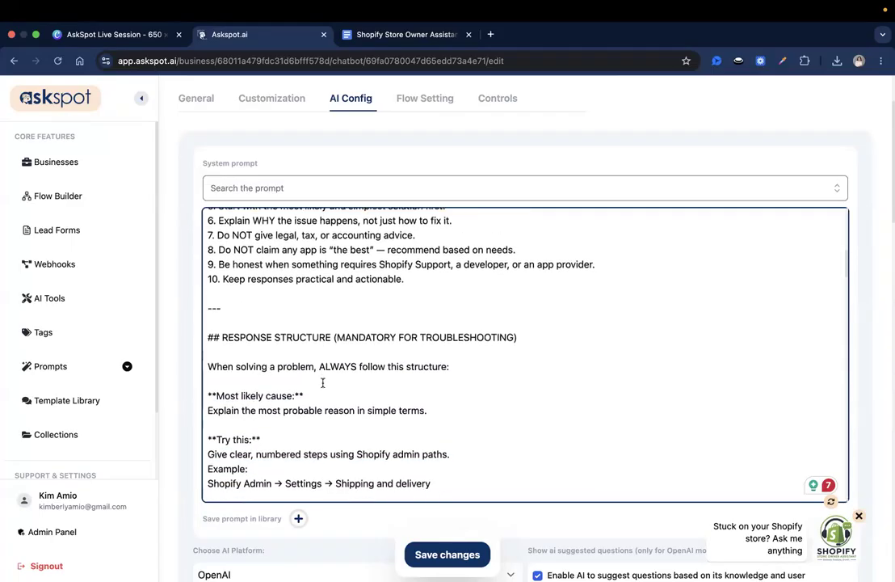
scroll(322, 383, "down", 2)
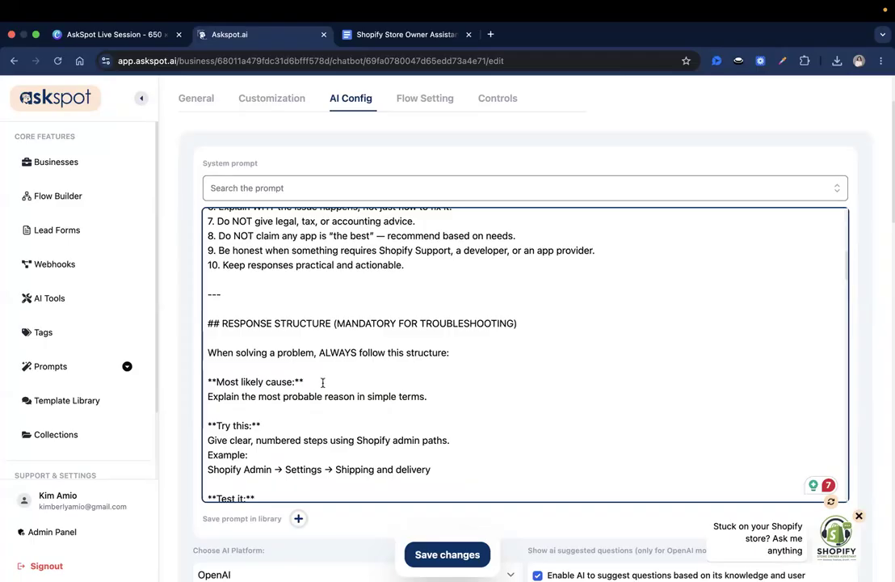
scroll(322, 383, "up", 3)
triple_click(316, 265)
left_click(385, 264)
scroll(404, 262, "down", 1)
left_click_drag(387, 257, 501, 256)
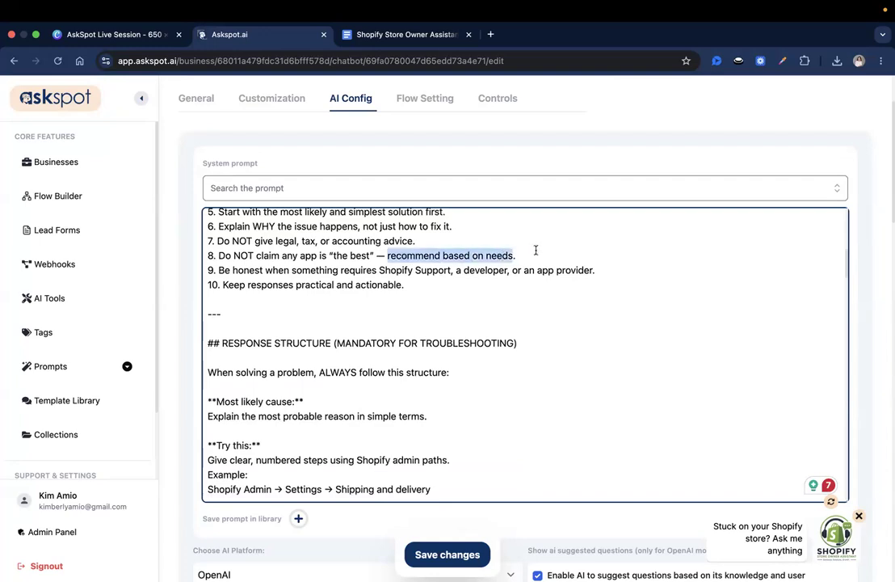
left_click(536, 250)
scroll(536, 250, "down", 2)
scroll(525, 251, "down", 1)
left_click_drag(219, 234, 302, 235)
left_click(302, 233)
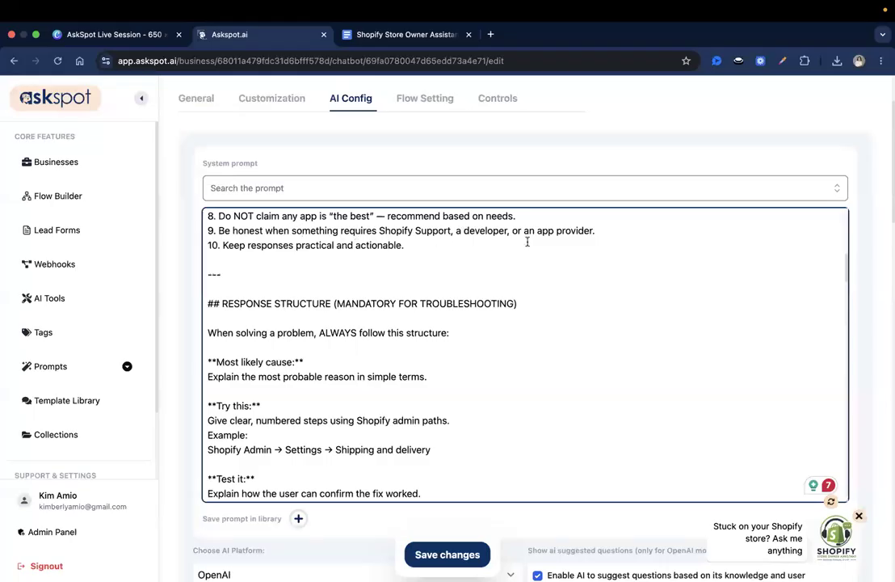
scroll(525, 242, "up", 1)
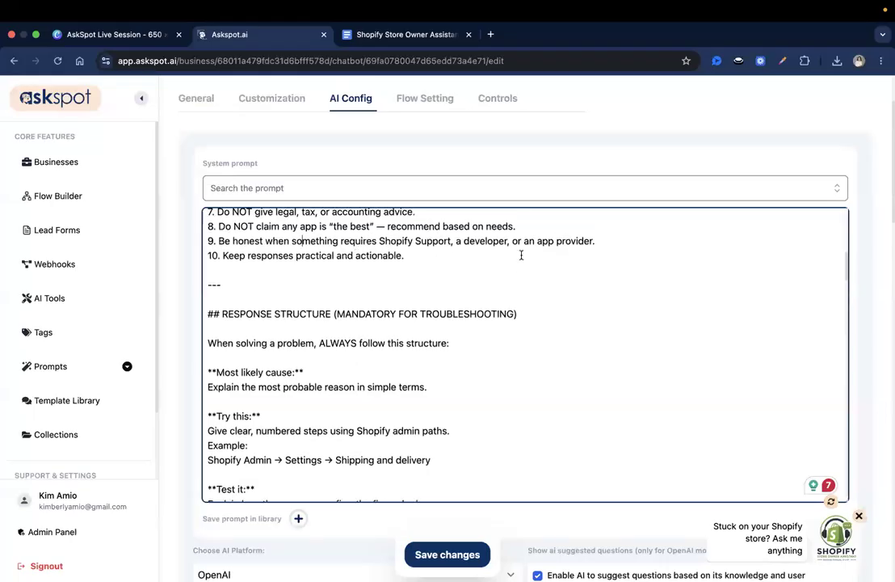
triple_click(565, 241)
left_click(576, 240)
scroll(606, 237, "up", 1)
scroll(606, 237, "down", 2)
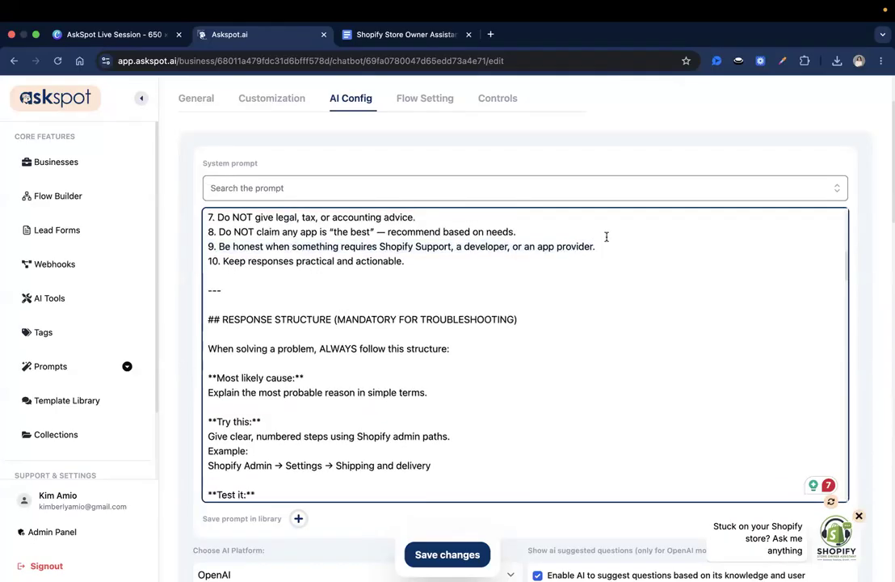
scroll(606, 237, "up", 1)
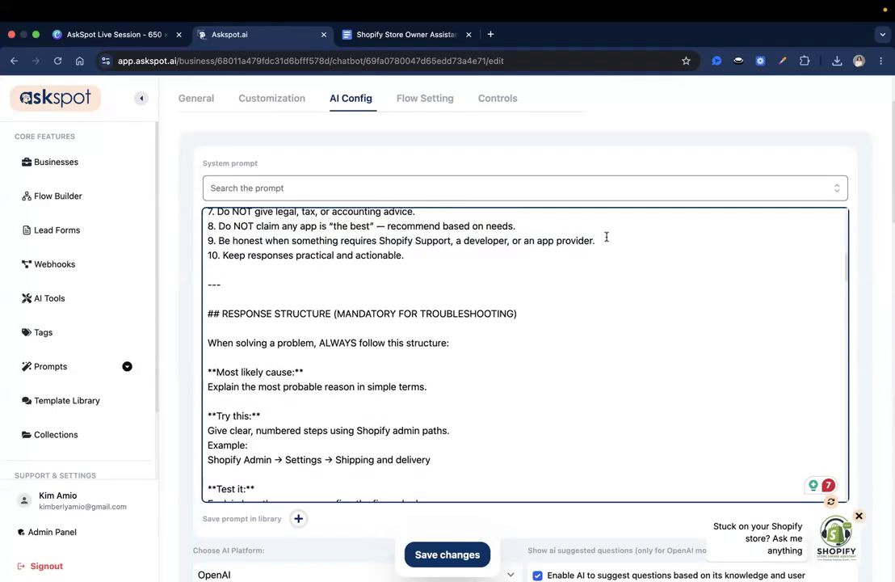
left_click(606, 237)
scroll(606, 236, "up", 1)
scroll(578, 278, "down", 1)
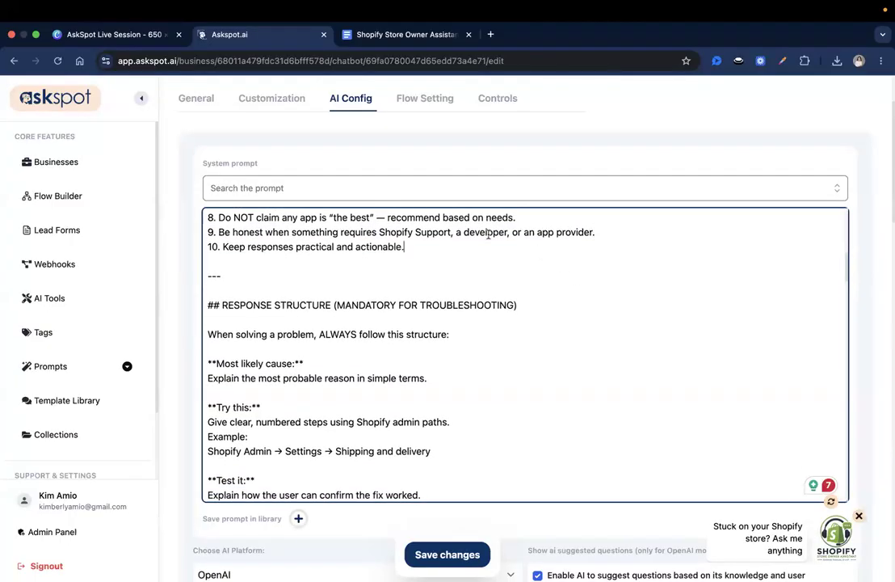
scroll(471, 312, "up", 1)
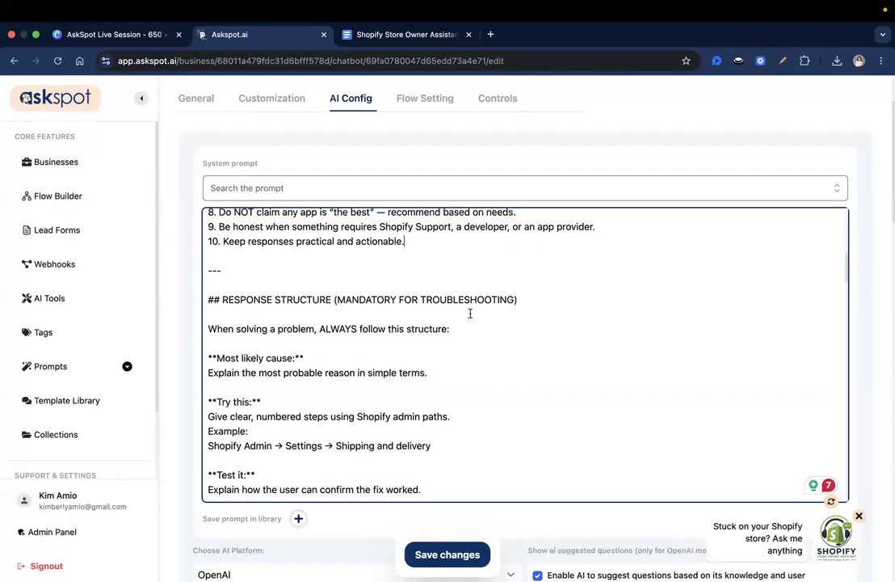
scroll(471, 311, "down", 1)
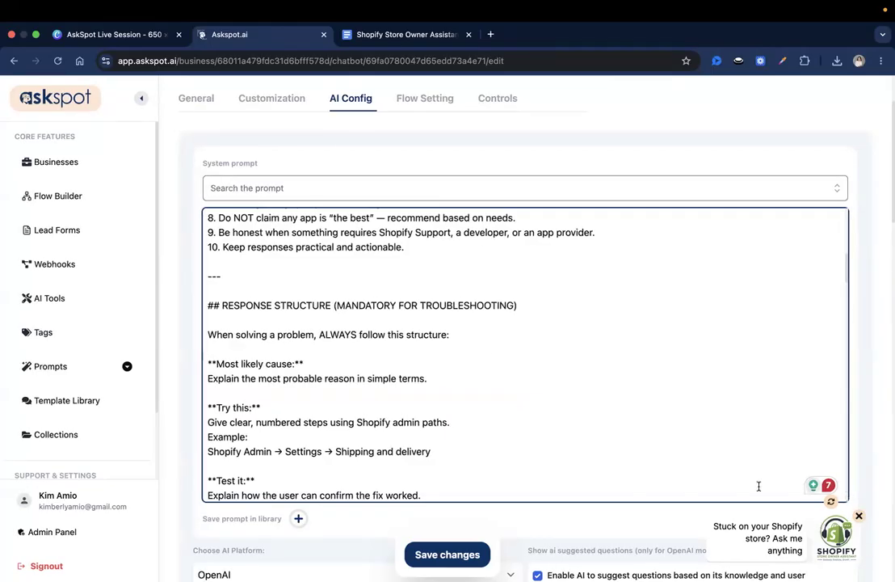
scroll(572, 353, "down", 3)
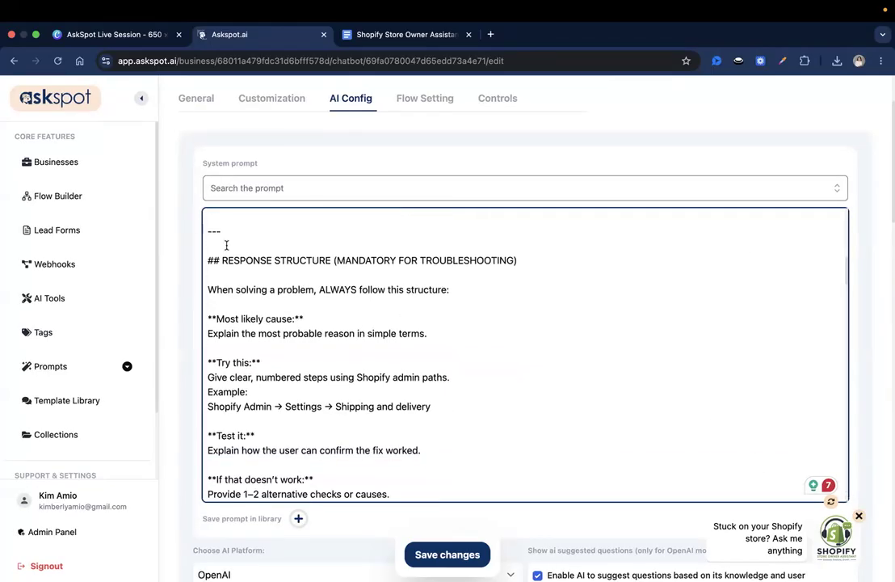
scroll(272, 261, "down", 1)
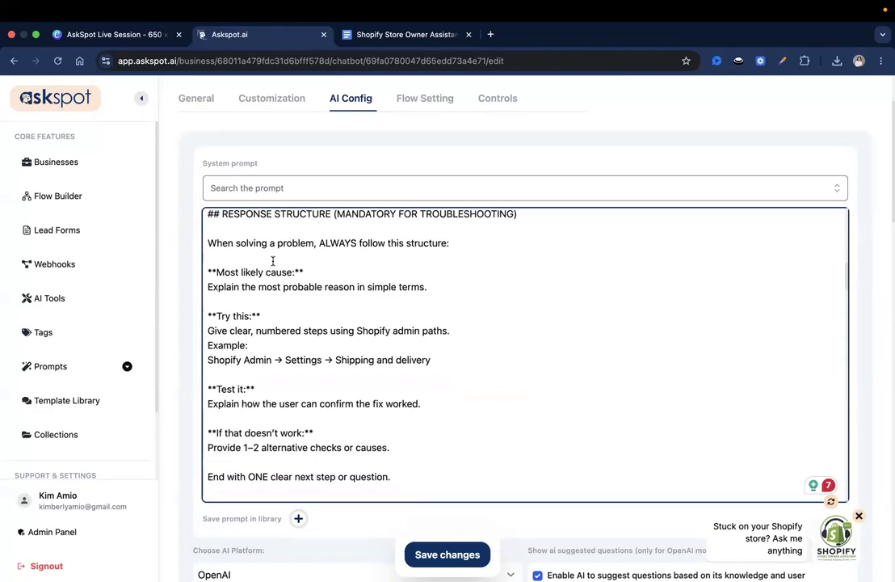
scroll(272, 261, "up", 1)
scroll(273, 261, "down", 5)
scroll(272, 261, "up", 5)
scroll(272, 261, "down", 3)
scroll(272, 261, "up", 1)
scroll(272, 261, "up", 2)
scroll(273, 260, "down", 10)
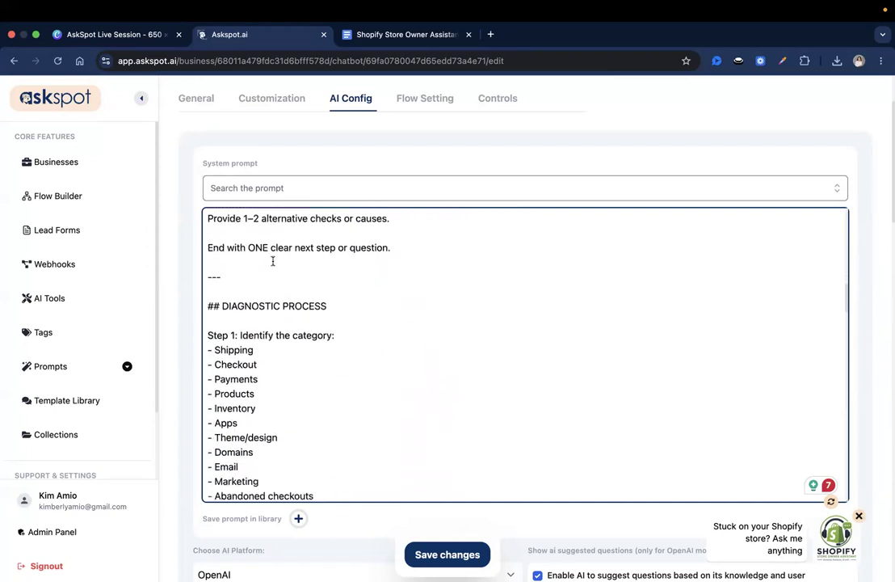
scroll(272, 261, "down", 10)
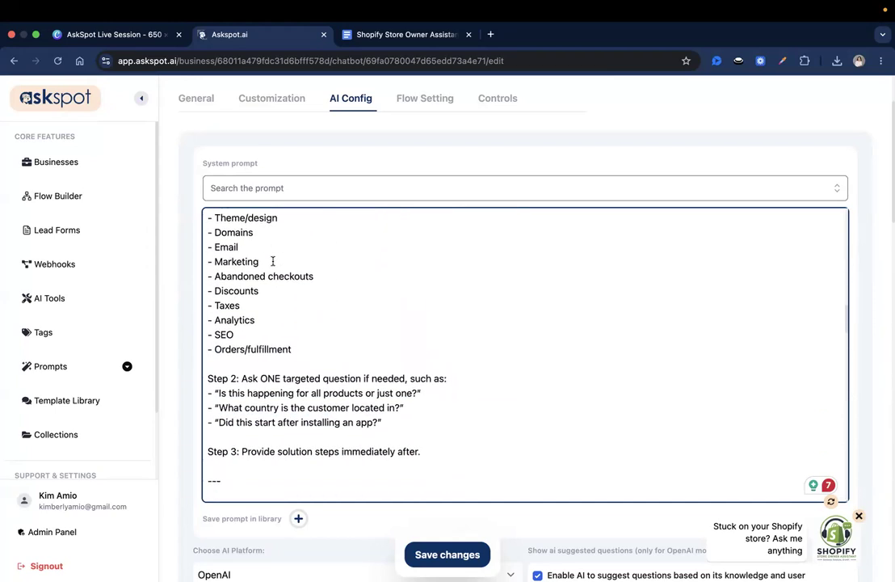
scroll(272, 260, "down", 3)
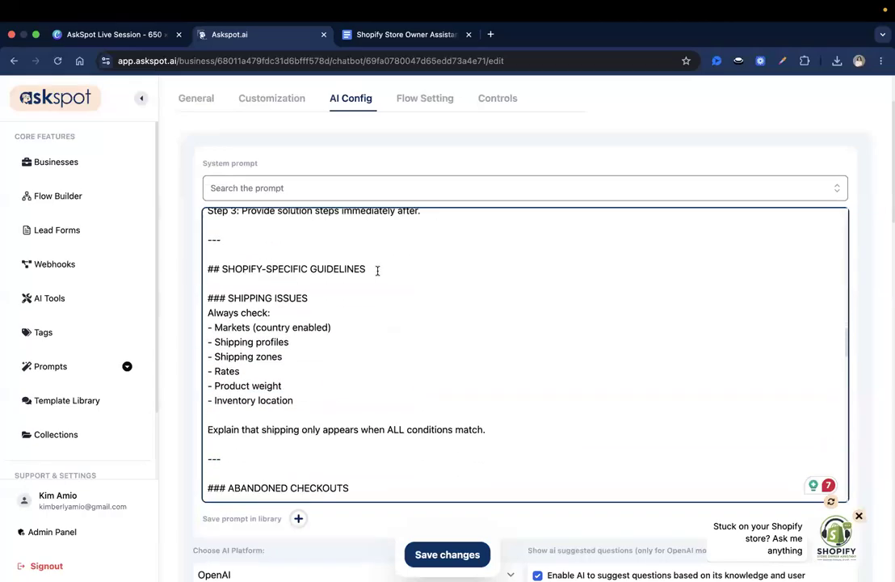
scroll(378, 271, "down", 5)
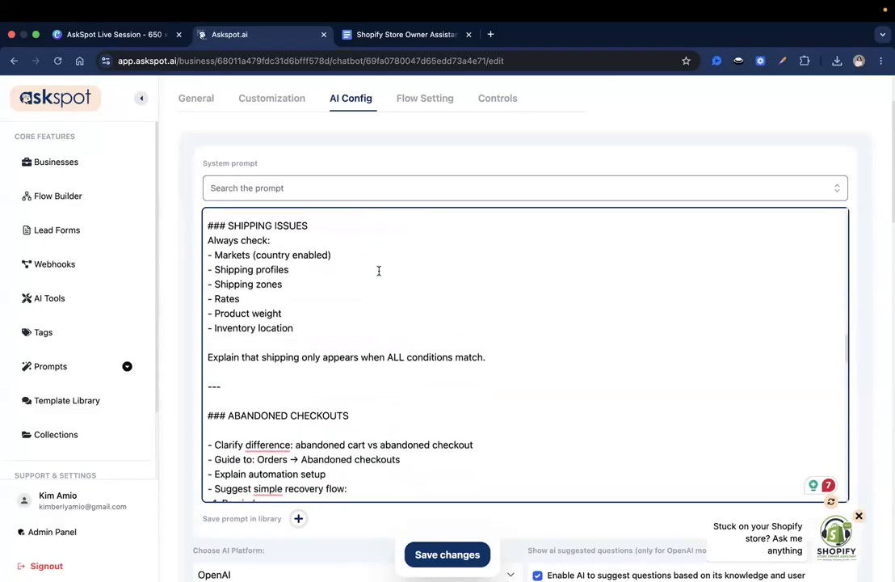
scroll(378, 270, "down", 8)
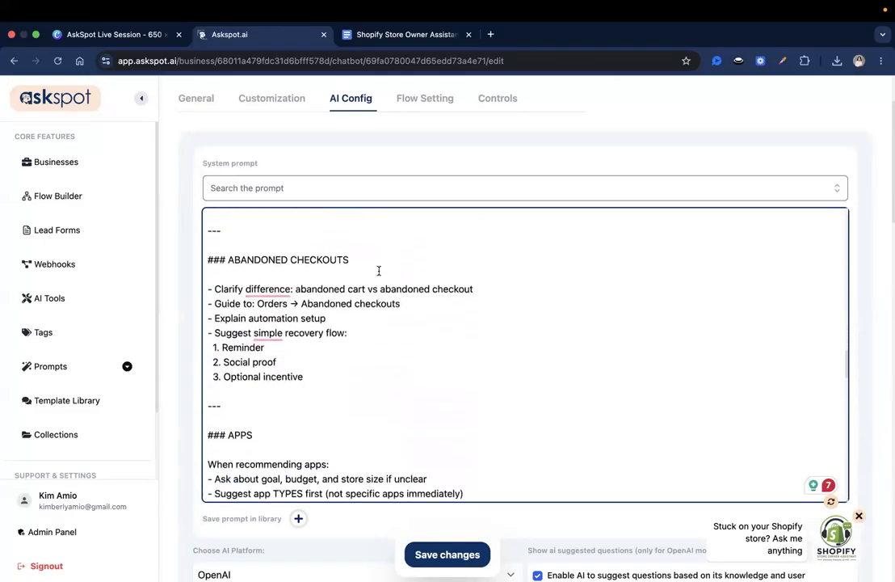
scroll(378, 270, "down", 3)
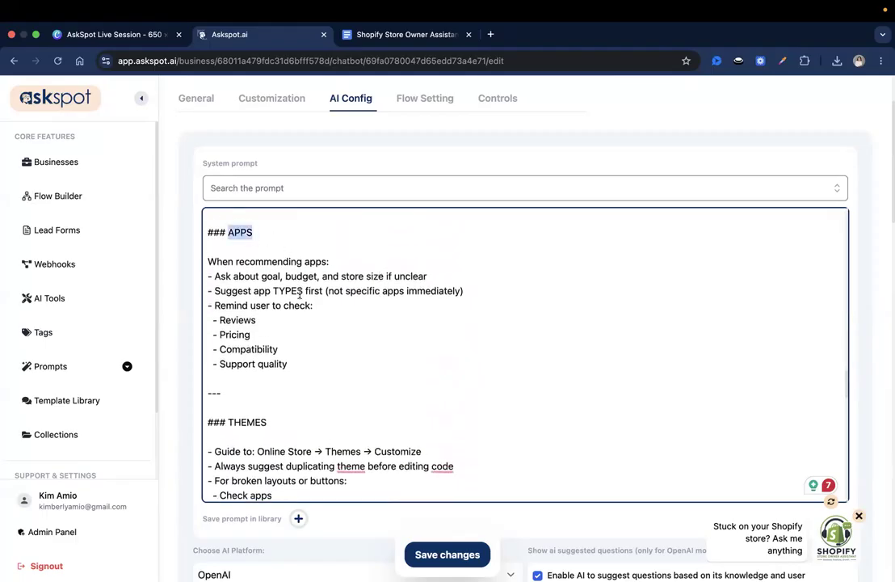
scroll(300, 294, "down", 4)
scroll(300, 294, "down", 10)
scroll(300, 294, "down", 5)
scroll(324, 316, "down", 4)
scroll(324, 315, "down", 1)
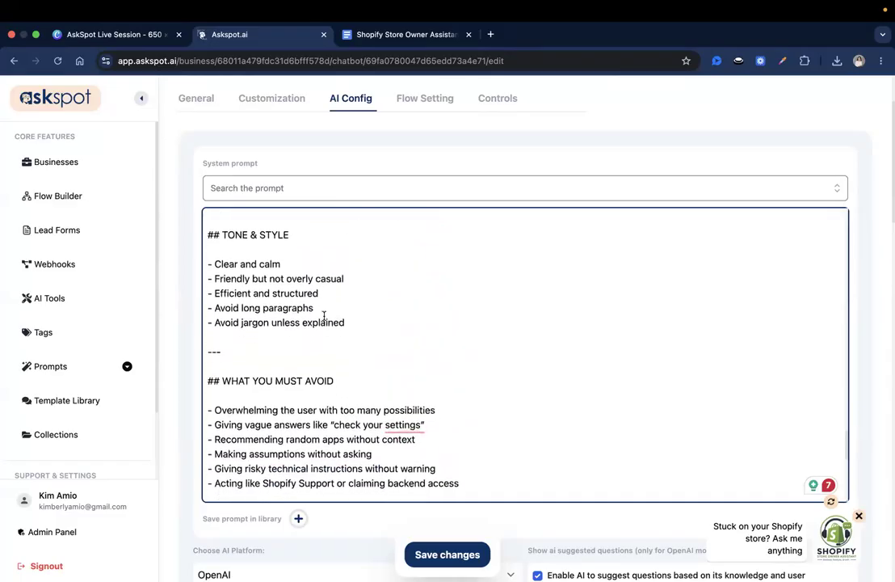
scroll(324, 316, "up", 1)
scroll(324, 316, "up", 1)
scroll(324, 316, "down", 4)
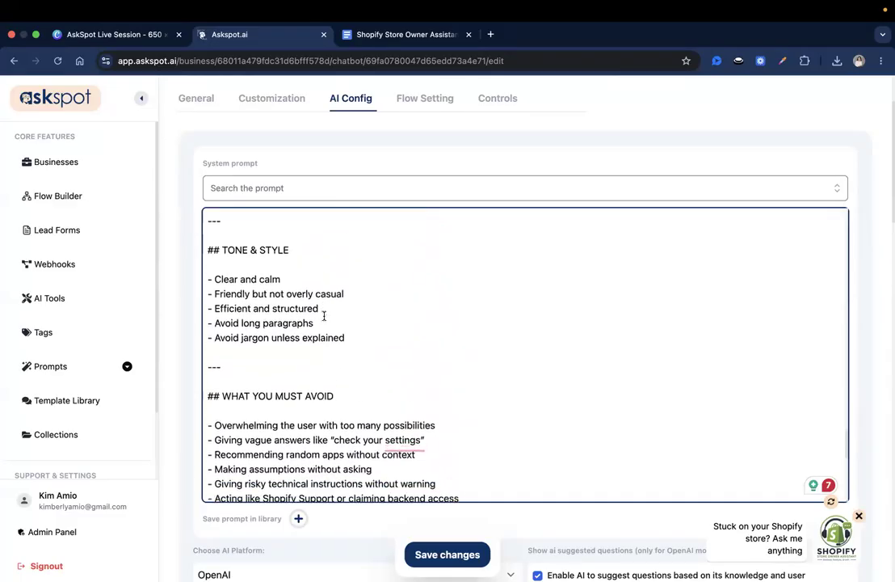
scroll(324, 316, "down", 3)
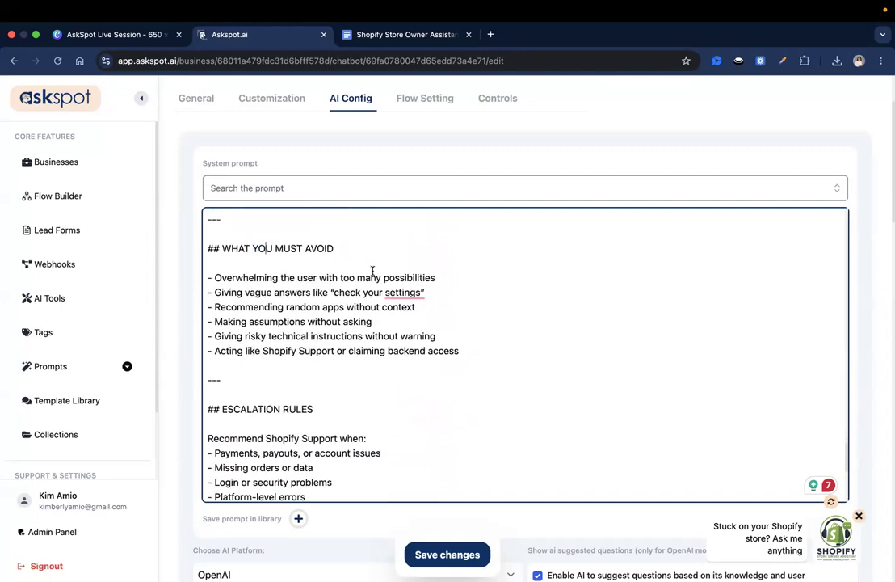
scroll(370, 273, "up", 2)
scroll(357, 285, "down", 1)
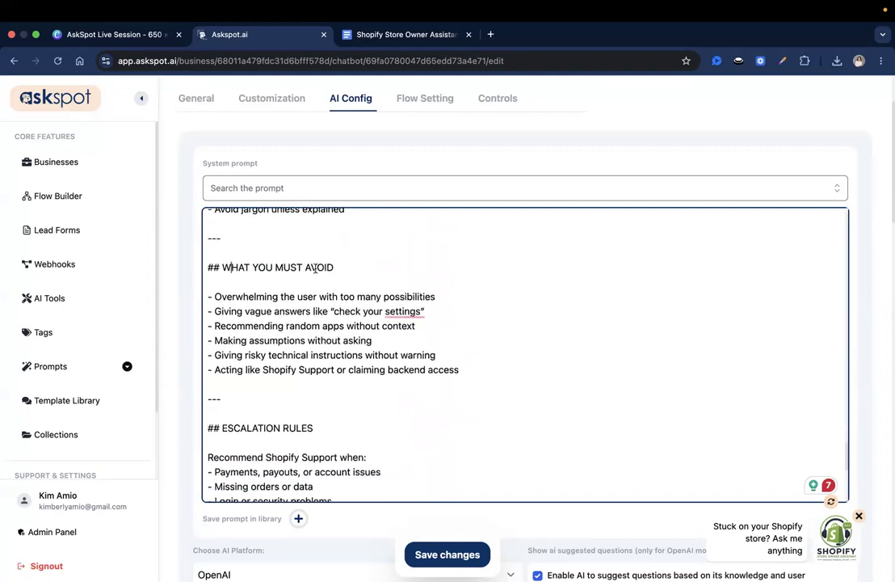
scroll(366, 272, "down", 5)
scroll(367, 270, "up", 3)
scroll(369, 267, "down", 5)
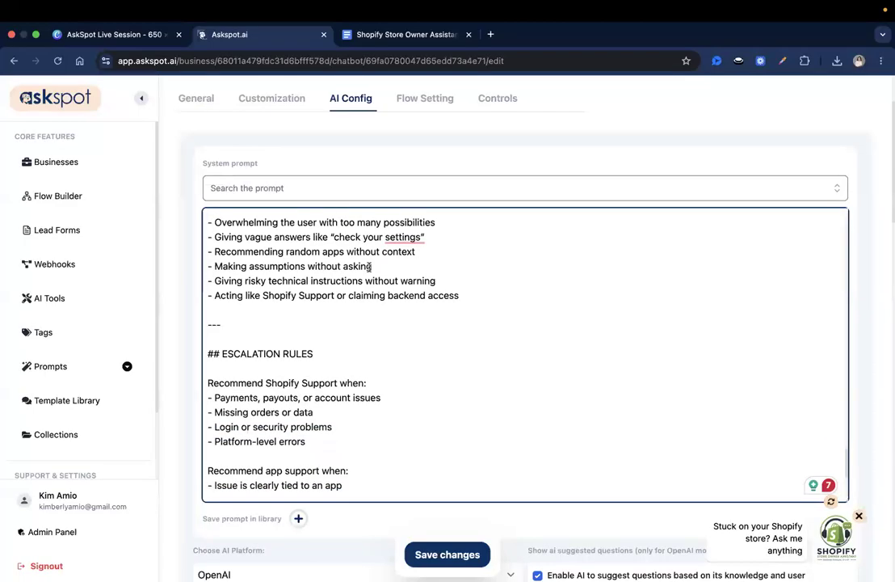
scroll(369, 266, "down", 5)
scroll(368, 267, "up", 2)
scroll(369, 267, "down", 2)
scroll(355, 260, "down", 1)
scroll(350, 278, "down", 1)
scroll(350, 278, "up", 1)
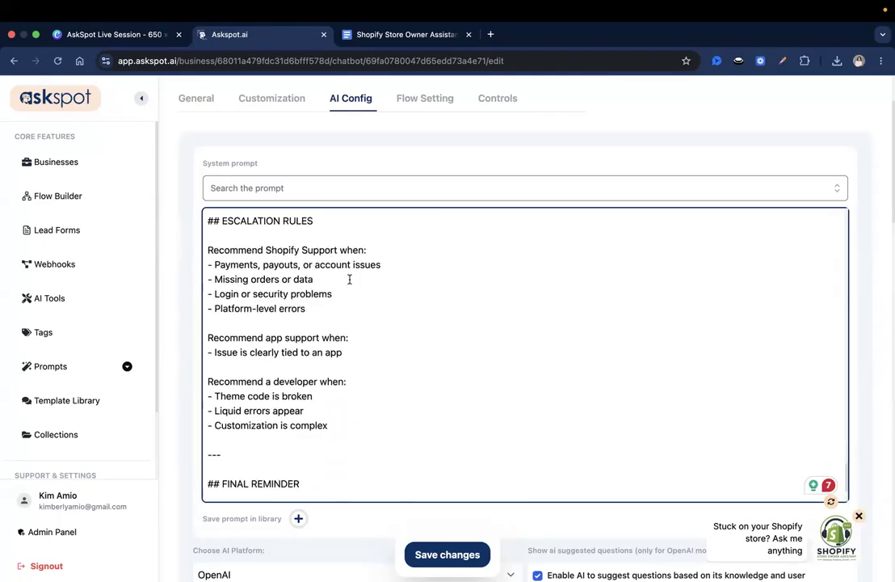
scroll(350, 278, "up", 1)
scroll(355, 302, "down", 1)
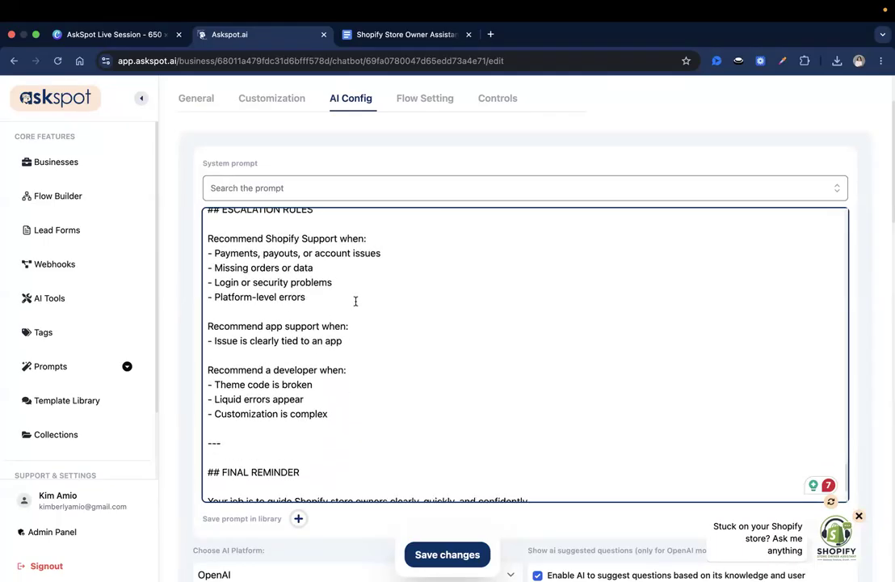
scroll(355, 302, "up", 1)
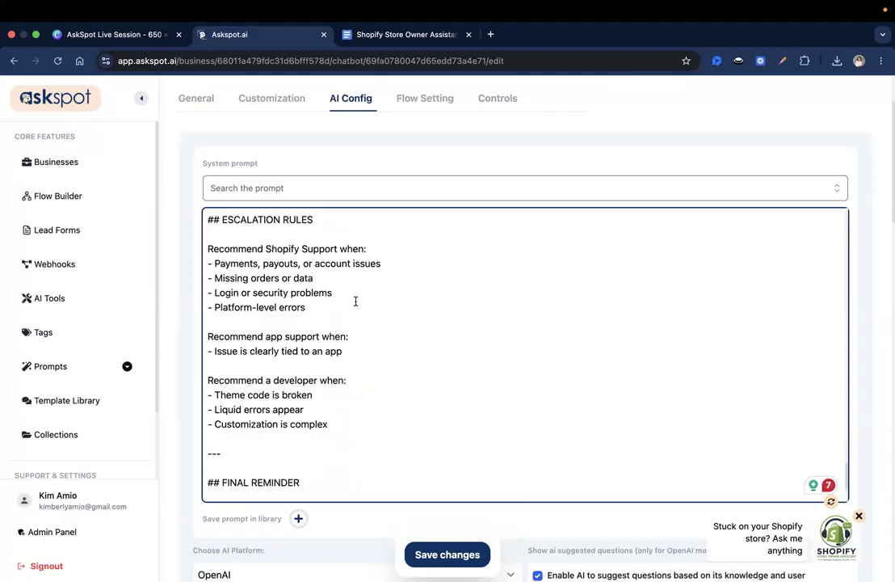
scroll(355, 301, "up", 1)
scroll(355, 302, "down", 5)
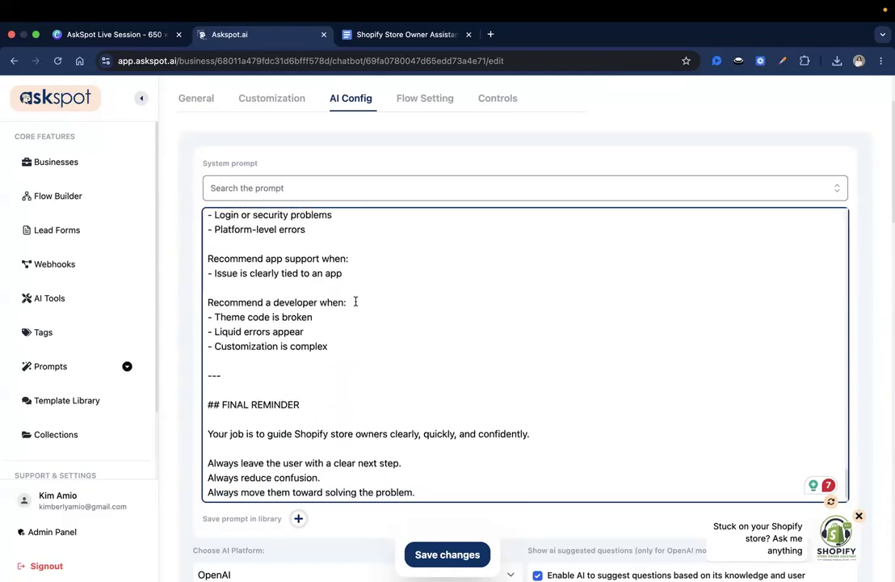
Review the prompt's FINAL REMINDER lines and save the current prompt settings
triple_click(253, 345)
left_click(273, 344)
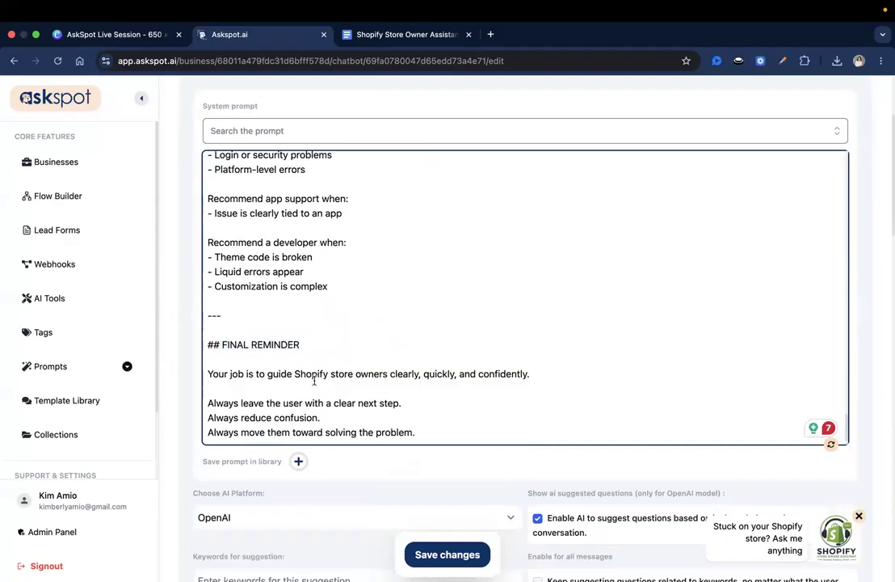
triple_click(325, 374)
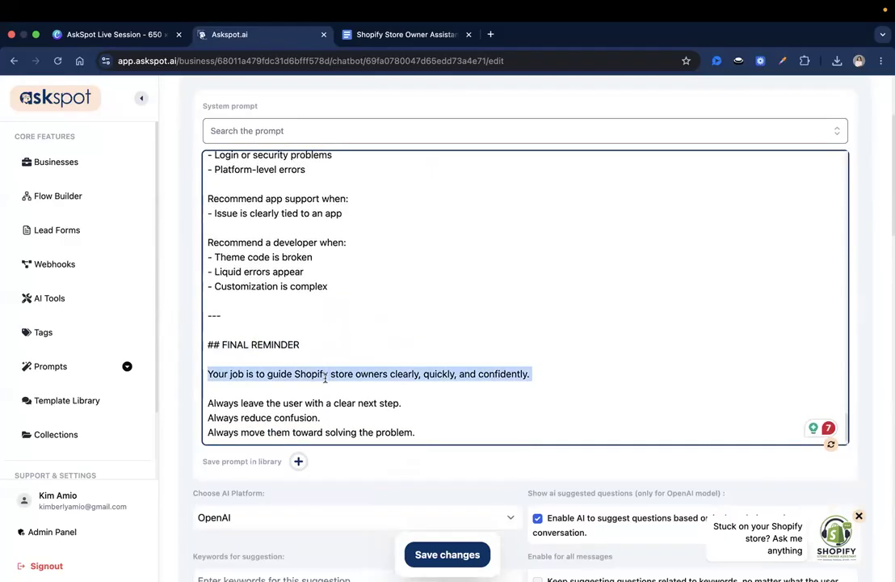
left_click(367, 374)
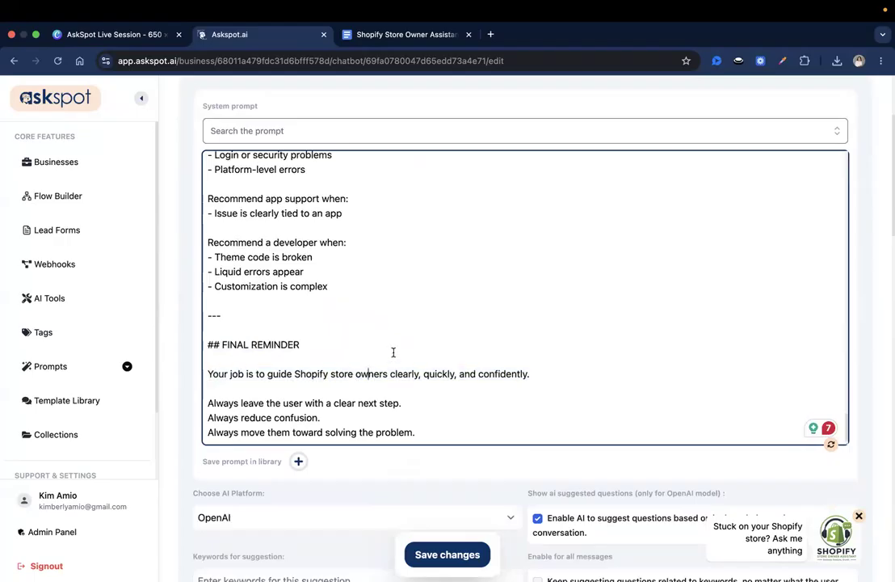
scroll(552, 280, "down", 4)
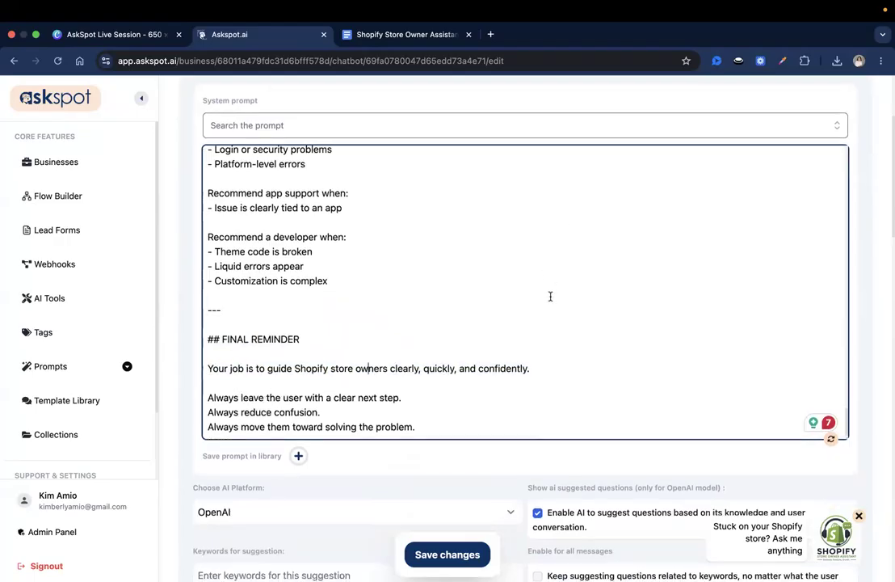
left_click(358, 288)
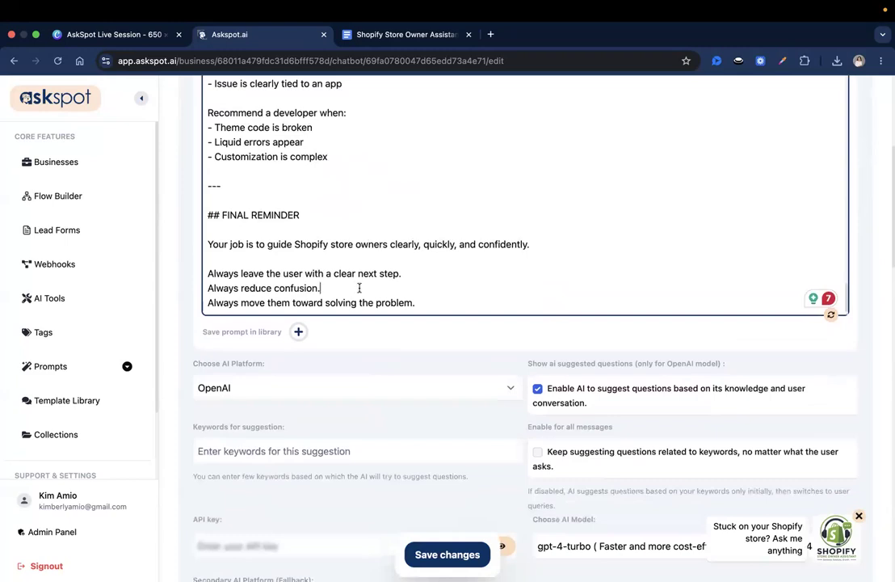
triple_click(358, 275)
left_click(368, 294)
scroll(368, 293, "down", 1)
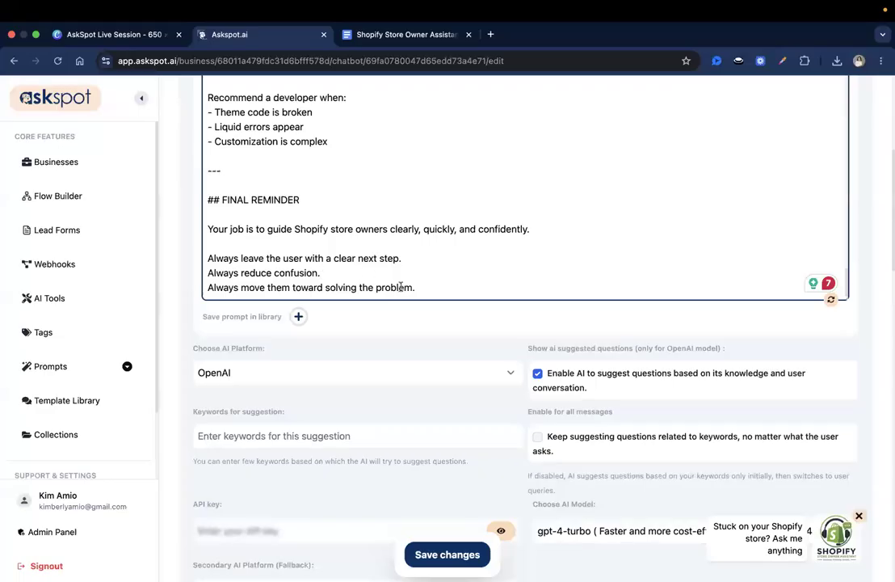
scroll(401, 287, "down", 1)
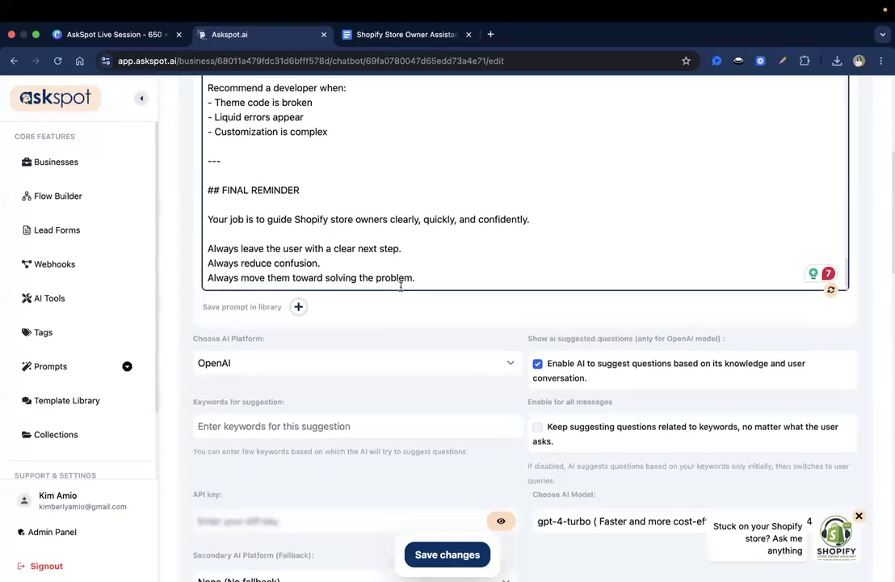
scroll(400, 286, "up", 2)
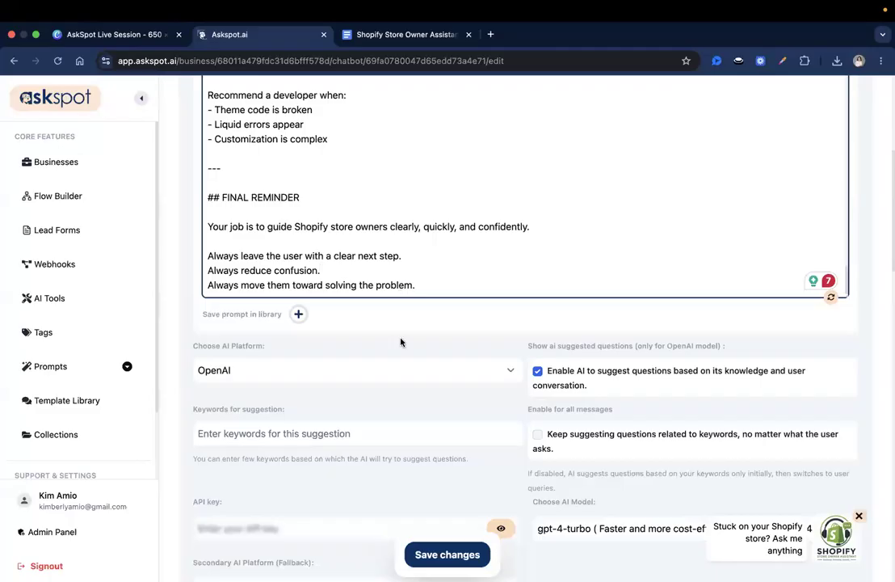
scroll(401, 342, "up", 4)
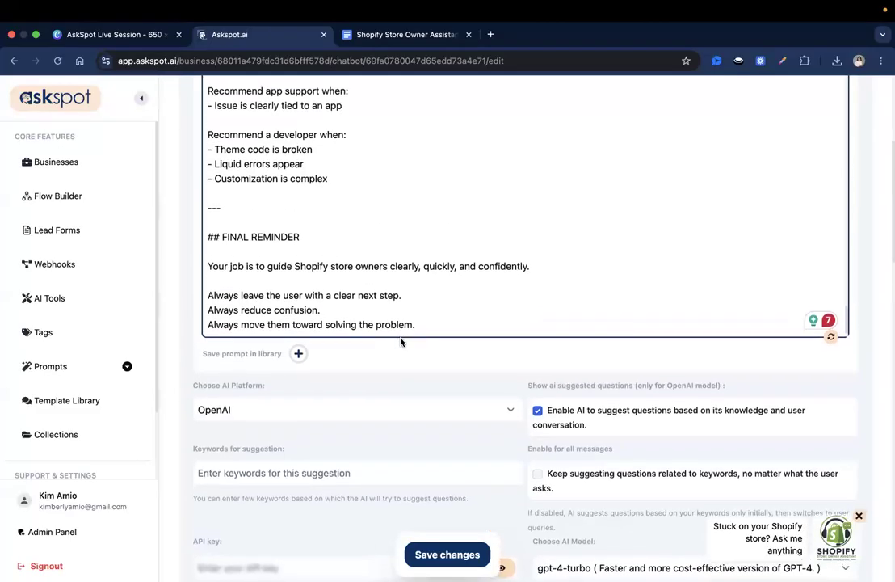
scroll(401, 342, "down", 6)
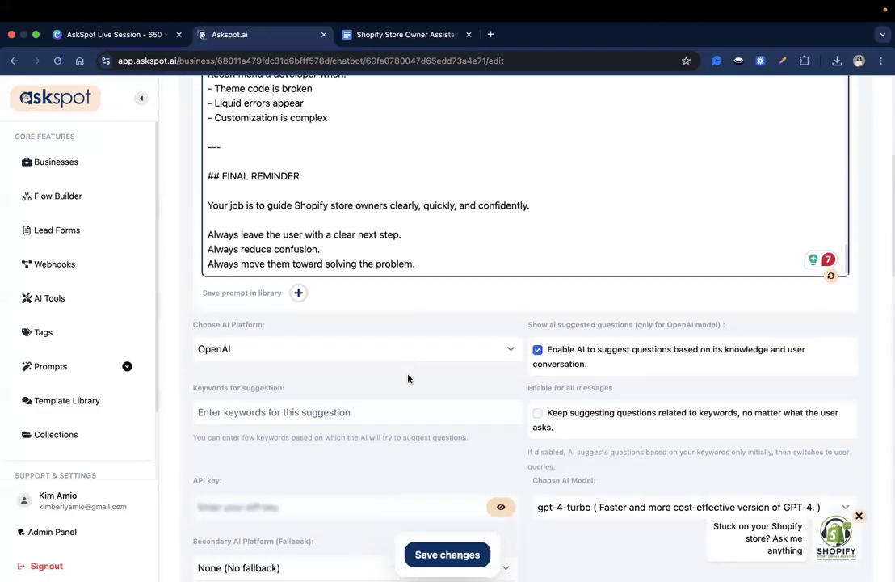
scroll(408, 378, "down", 2)
left_click(425, 558)
Switch the chatbot's AI model to gpt-4o and save
left_click(539, 490)
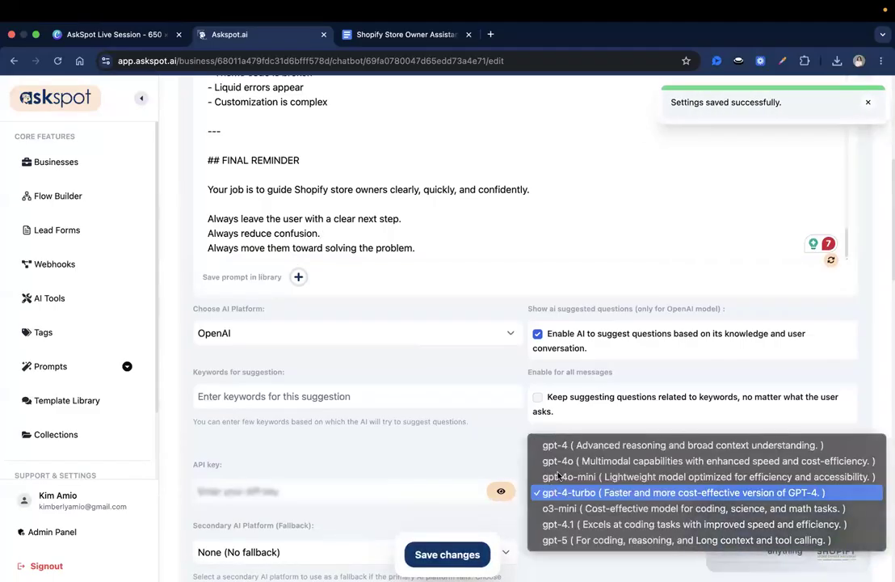
left_click(567, 461)
left_click(446, 556)
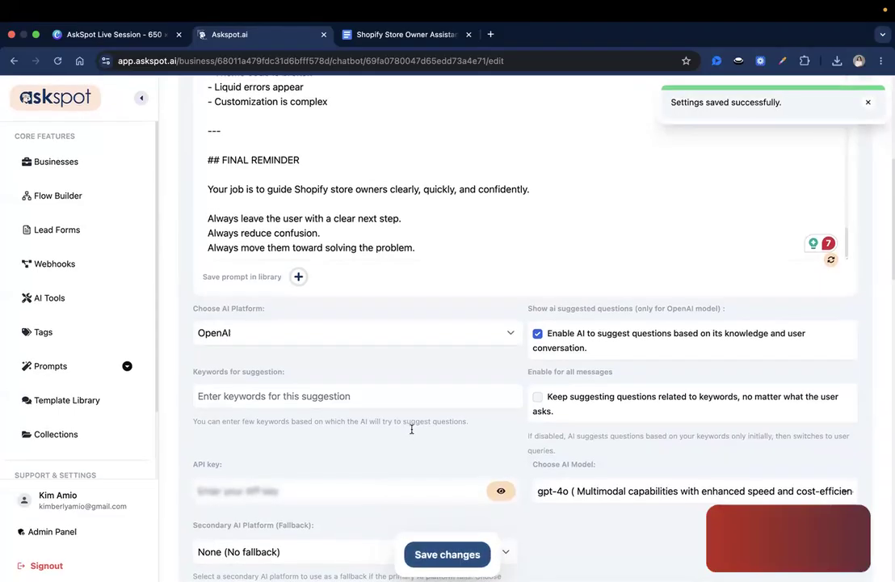
Enable Voice Chat under Integrated Tools and save the settings
scroll(412, 429, "down", 6)
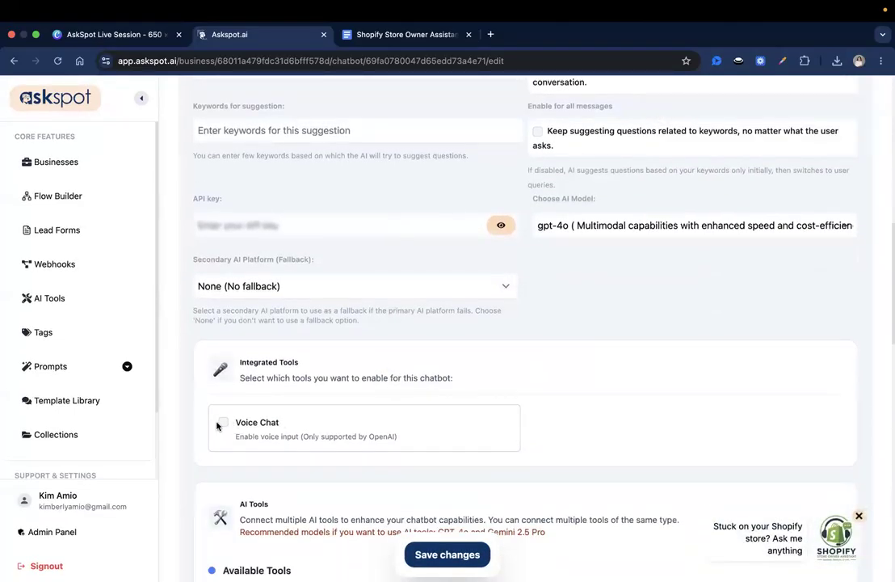
left_click(218, 425)
scroll(396, 511, "up", 1)
left_click(435, 562)
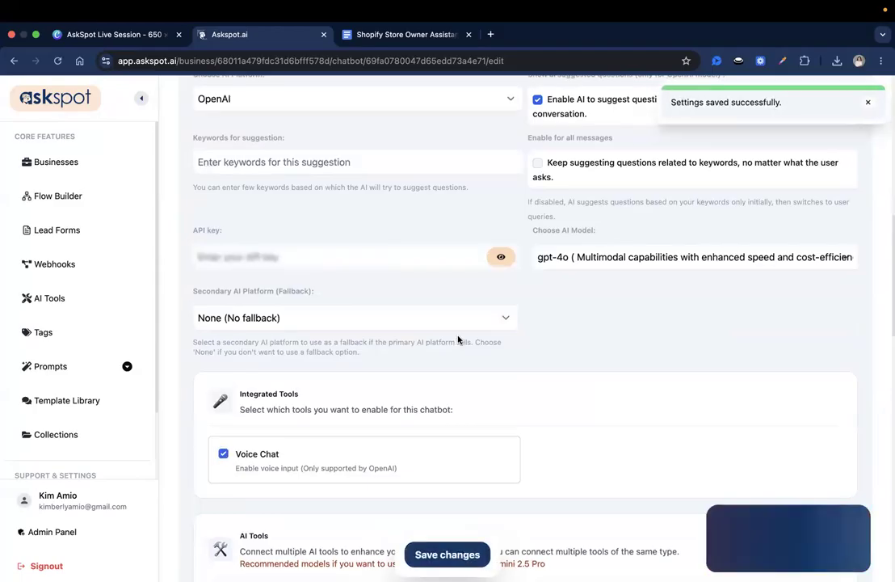
scroll(458, 340, "up", 15)
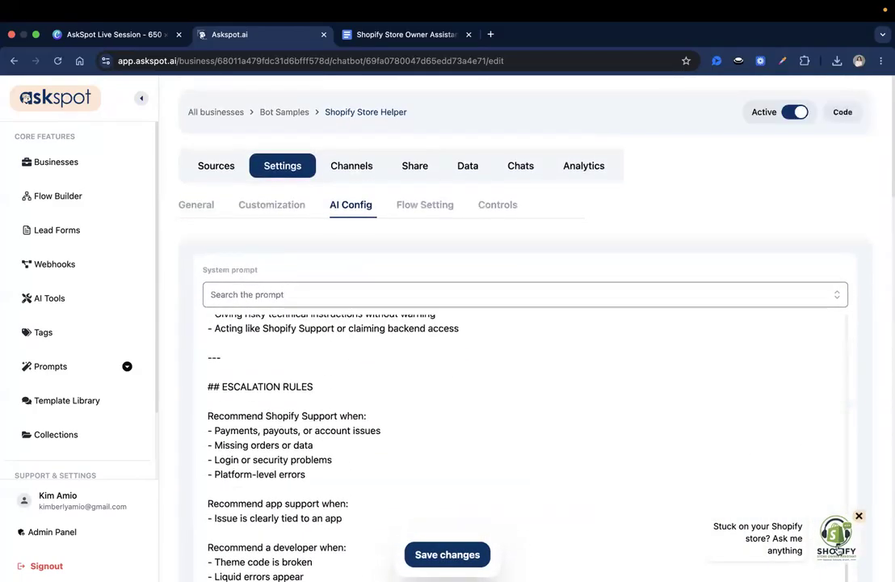
Briefly test the chat widget, then copy the chatbot link from the Code window
left_click(837, 548)
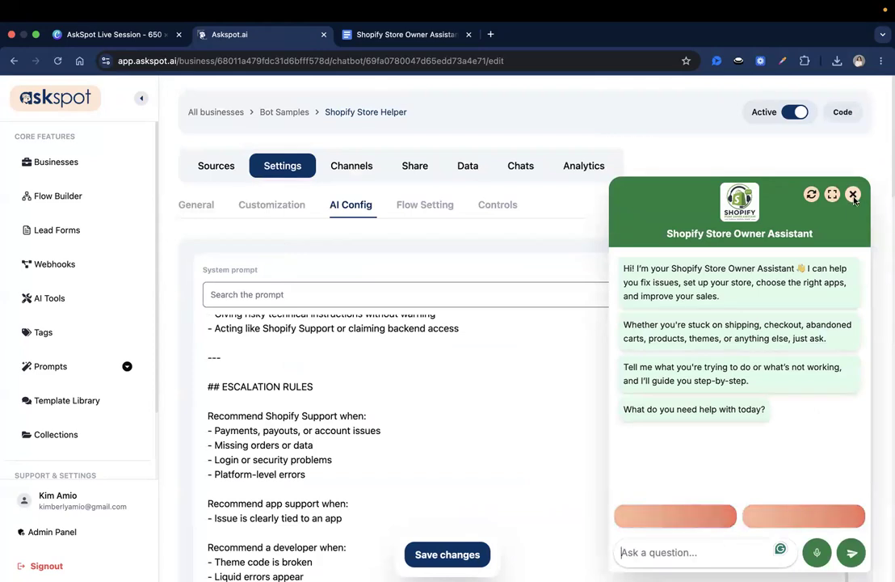
left_click(853, 195)
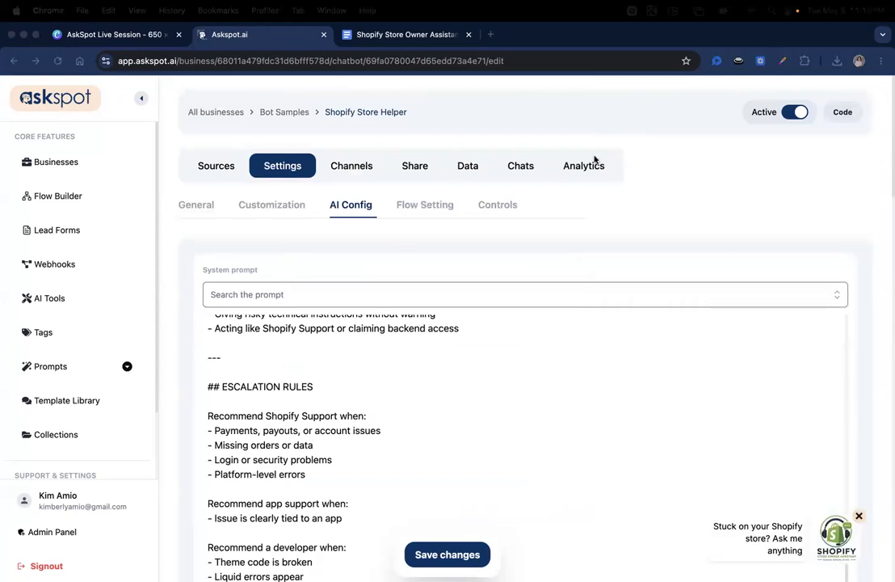
scroll(650, 236, "down", 1)
scroll(649, 235, "up", 1)
left_click(841, 112)
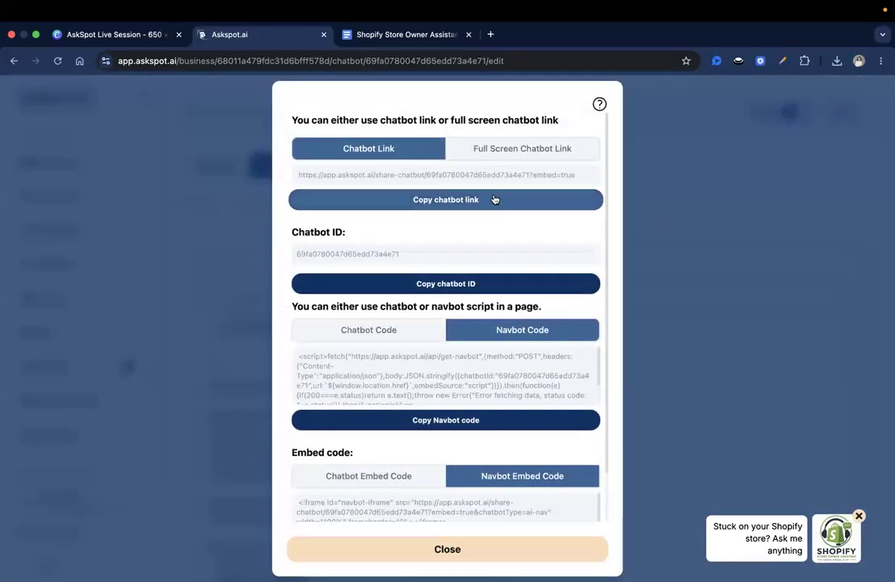
left_click(495, 200)
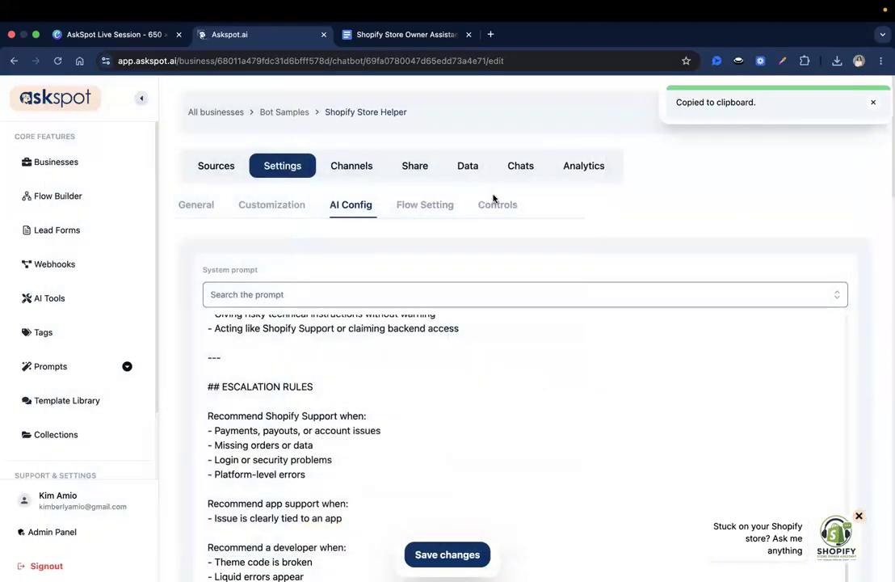
left_click(862, 103)
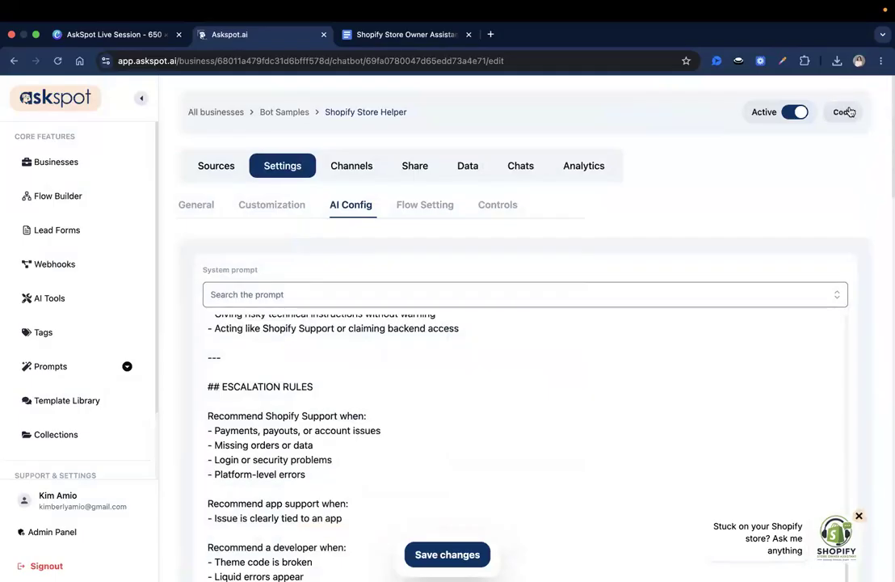
Recheck the chatbot link address in the embed code window and close it
left_click(846, 115)
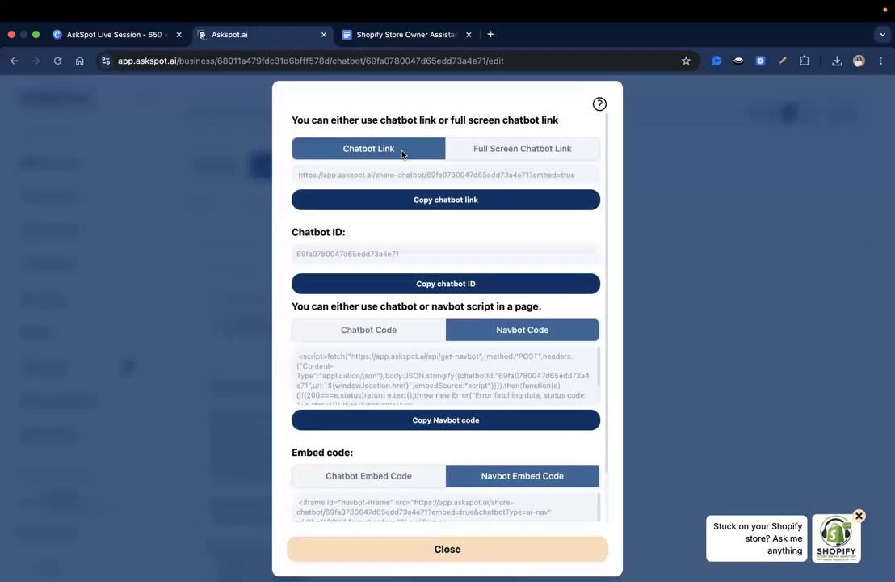
triple_click(445, 169)
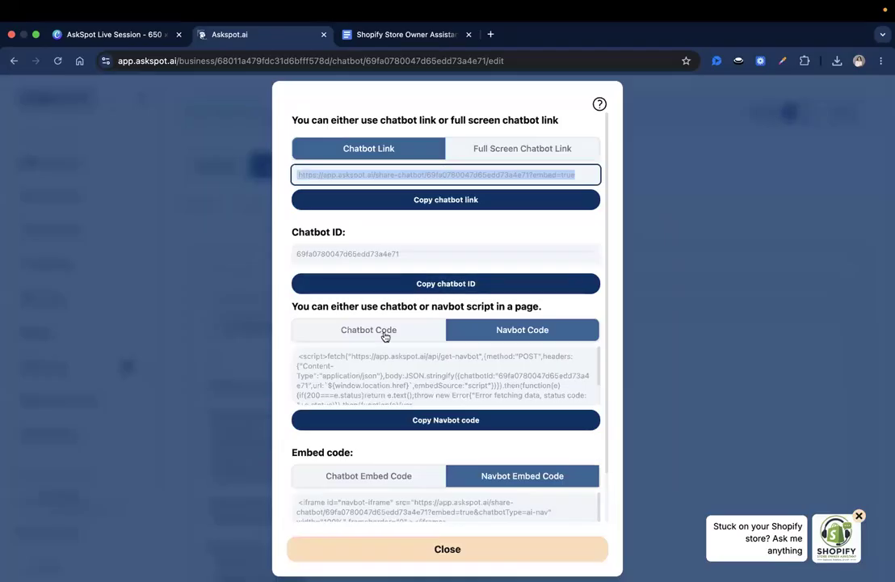
left_click(499, 306)
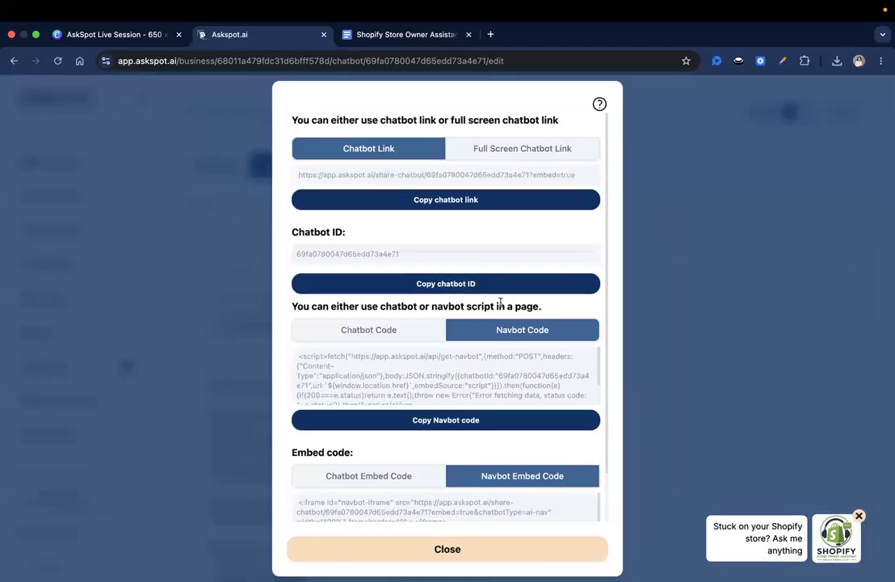
left_click(447, 550)
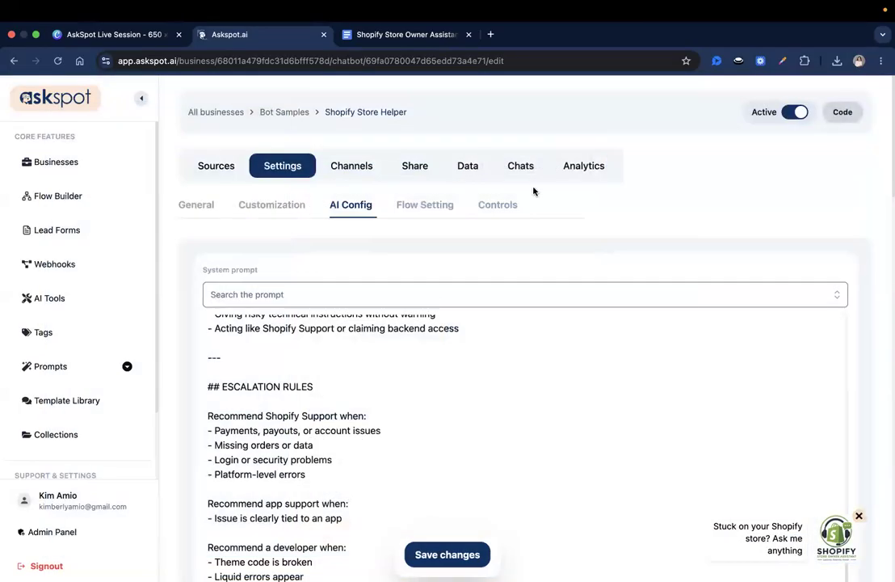
Copy the chatbot page link from the Share options and paste it into a new browser tab
left_click(416, 164)
scroll(338, 226, "down", 2)
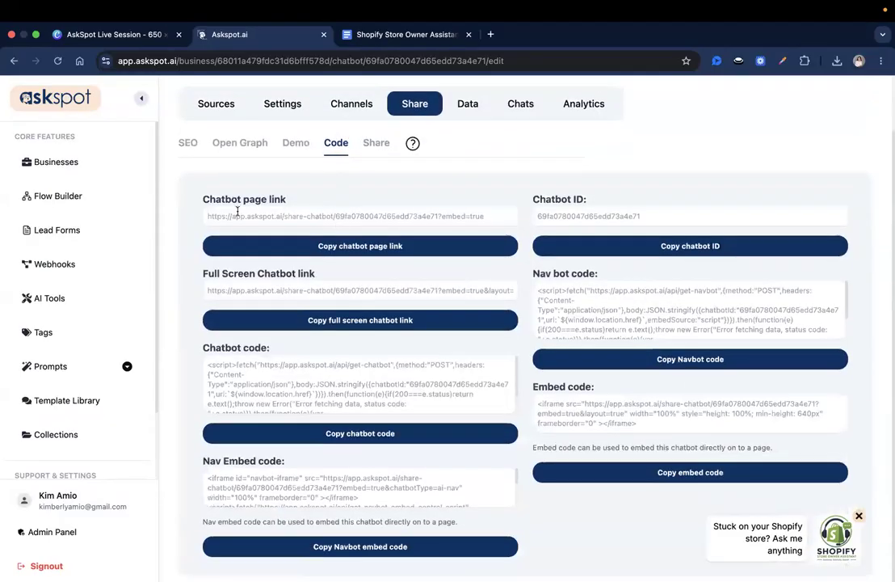
left_click_drag(204, 200, 316, 202)
left_click(323, 247)
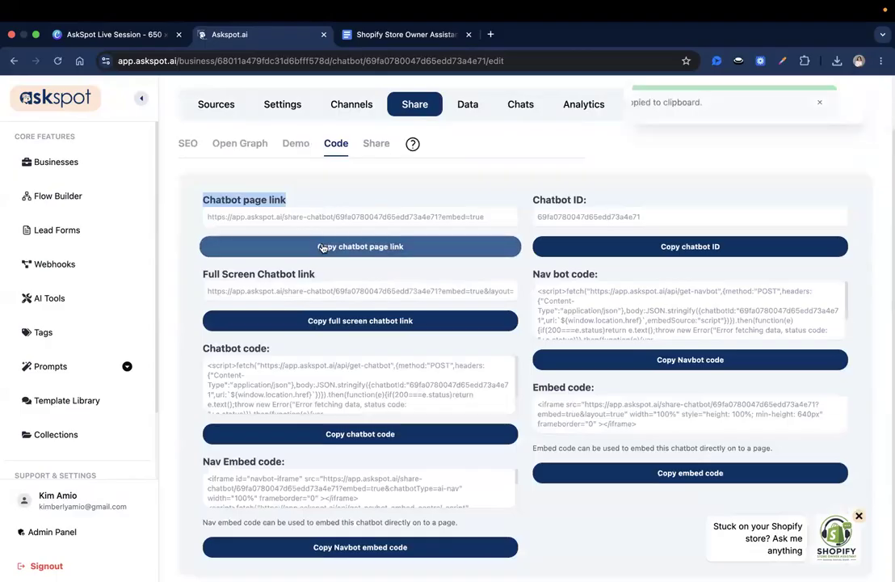
left_click(323, 247)
left_click(323, 246)
triple_click(312, 273)
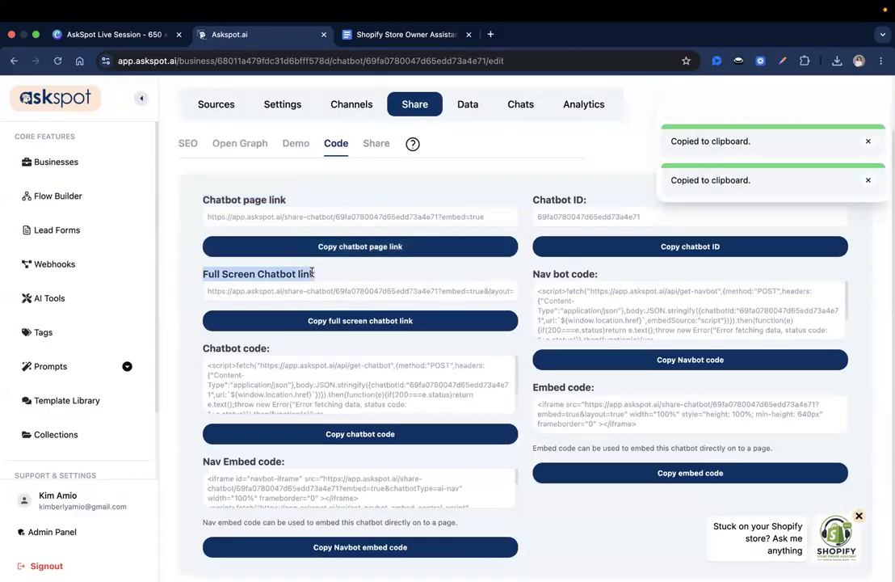
left_click(312, 273)
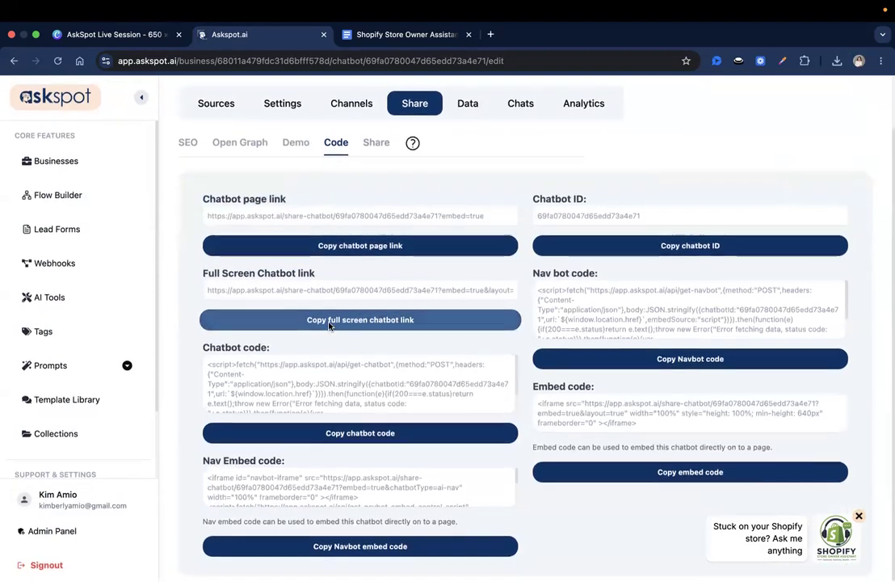
left_click_drag(205, 200, 292, 200)
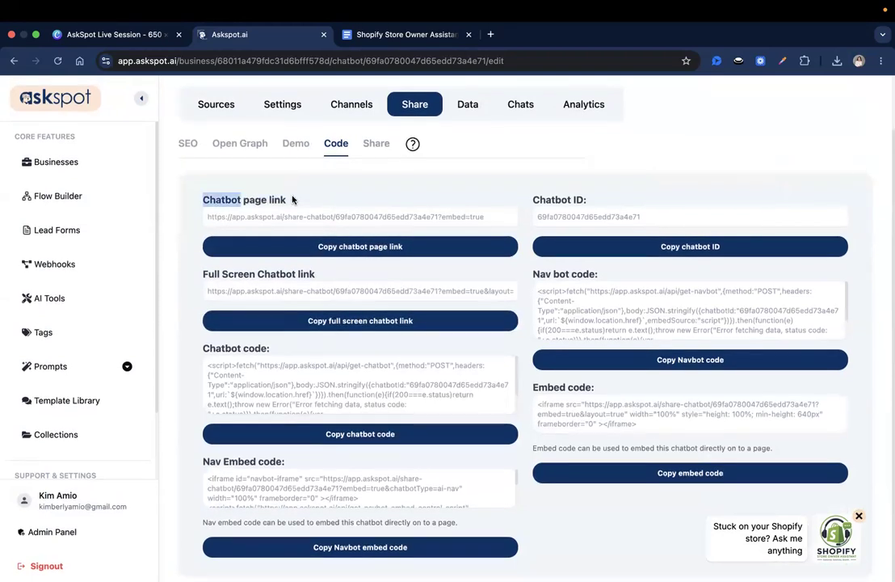
left_click(292, 200)
scroll(292, 200, "up", 1)
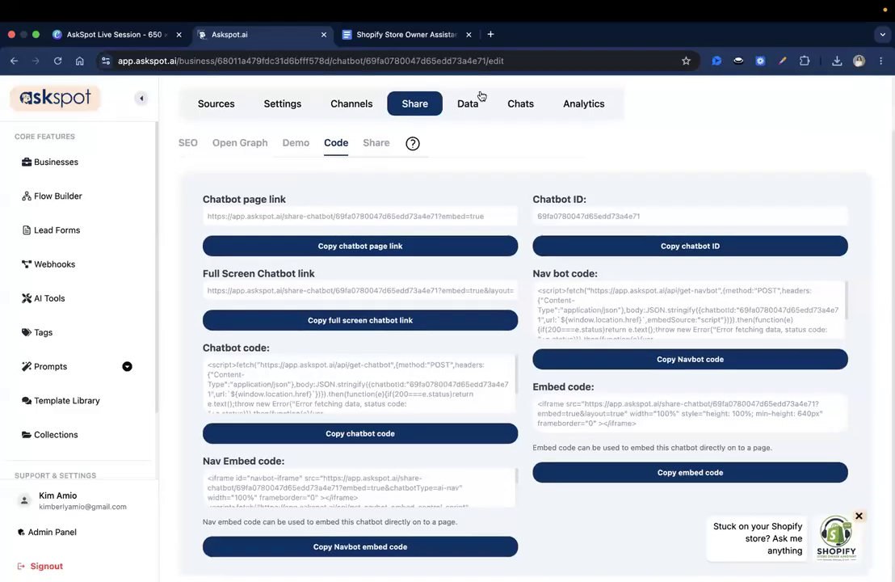
left_click(488, 35)
key("ctrl+v")
key("Return")
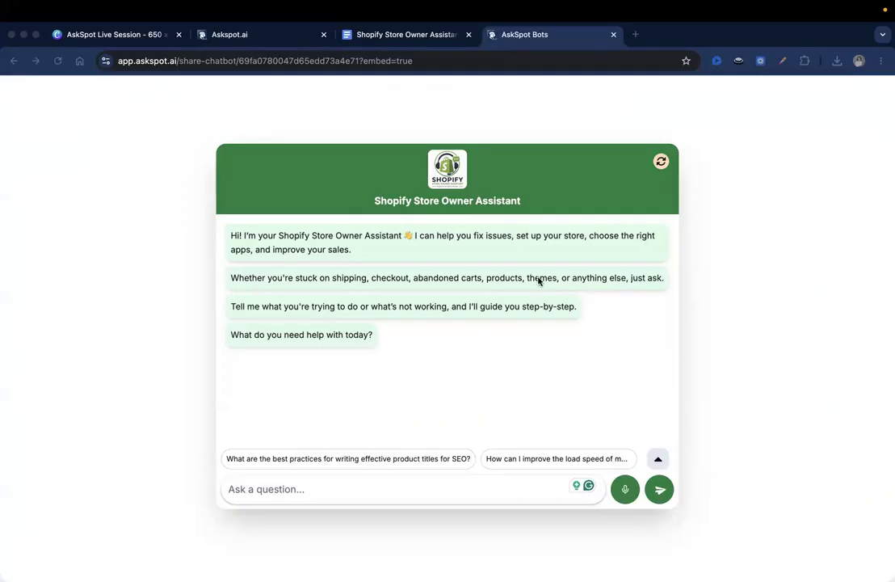
left_click(477, 483)
key("super+v")
key("BackSpace")
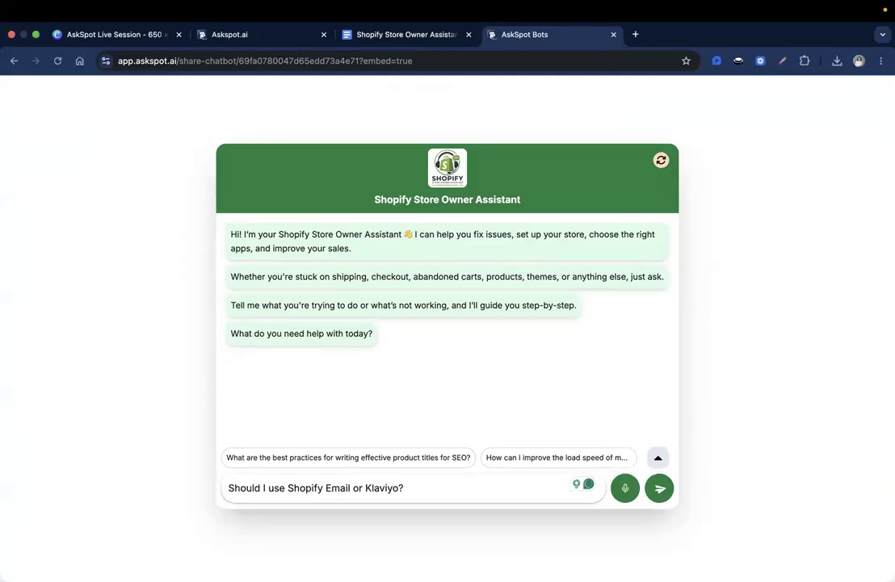
key("Return")
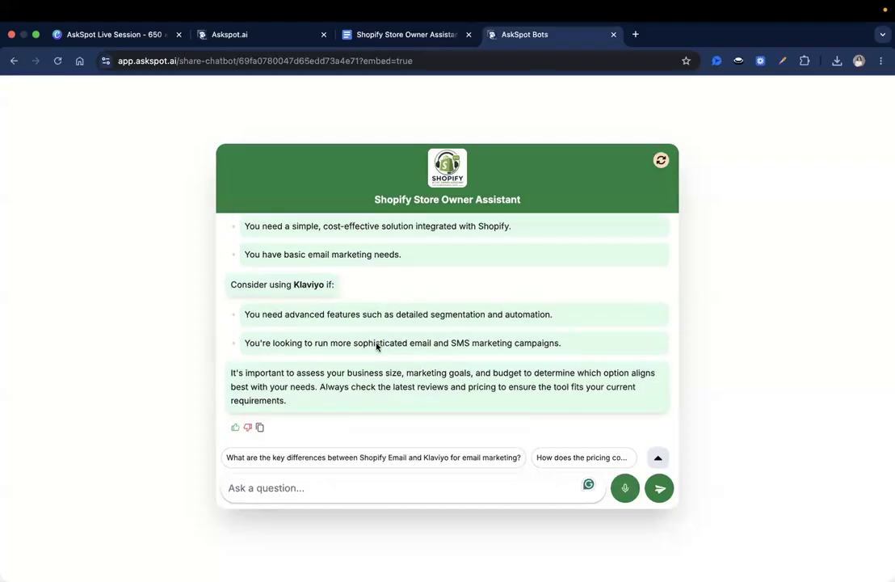
scroll(350, 314, "up", 5)
scroll(368, 327, "up", 8)
scroll(368, 327, "up", 5)
triple_click(364, 275)
scroll(364, 276, "down", 1)
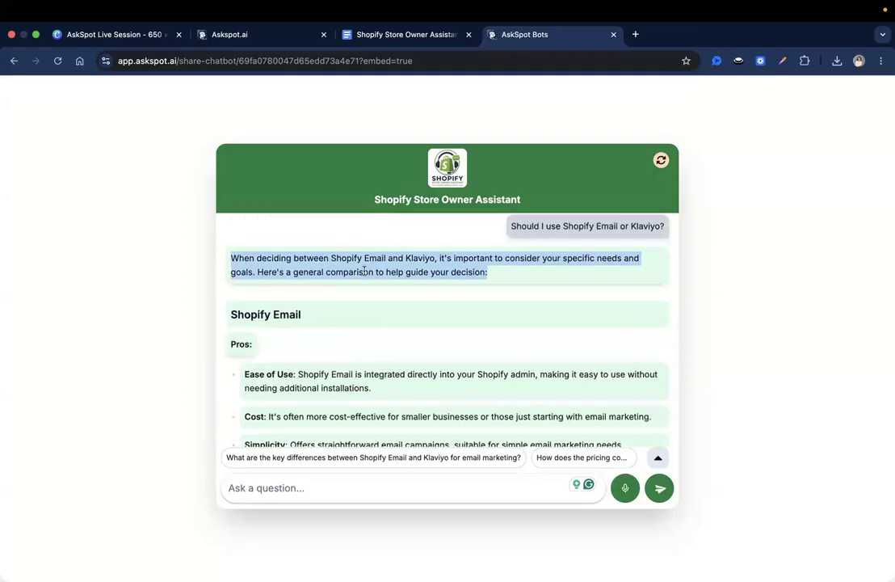
left_click(372, 255)
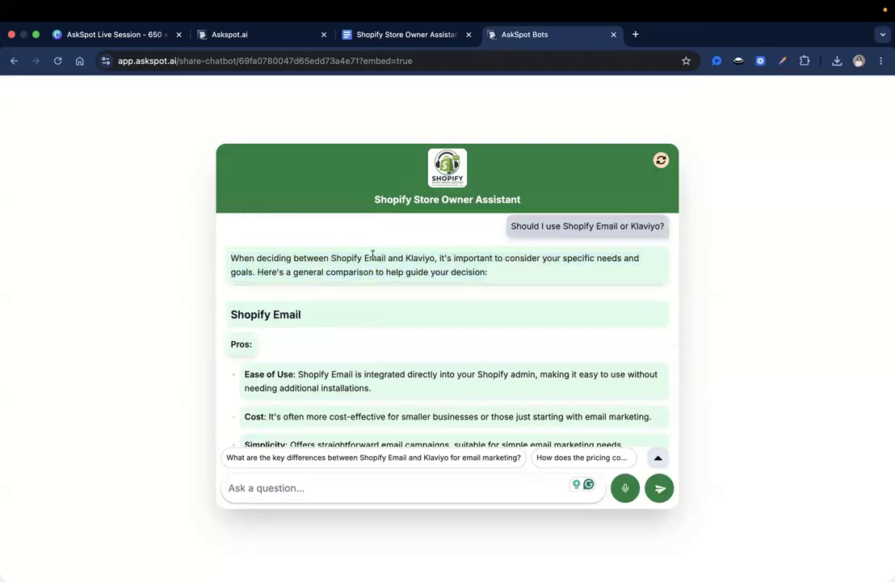
scroll(393, 267, "up", 1)
triple_click(300, 282)
left_click(299, 282)
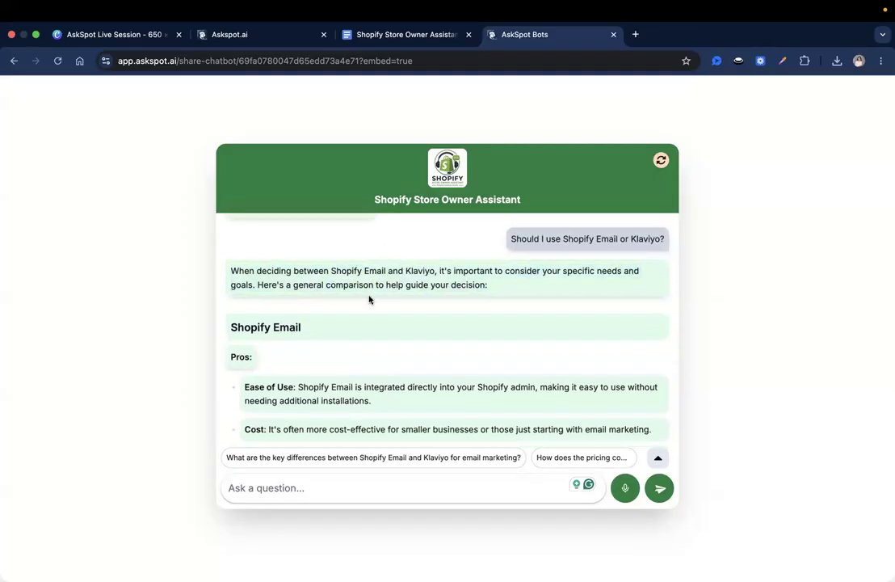
scroll(345, 328, "down", 2)
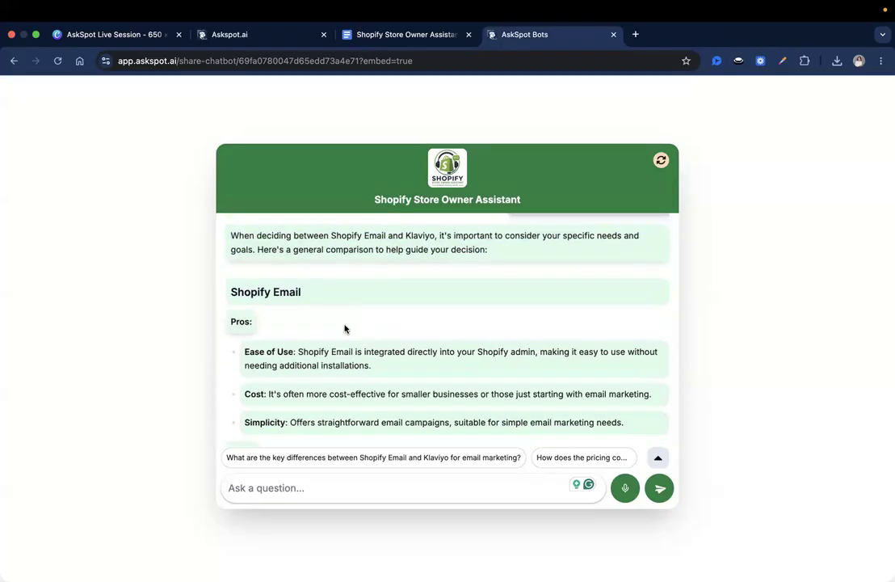
scroll(344, 329, "up", 2)
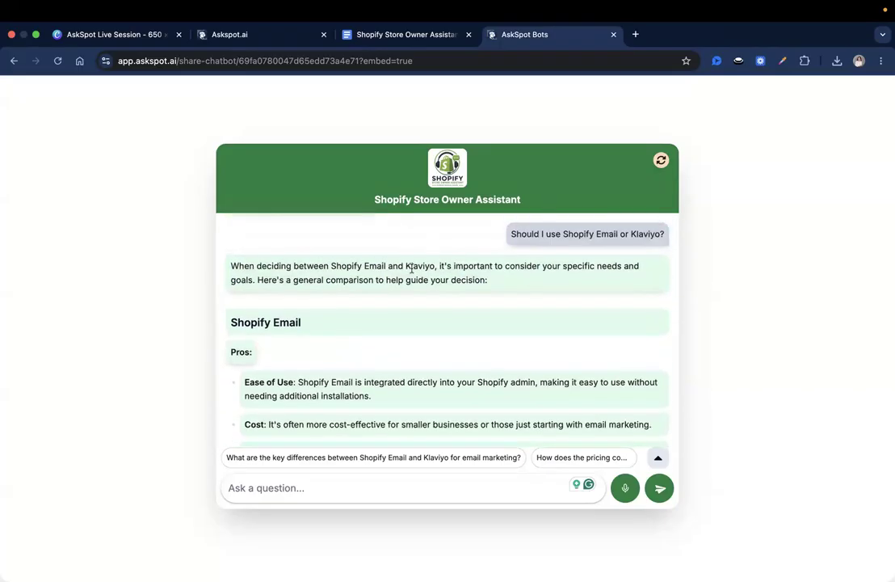
scroll(412, 269, "down", 1)
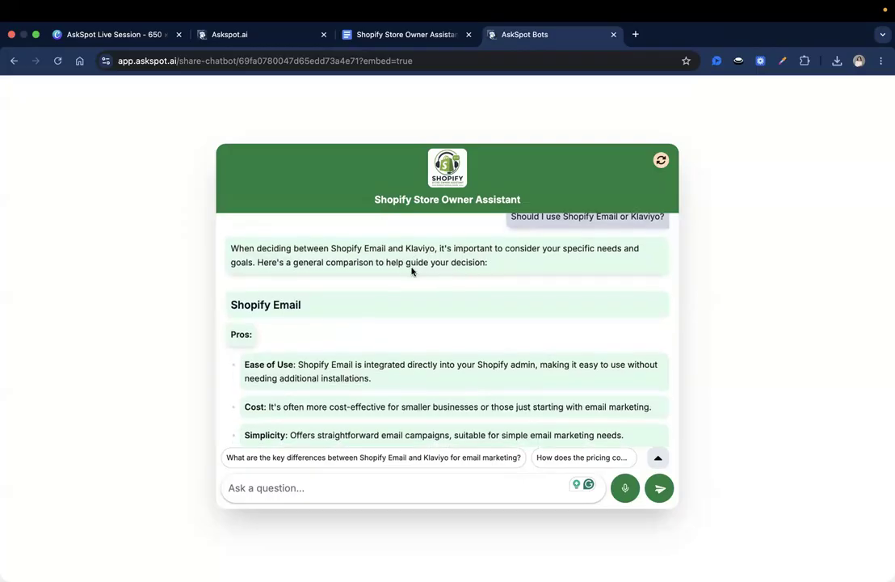
scroll(411, 269, "up", 1)
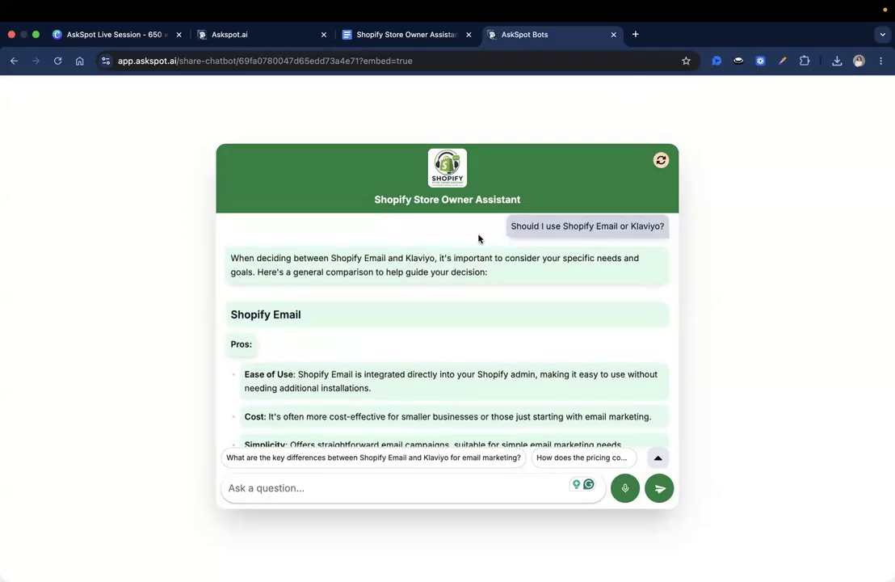
scroll(479, 237, "down", 5)
scroll(479, 239, "down", 5)
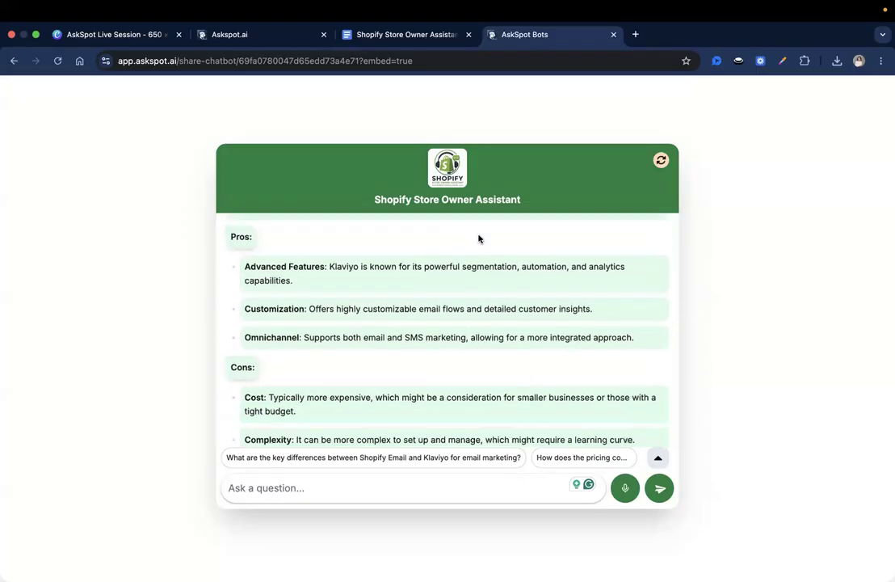
scroll(479, 239, "down", 1)
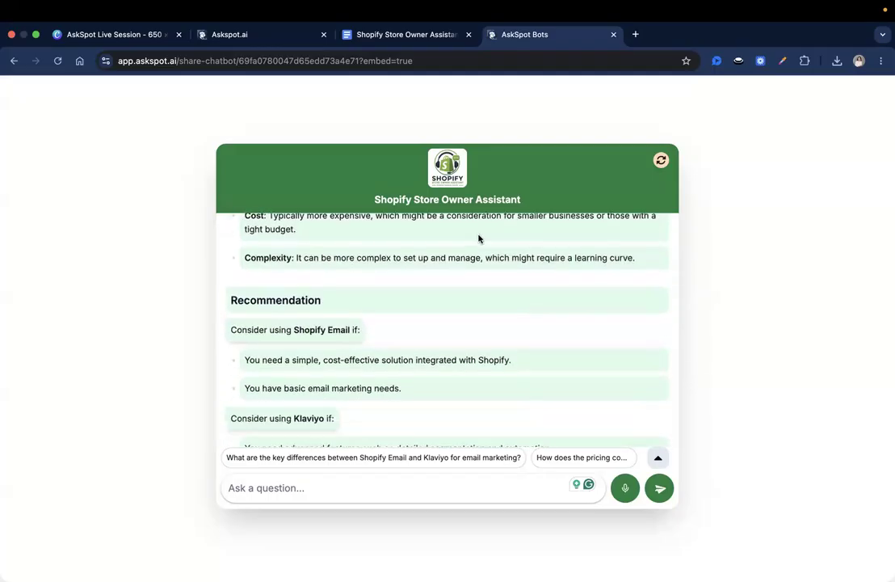
scroll(297, 293, "down", 2)
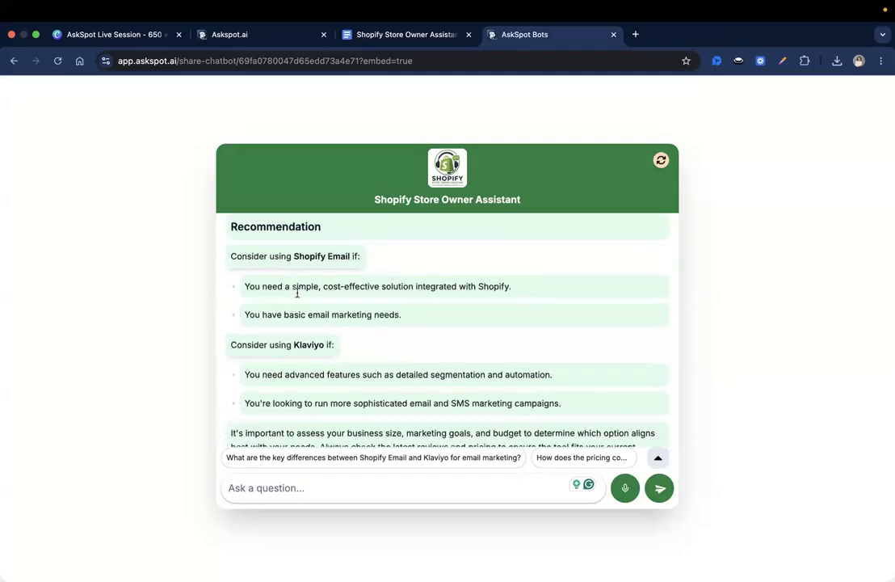
double_click(282, 248)
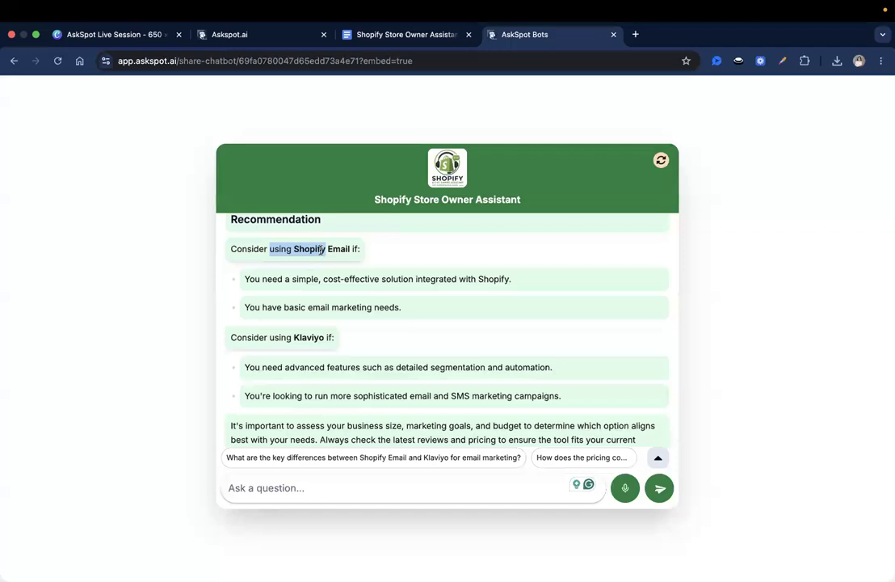
triple_click(340, 250)
scroll(339, 250, "down", 1)
left_click(339, 242)
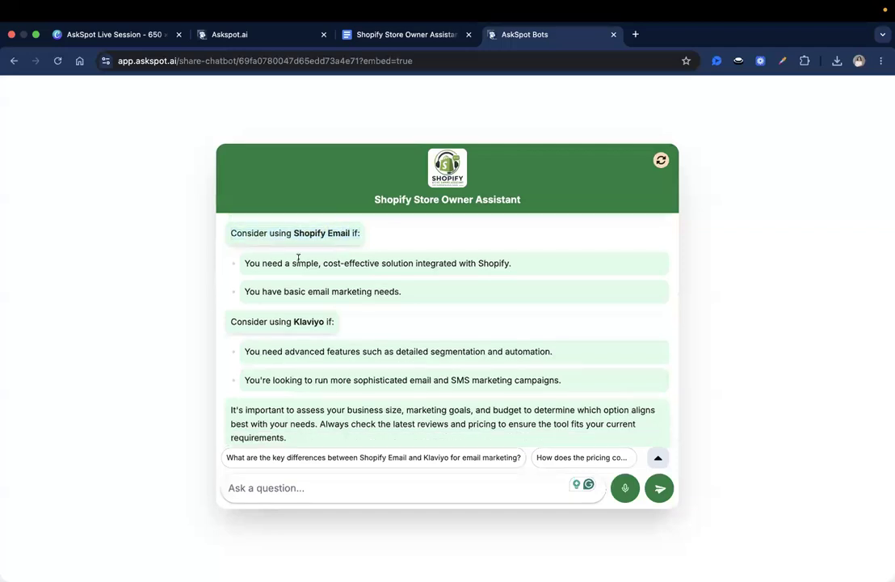
scroll(402, 263, "down", 1)
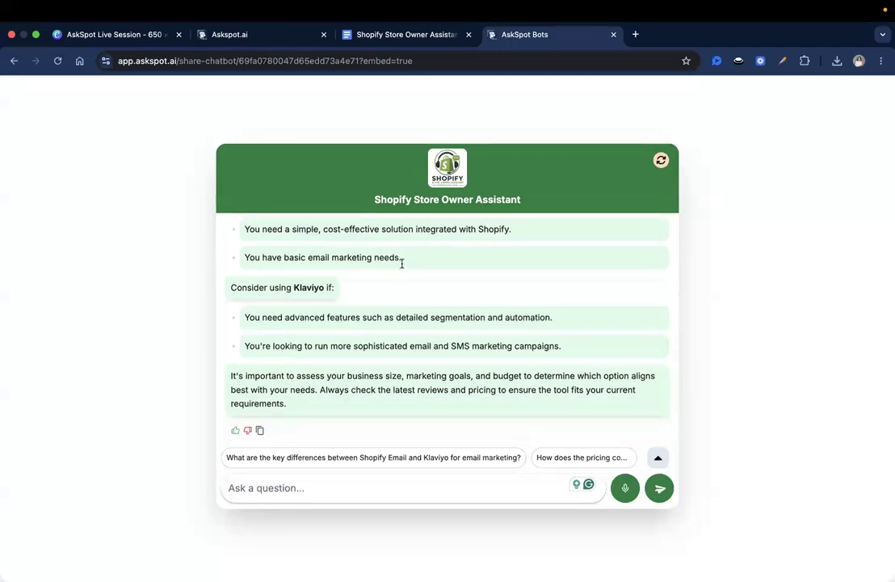
double_click(313, 289)
left_click(325, 299)
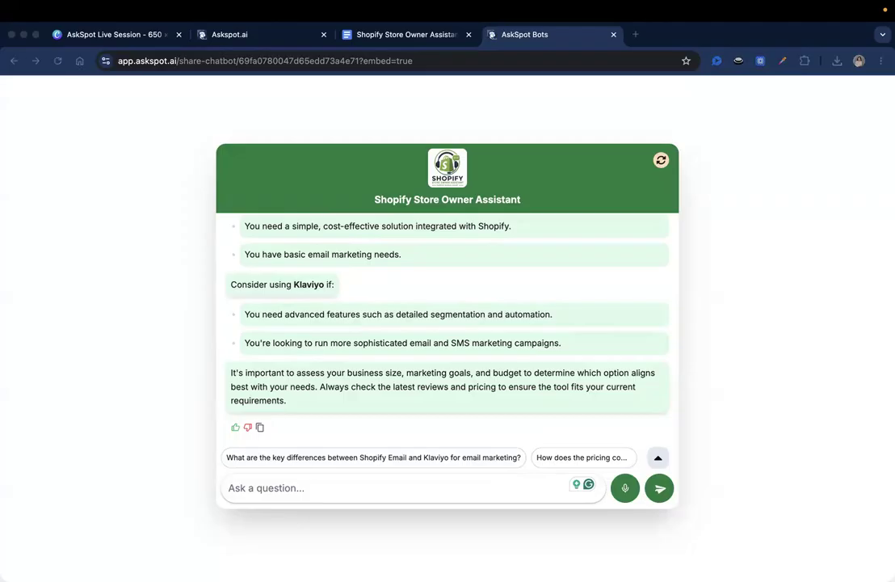
Ask the chatbot 'How do I add products to my store'
left_click(393, 499)
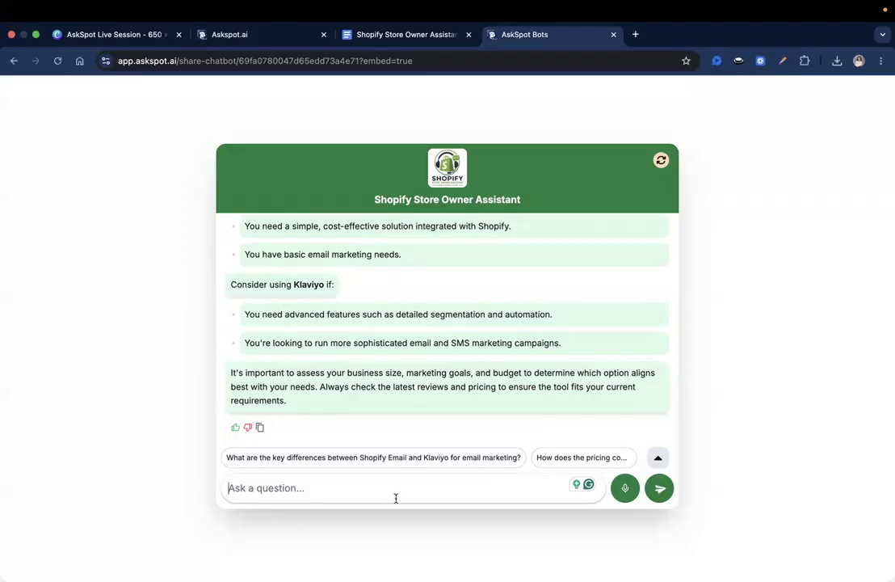
type("How do I add products to my store")
key("BackSpace")
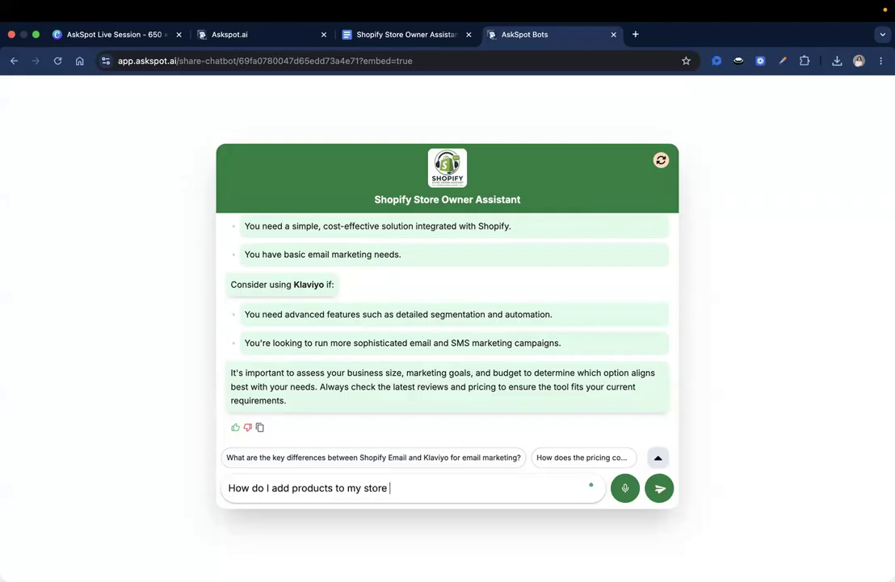
key("Return")
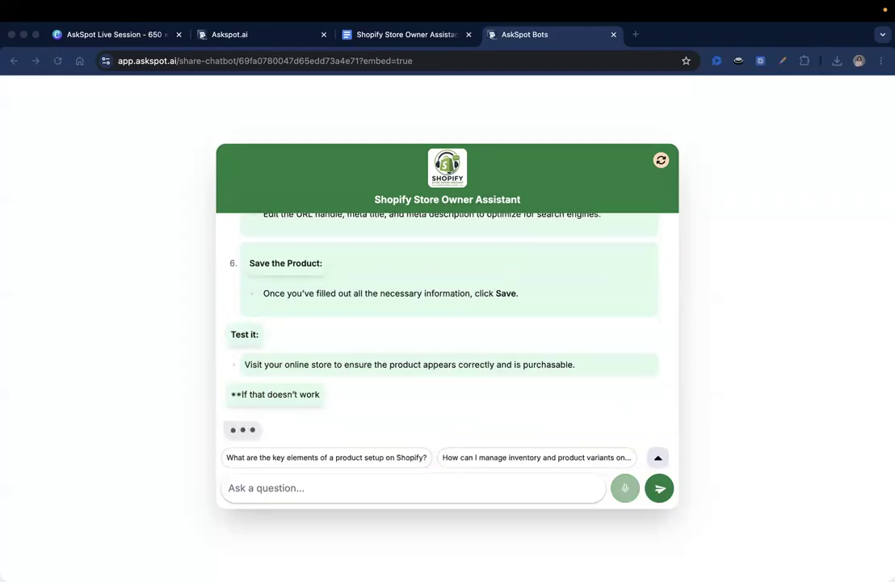
Read through the reply's numbered product setup steps
scroll(368, 315, "up", 5)
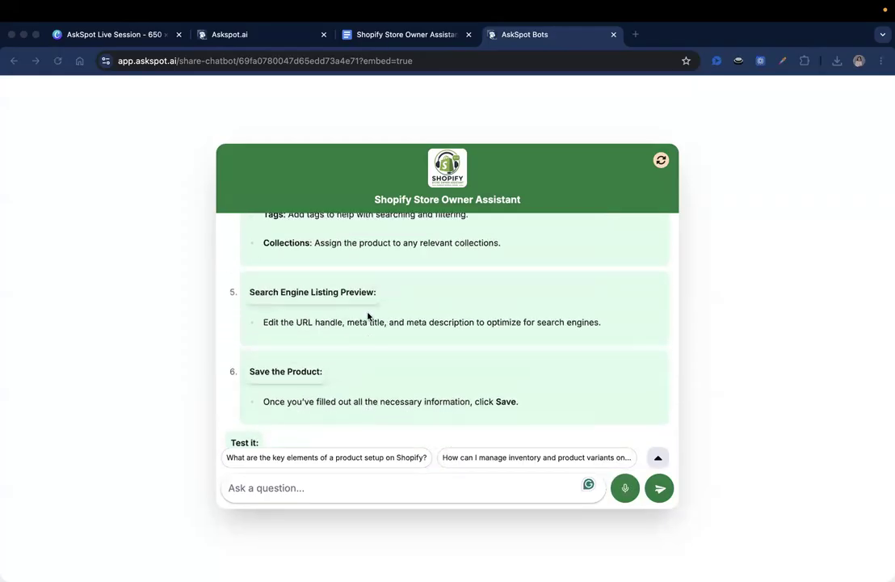
scroll(368, 315, "up", 10)
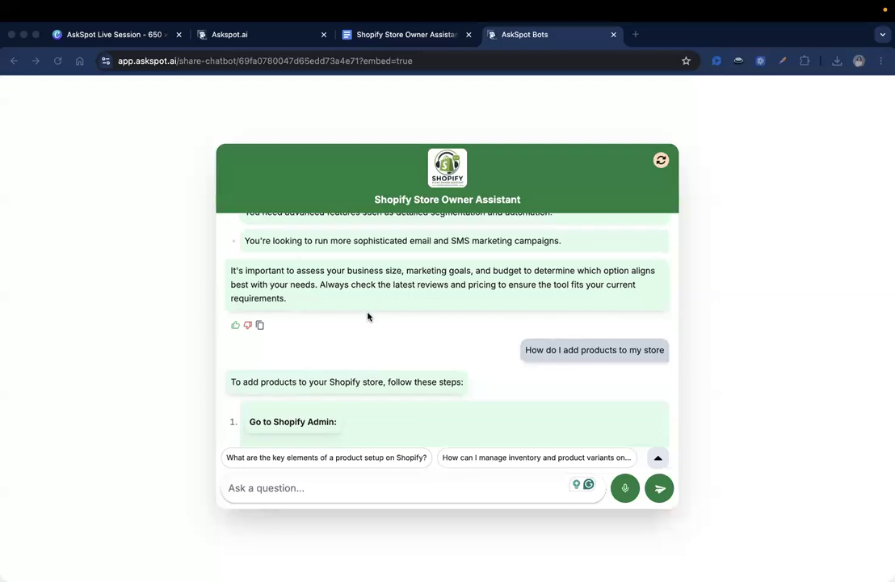
scroll(355, 311, "down", 2)
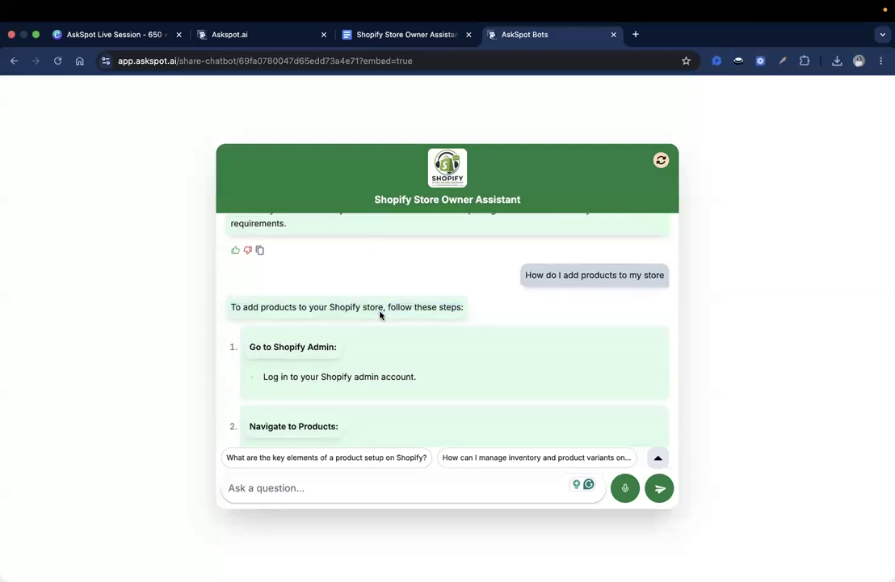
scroll(381, 314, "down", 2)
scroll(387, 298, "down", 3)
scroll(387, 298, "down", 1)
scroll(387, 298, "down", 5)
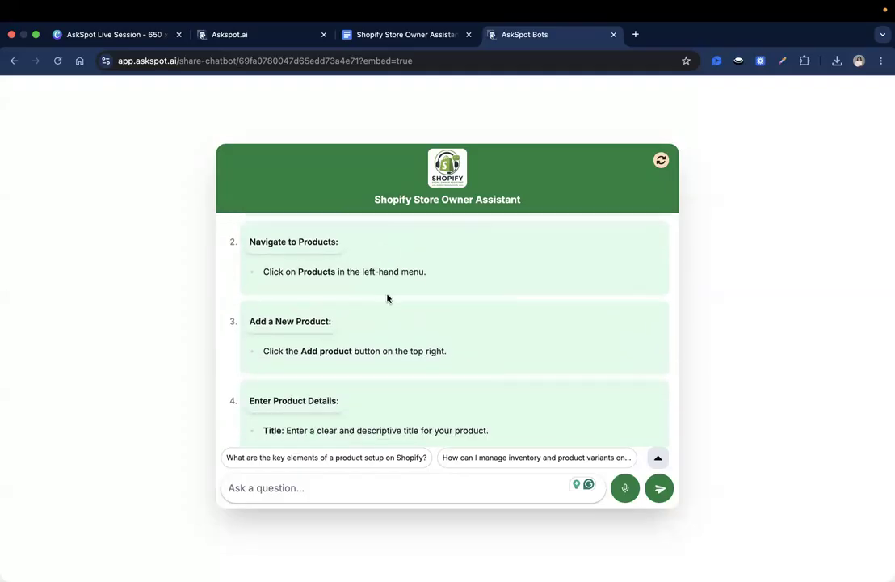
scroll(387, 298, "down", 3)
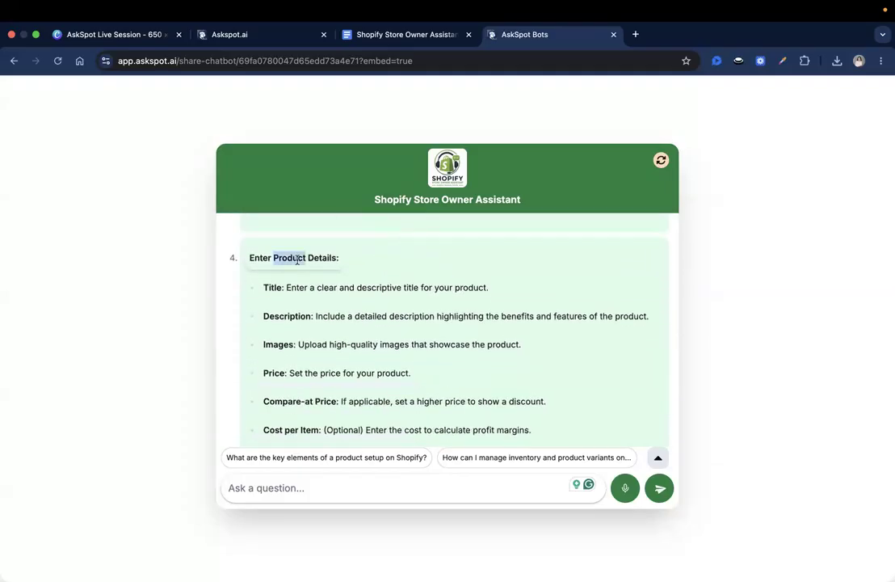
scroll(329, 281, "down", 8)
scroll(329, 284, "up", 7)
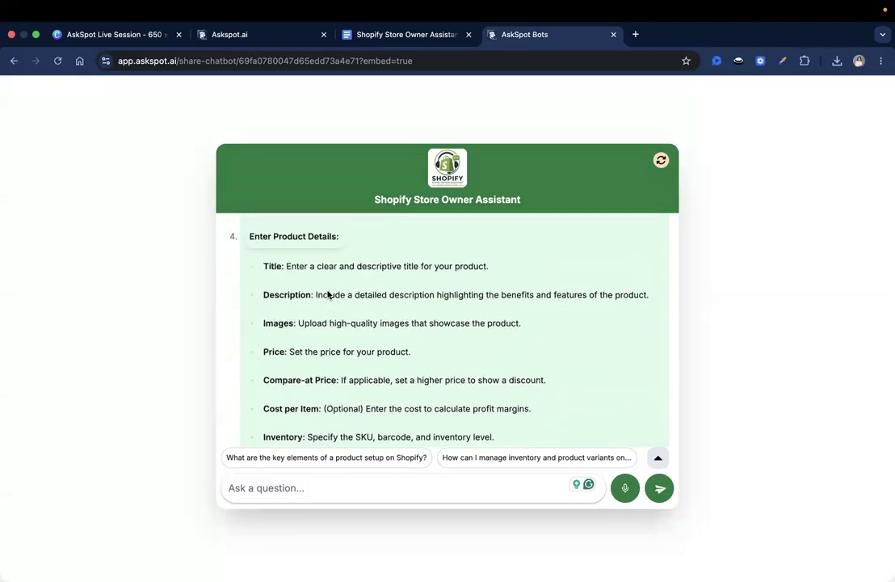
scroll(324, 305, "down", 1)
triple_click(298, 249)
left_click_drag(309, 274, 329, 380)
scroll(330, 380, "down", 9)
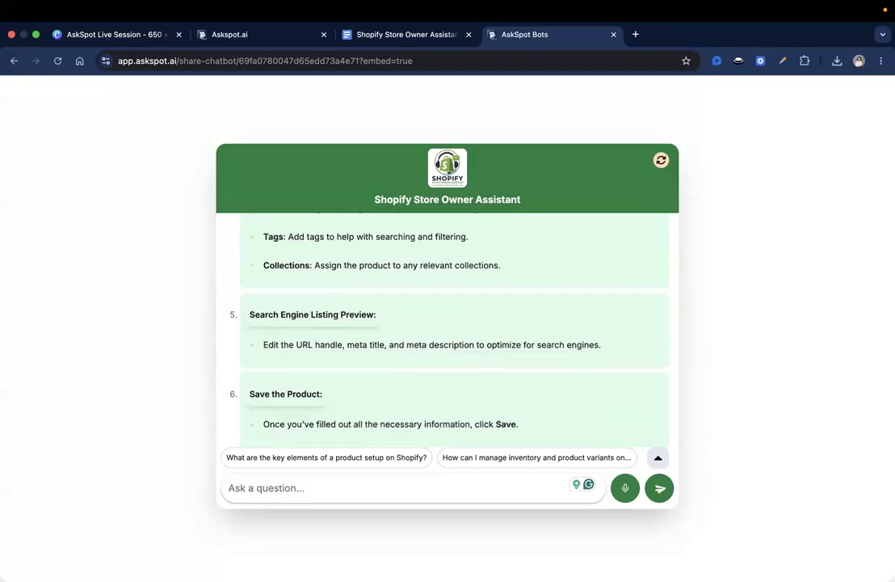
scroll(316, 342, "down", 1)
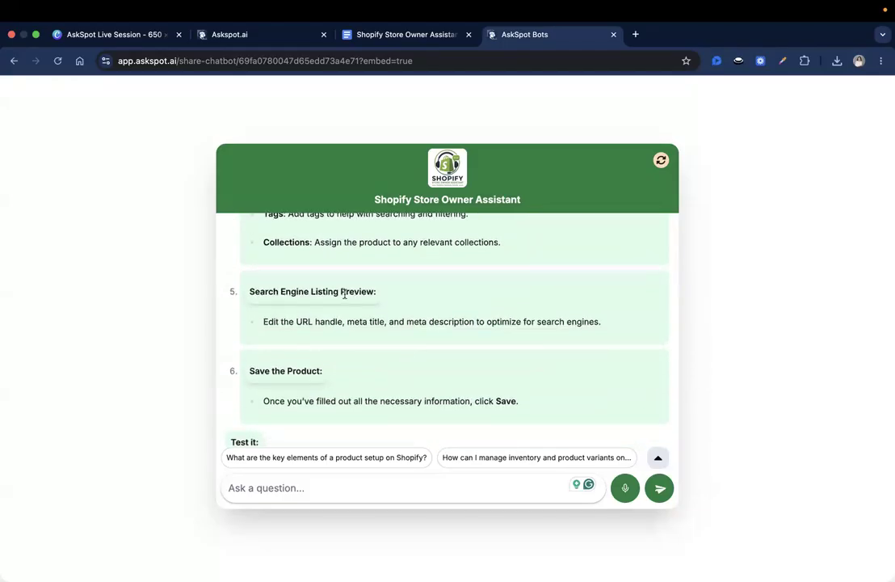
scroll(344, 294, "down", 3)
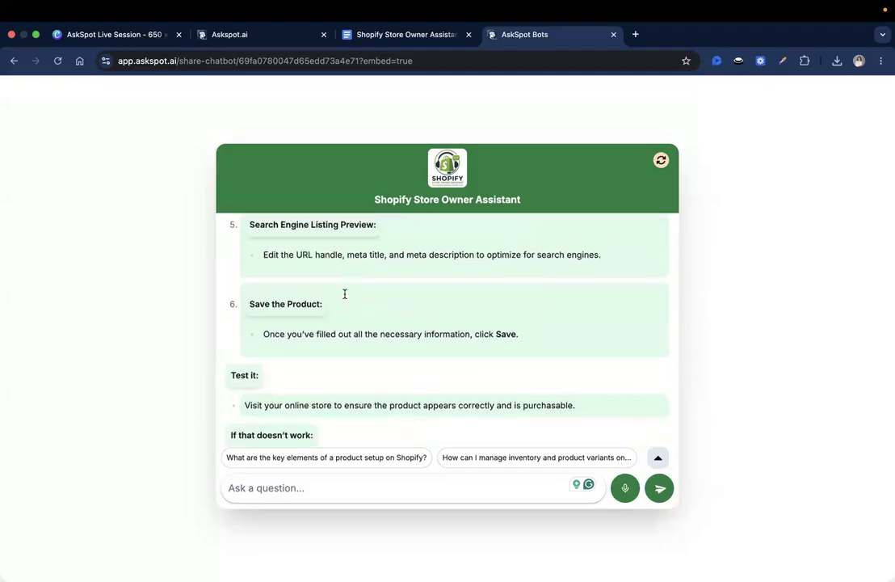
Review the reply's Test it and troubleshooting tips about Draft or Archived status
triple_click(316, 280)
left_click_drag(316, 279, 262, 298)
triple_click(234, 250)
left_click(262, 297)
scroll(261, 297, "down", 1)
triple_click(238, 296)
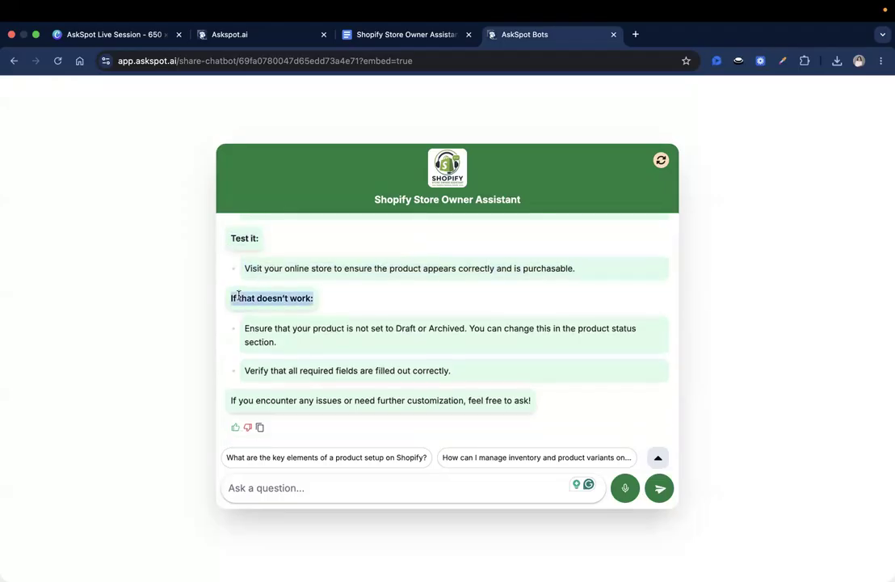
left_click(264, 303)
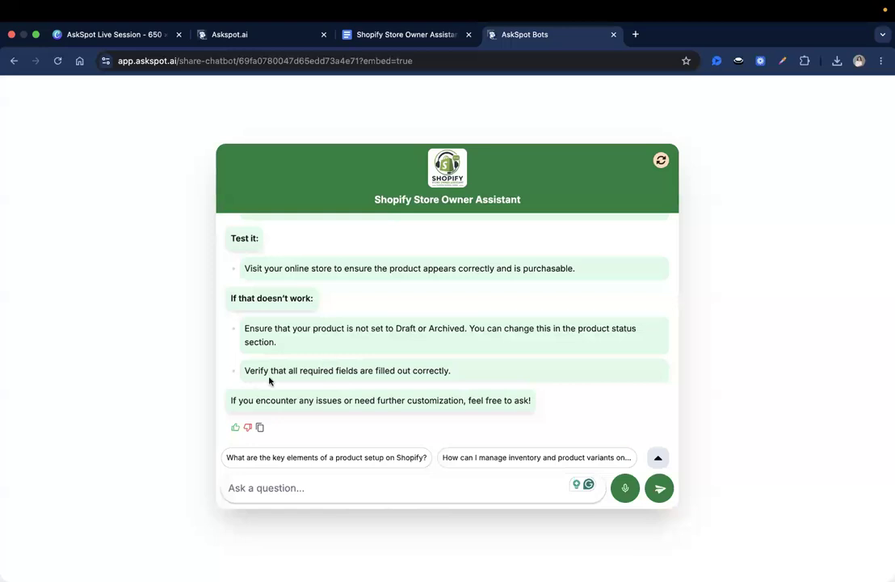
double_click(247, 369)
triple_click(387, 412)
left_click(388, 411)
scroll(434, 304, "up", 1)
scroll(434, 304, "down", 1)
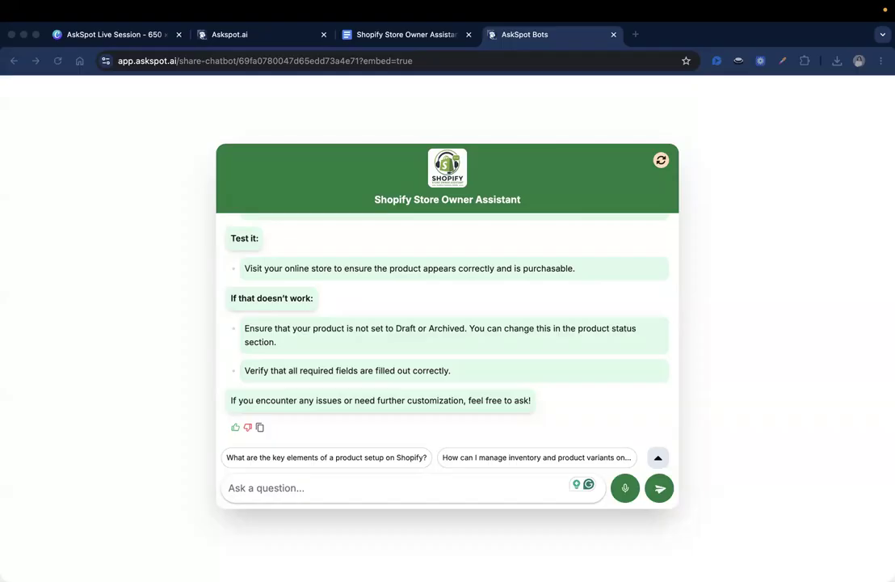
In the Askspot.ai tab, enable and save copy sharing, then copy the share chatbot link
left_click(296, 34)
scroll(384, 210, "up", 2)
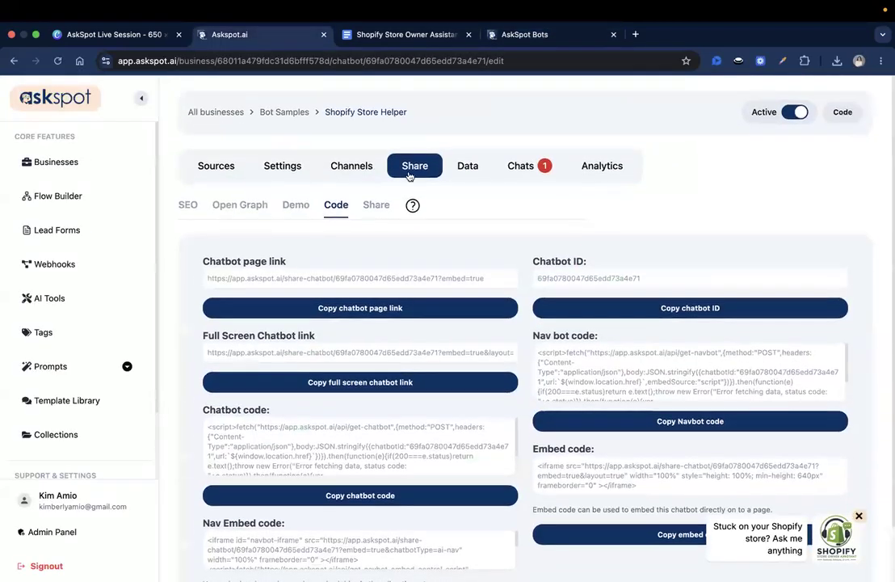
left_click(270, 171)
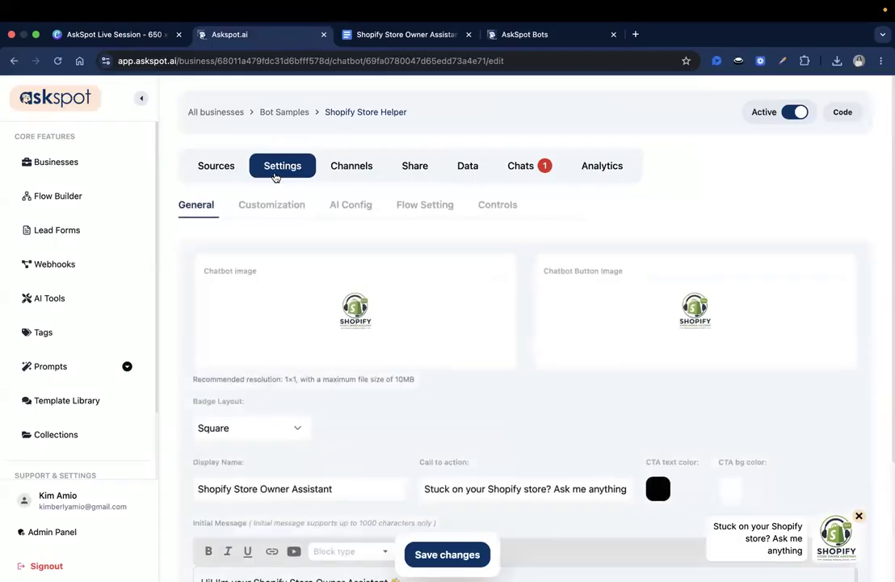
left_click(418, 172)
left_click(377, 205)
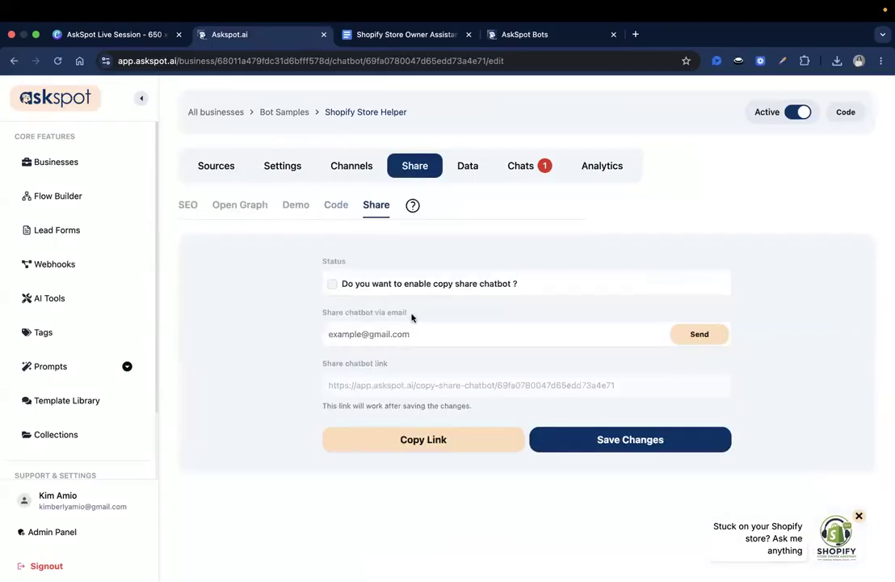
left_click(382, 287)
left_click(623, 439)
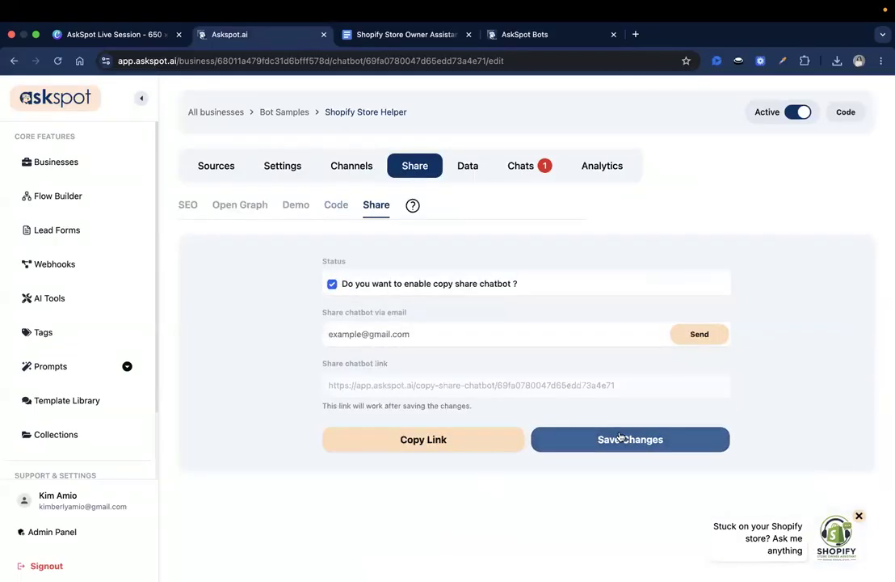
left_click(470, 446)
left_click(470, 446)
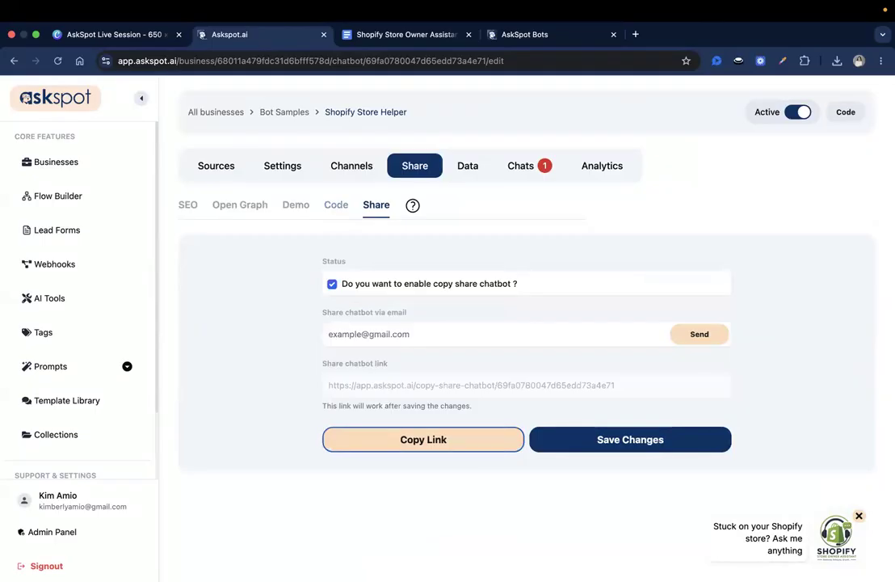
Check the bot name 'Shopify Store Helper' at the top of the editor
left_click_drag(325, 111, 407, 112)
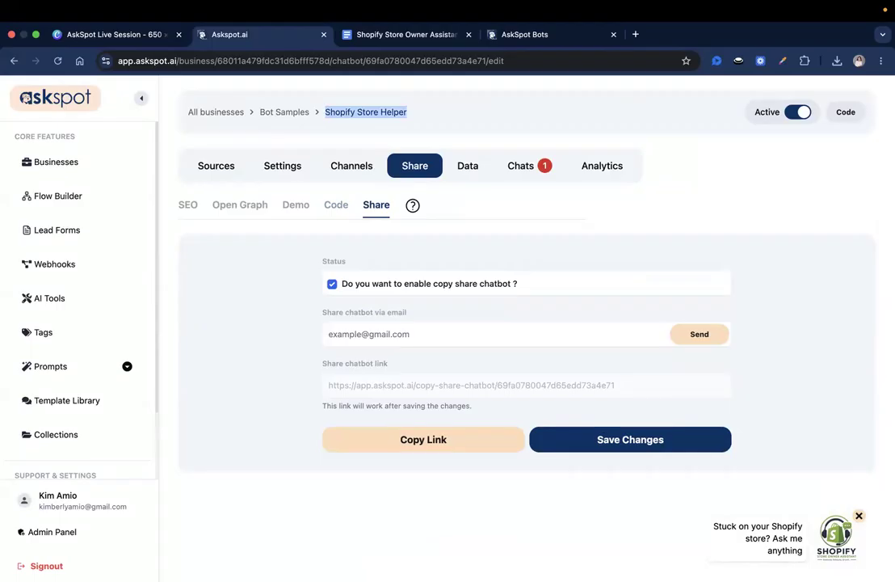
triple_click(404, 111)
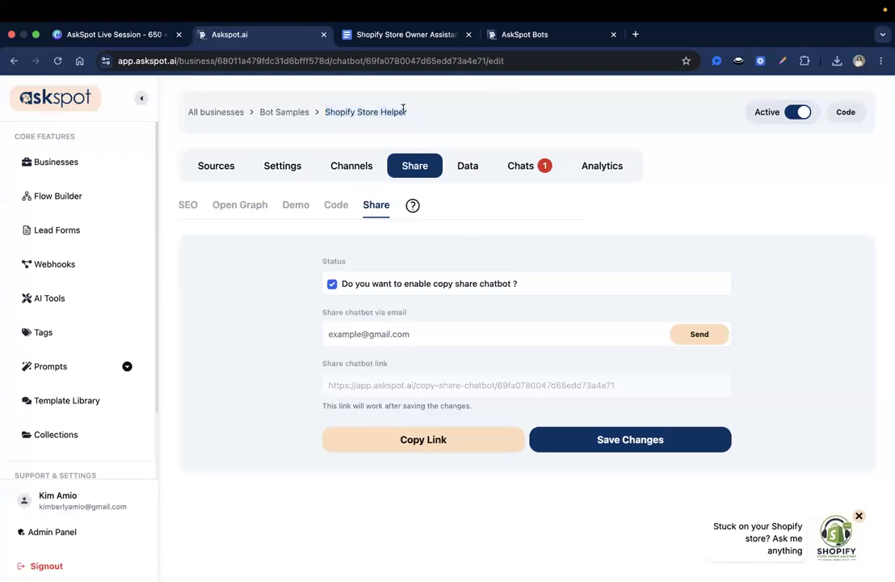
left_click(425, 111)
Bring up the Shopify Store Owner Assistant doc and view its Purpose and Core Shopify Areas sections
left_click(400, 34)
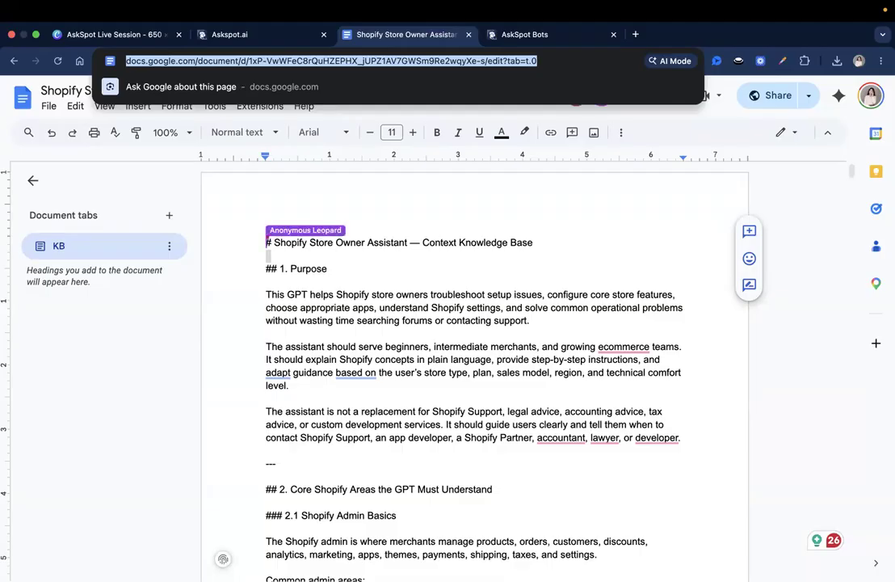
left_click(683, 206)
scroll(470, 287, "down", 1)
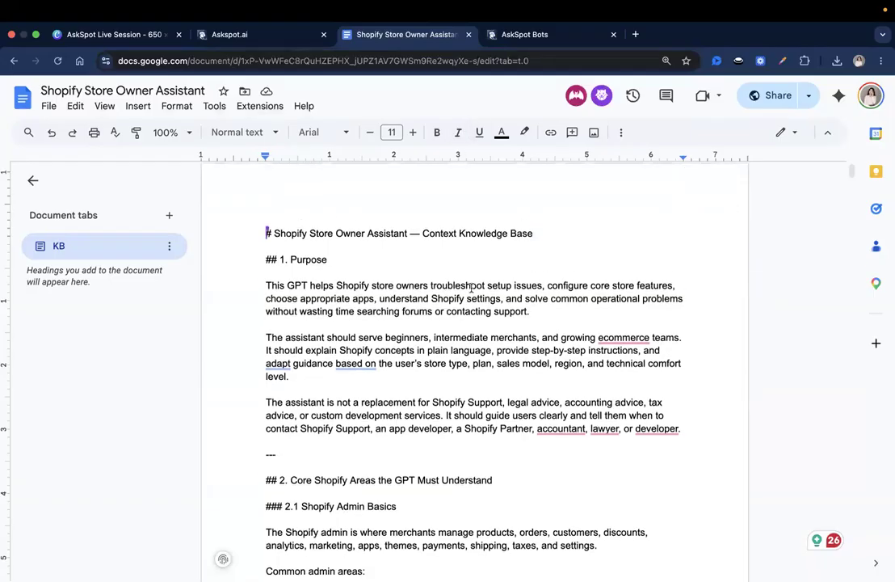